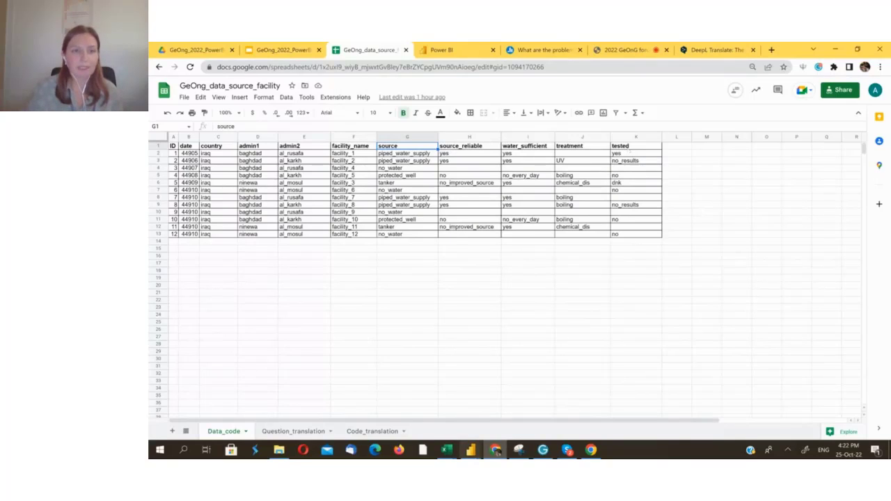
Examine the admin1 data in the Data_code sheet and the codes with their EN and FR labels in the Code_translation sheet
{"action": "left_click", "coordinate": [253, 153]}
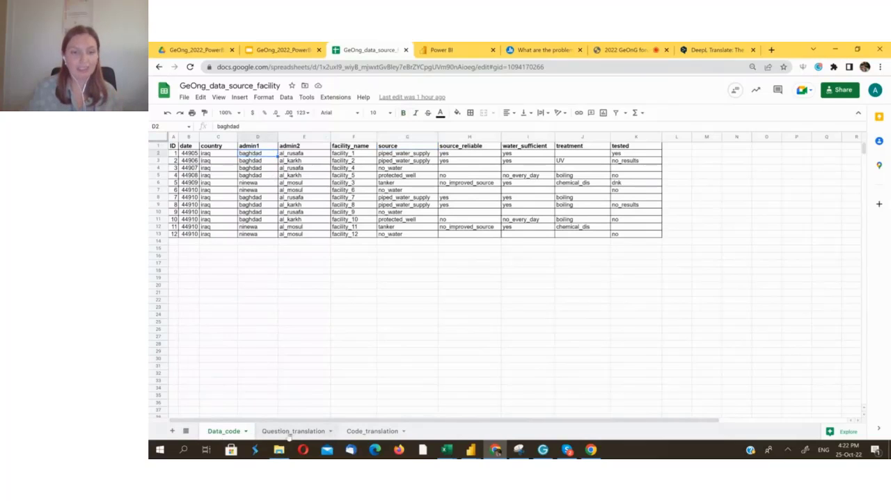
{"action": "left_click", "coordinate": [361, 433]}
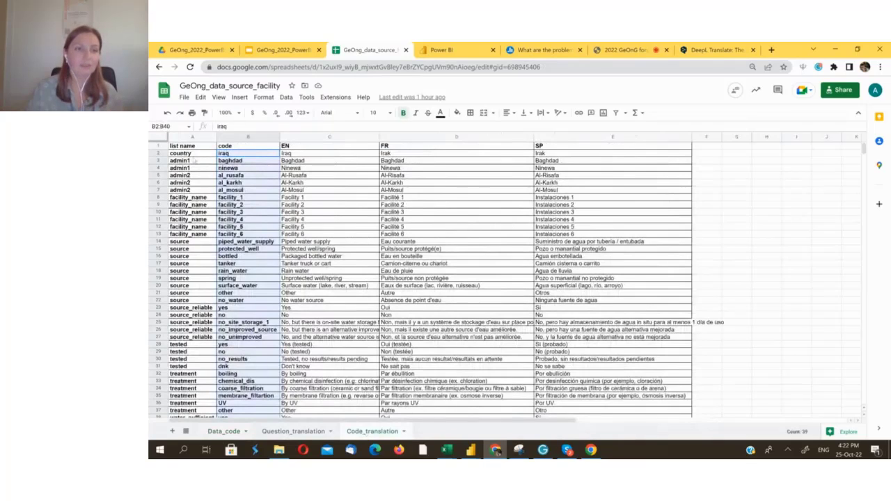
{"action": "left_click", "coordinate": [159, 154]}
{"action": "left_click", "coordinate": [250, 153]}
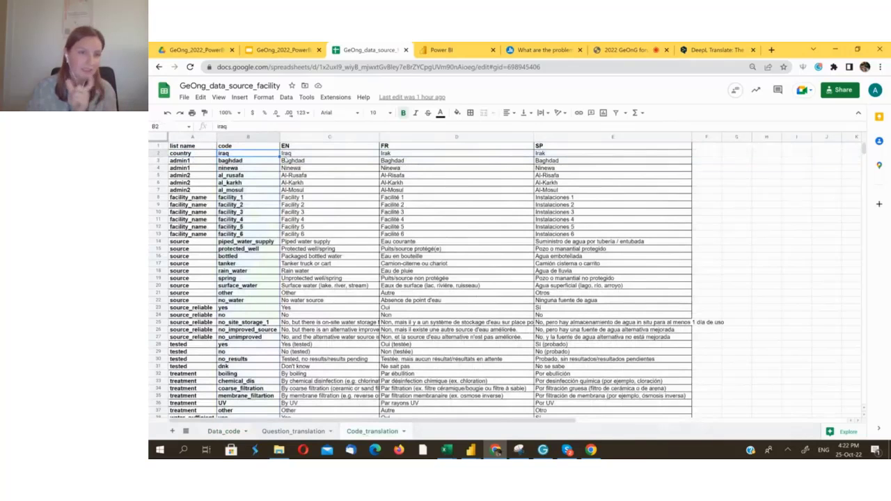
{"action": "left_click", "coordinate": [310, 137]}
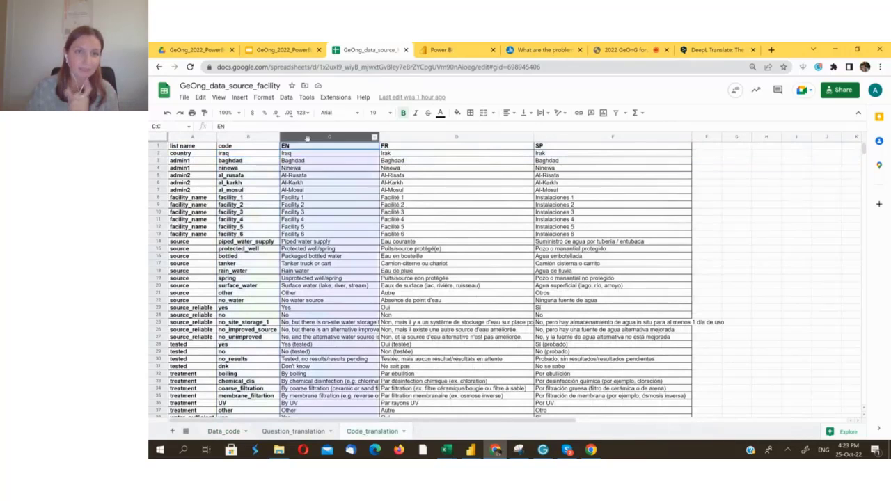
{"action": "left_click", "coordinate": [404, 138]}
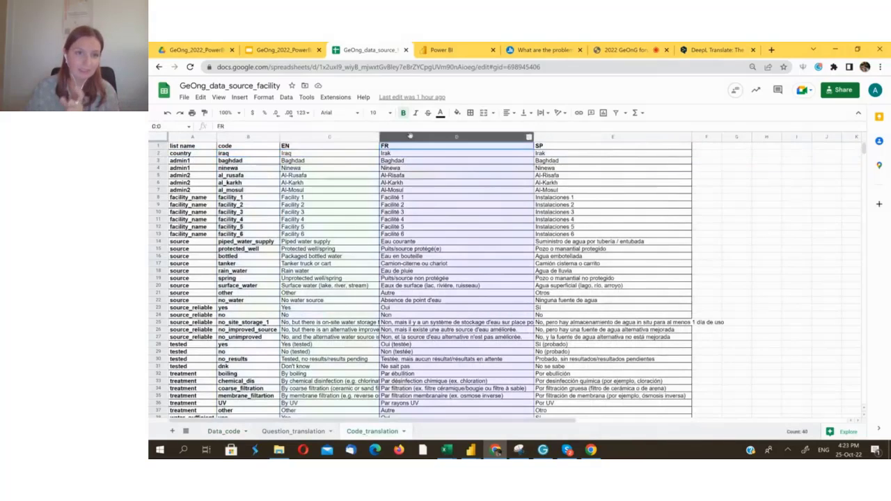
{"action": "left_click", "coordinate": [336, 138]}
{"action": "left_click", "coordinate": [421, 140]}
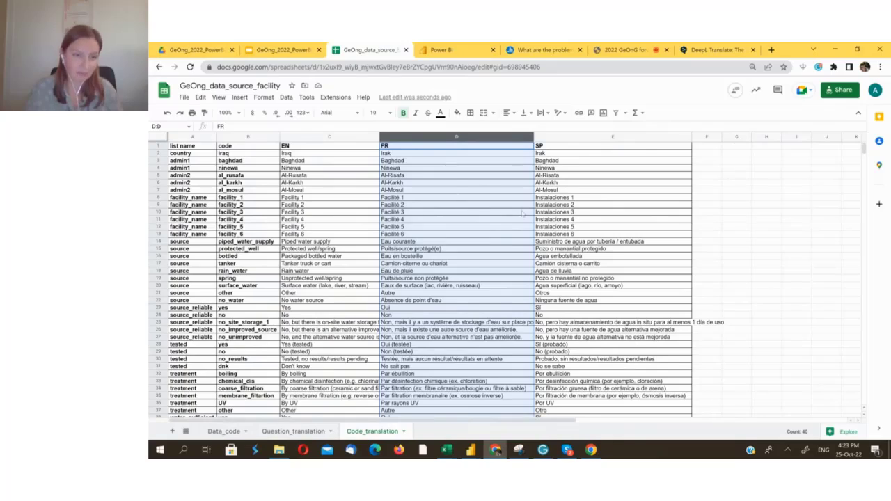
Compare the question codes in the Question_translation sheet with the header row of the Data_code sheet
{"action": "left_click", "coordinate": [217, 431]}
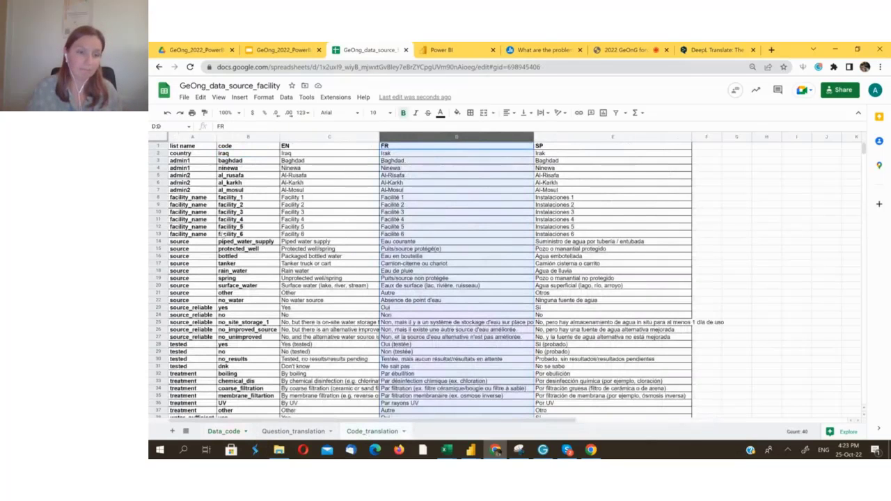
{"action": "left_click", "coordinate": [297, 433]}
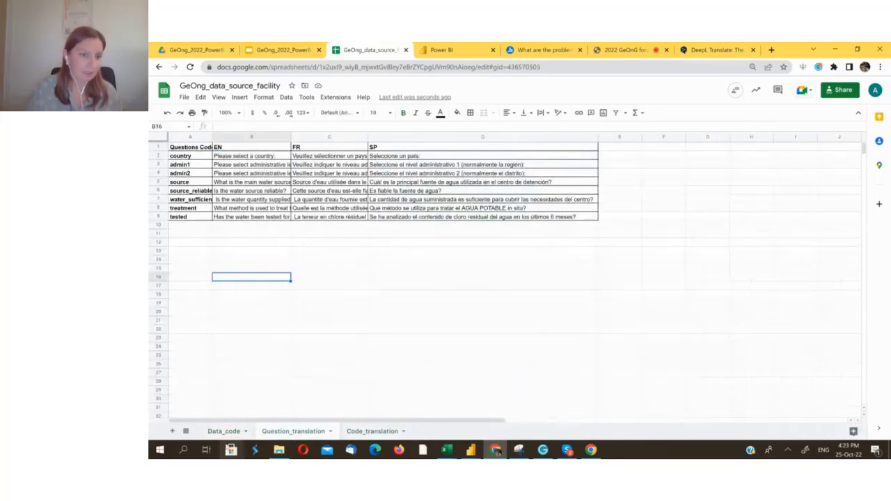
{"action": "left_click", "coordinate": [223, 431]}
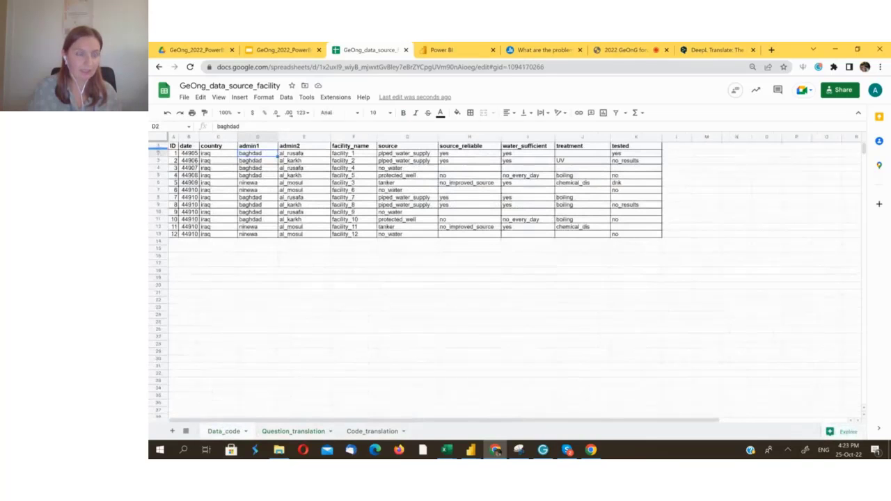
{"action": "left_click", "coordinate": [154, 145]}
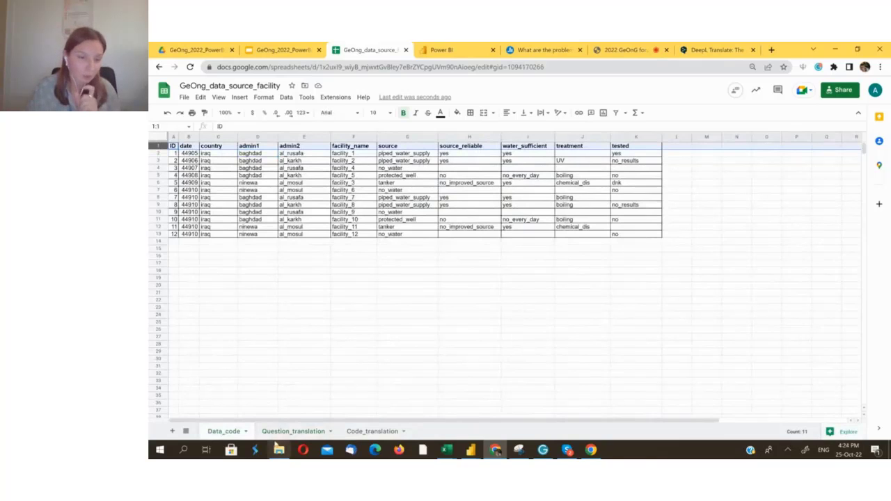
Widen the Questions Code and FR columns in the Question_translation sheet
{"action": "left_click", "coordinate": [271, 433]}
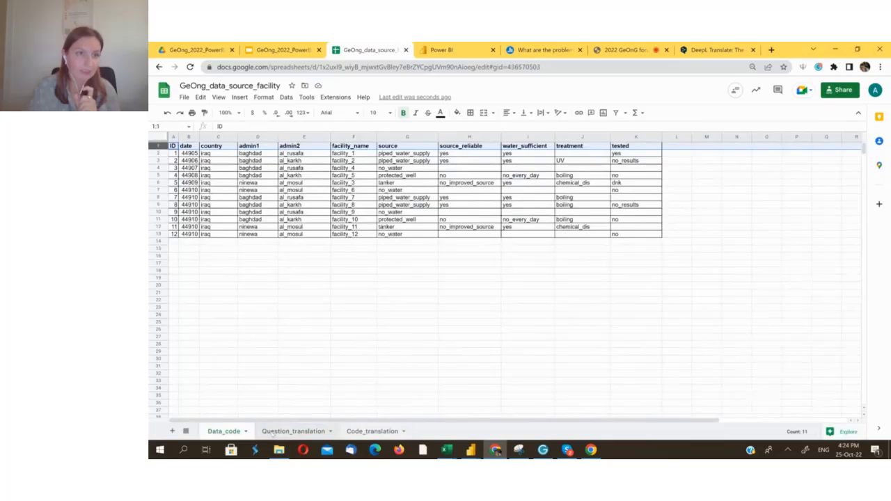
{"action": "left_click", "coordinate": [188, 156]}
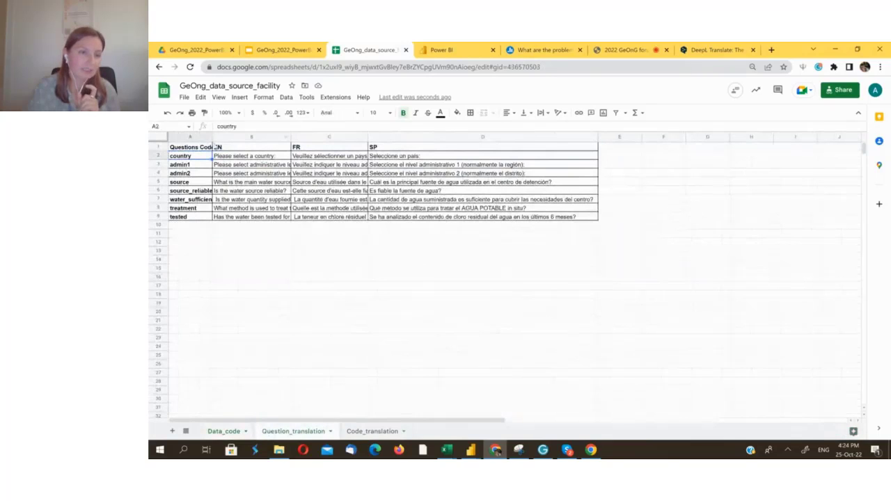
{"action": "left_click_drag", "start_coordinate": [212, 137], "coordinate": [248, 137]}
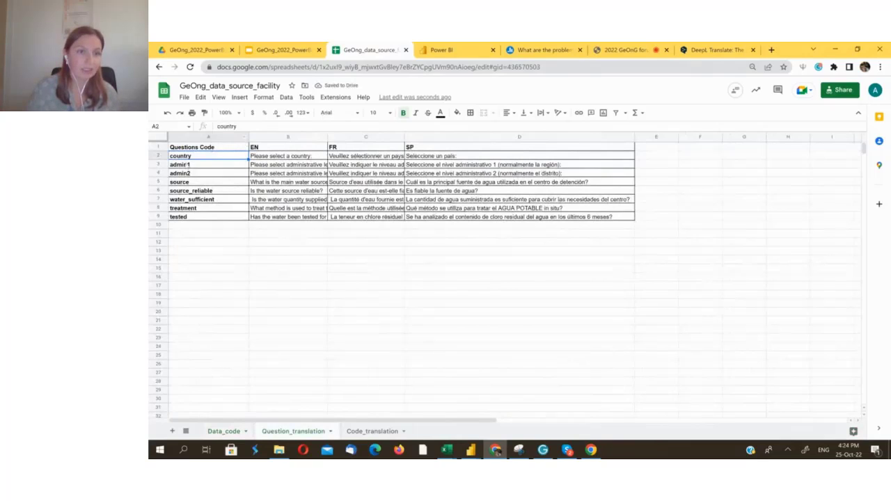
{"action": "left_click", "coordinate": [295, 160]}
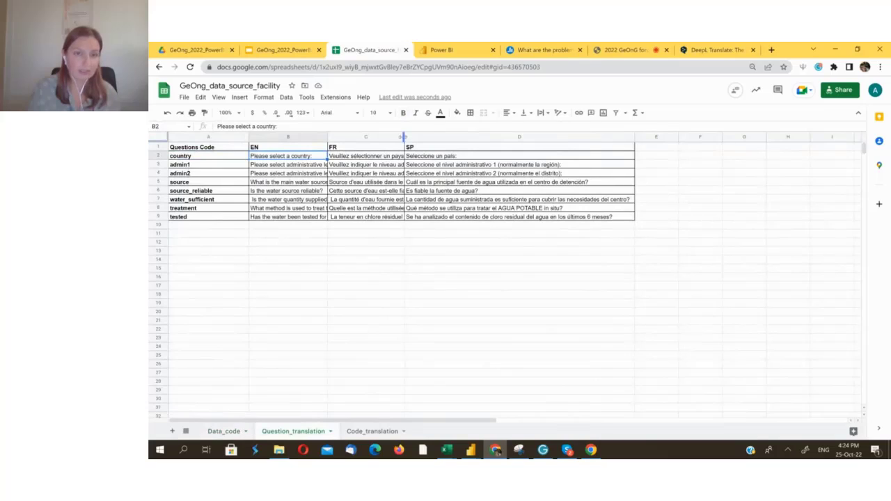
{"action": "left_click_drag", "start_coordinate": [404, 137], "coordinate": [471, 137]}
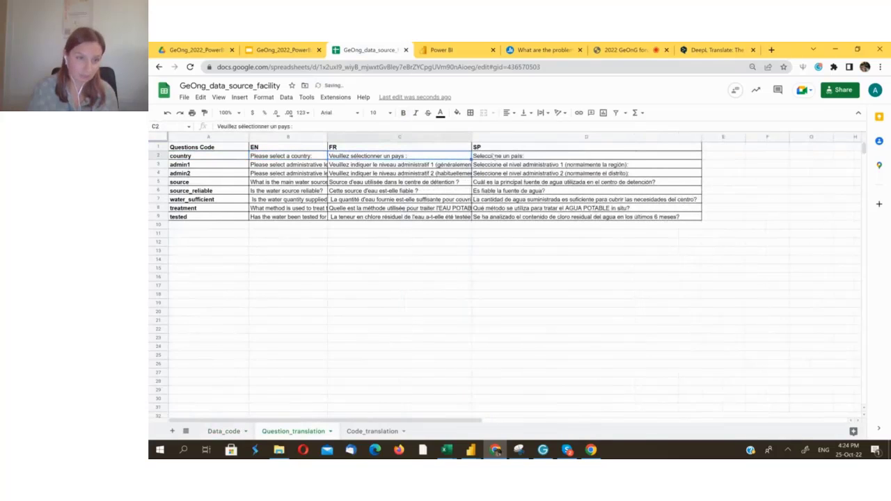
{"action": "left_click", "coordinate": [494, 156]}
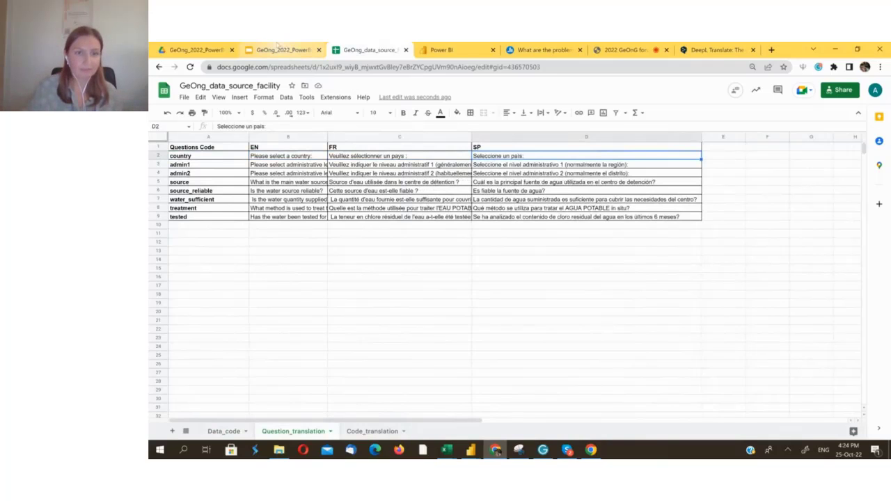
Review the data preparation slides in the GeOng_2022_PowerBi presentation, and return to the data source spreadsheet's Code_translation sheet
{"action": "left_click", "coordinate": [277, 46]}
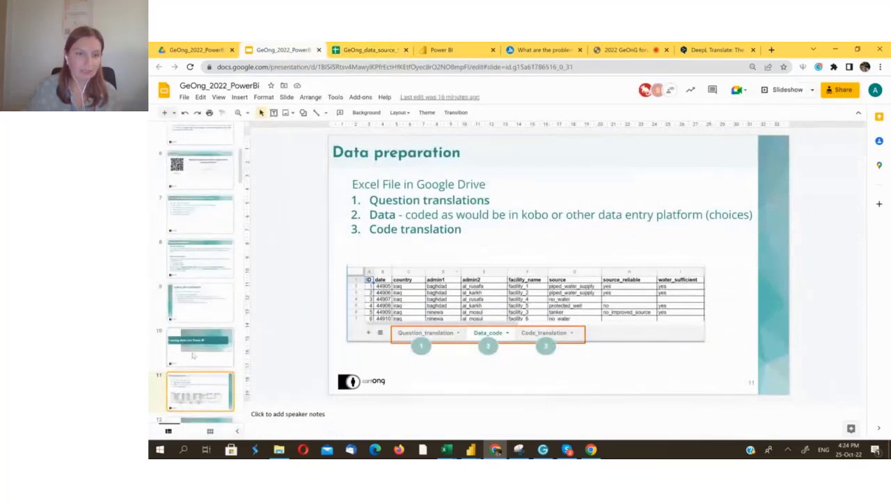
{"action": "scroll", "coordinate": [195, 357], "scroll_direction": "down", "scroll_amount": 1}
{"action": "scroll", "coordinate": [192, 355], "scroll_direction": "down", "scroll_amount": 2}
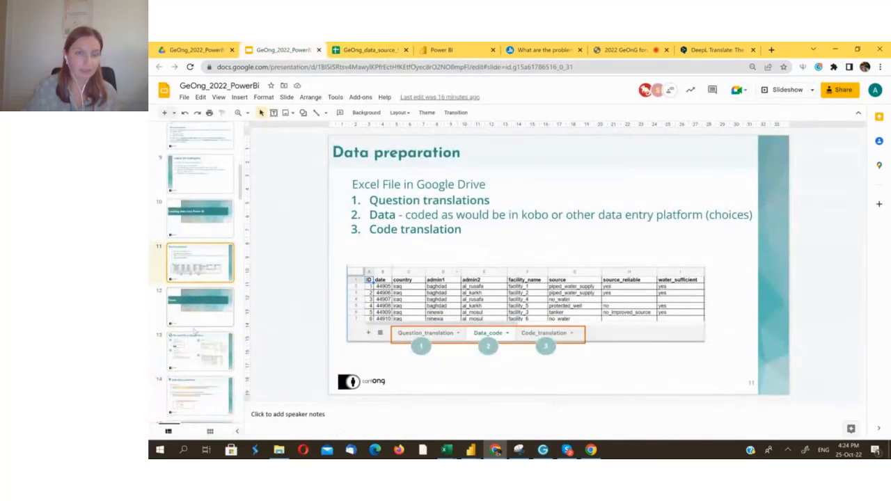
{"action": "left_click", "coordinate": [362, 49]}
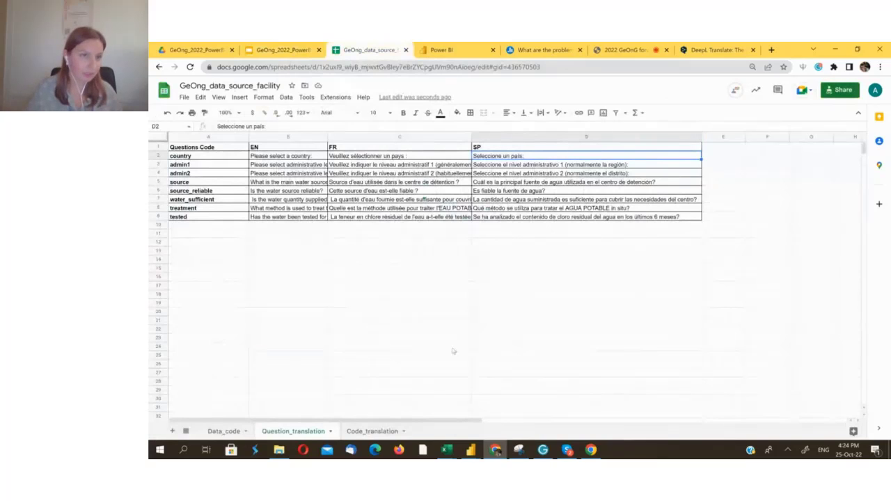
{"action": "left_click", "coordinate": [227, 431]}
{"action": "left_click", "coordinate": [286, 433]}
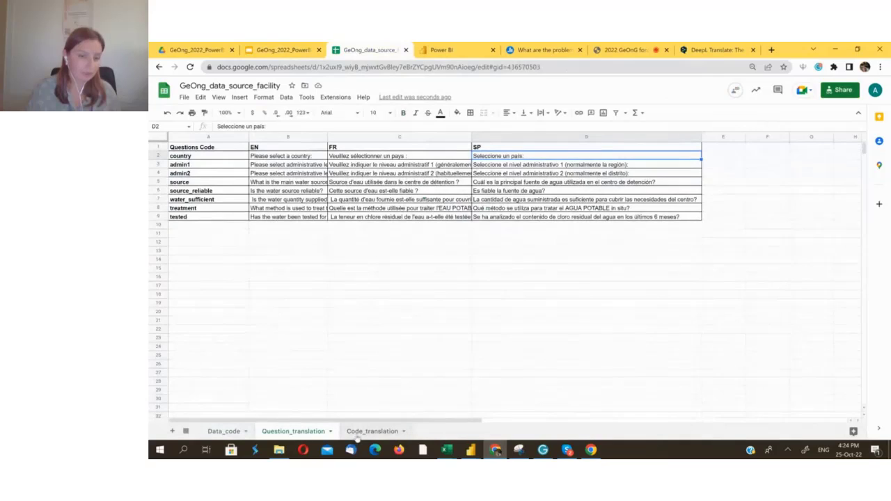
{"action": "left_click", "coordinate": [357, 433]}
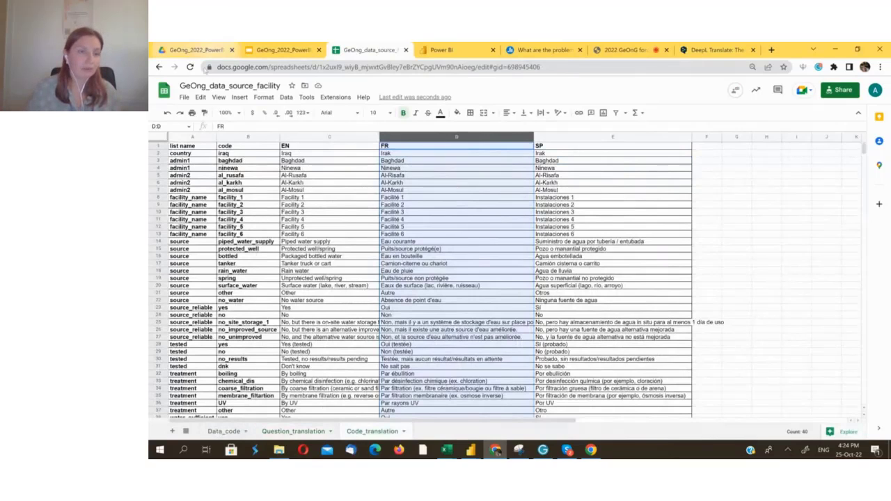
Get the publish-to-web link of the entire document in Microsoft Excel (.xlsx) format and copy it
{"action": "left_click", "coordinate": [184, 96]}
{"action": "mouse_move", "coordinate": [239, 180]}
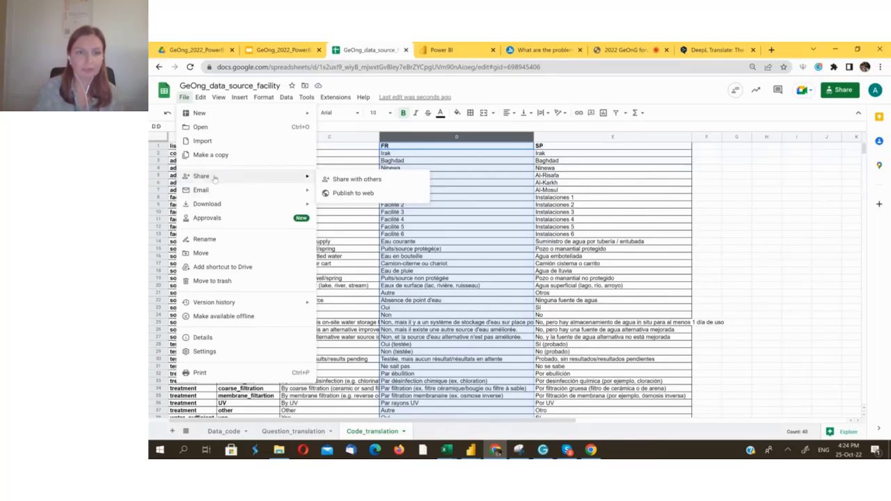
{"action": "left_click", "coordinate": [345, 193]}
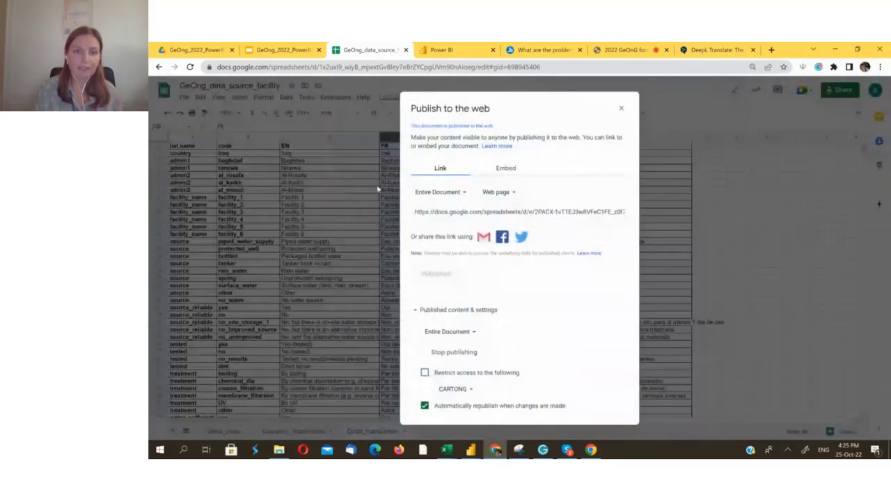
{"action": "left_click", "coordinate": [465, 194]}
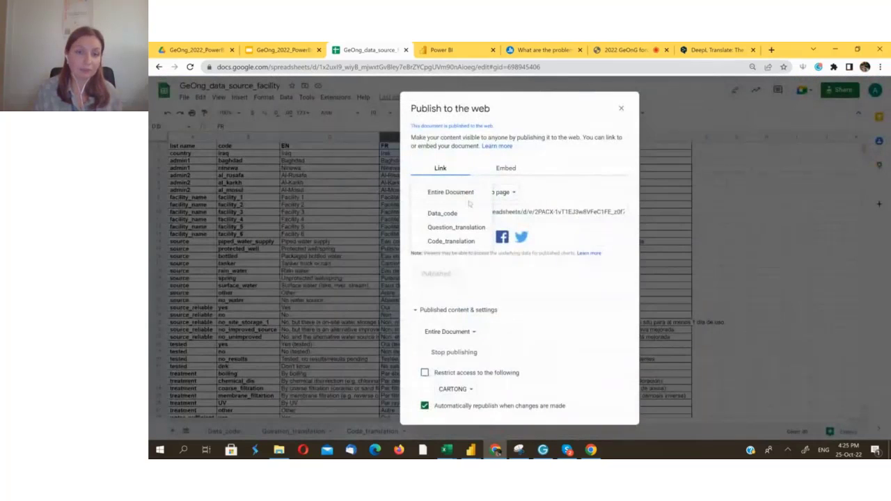
{"action": "left_click", "coordinate": [506, 194]}
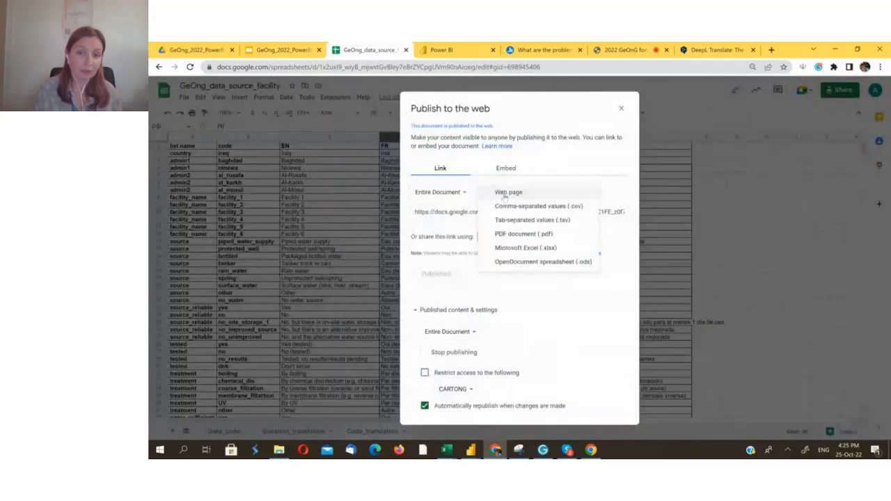
{"action": "left_click", "coordinate": [519, 248]}
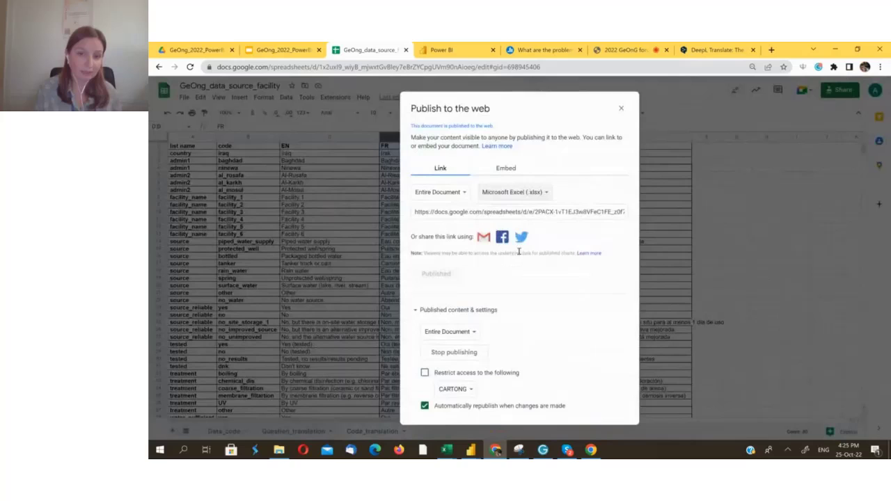
{"action": "left_click", "coordinate": [487, 214]}
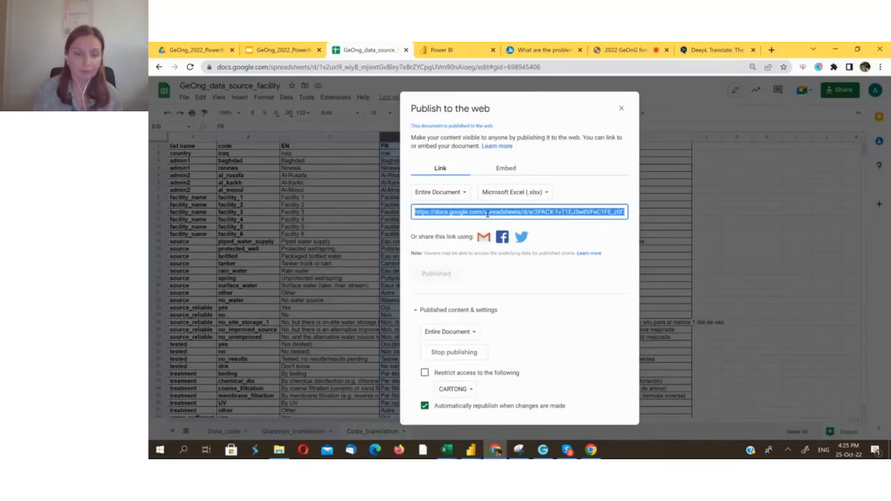
{"action": "left_click", "coordinate": [487, 214]}
{"action": "left_click", "coordinate": [487, 214]}
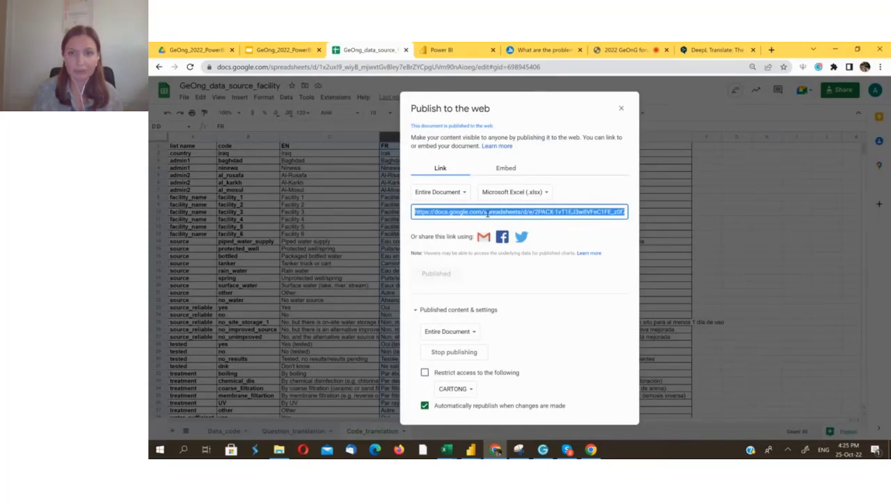
{"action": "left_click", "coordinate": [621, 108]}
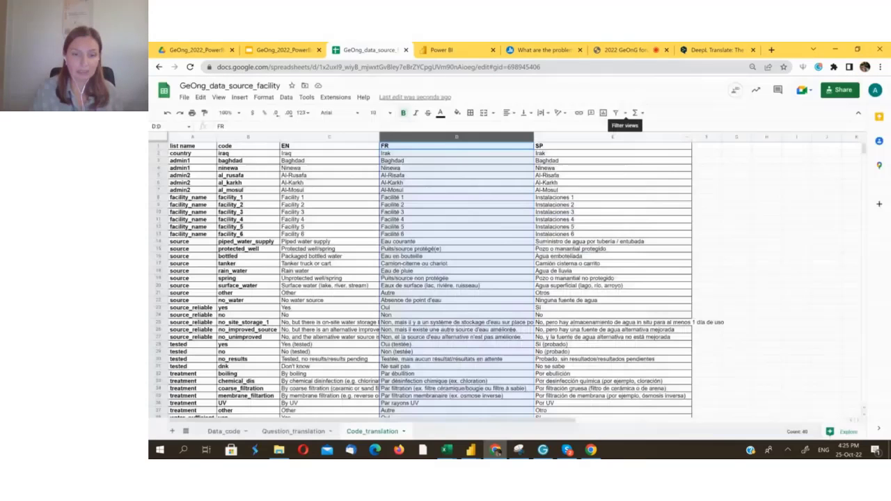
Switch to the Power Query Editor and replace the Source parameter's current value with the copied published spreadsheet link
{"action": "mouse_move", "coordinate": [470, 451]}
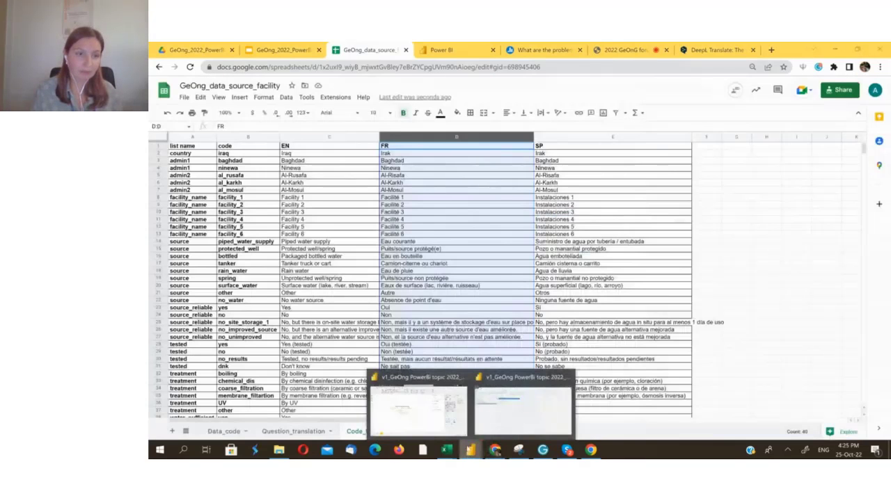
{"action": "left_click", "coordinate": [492, 426]}
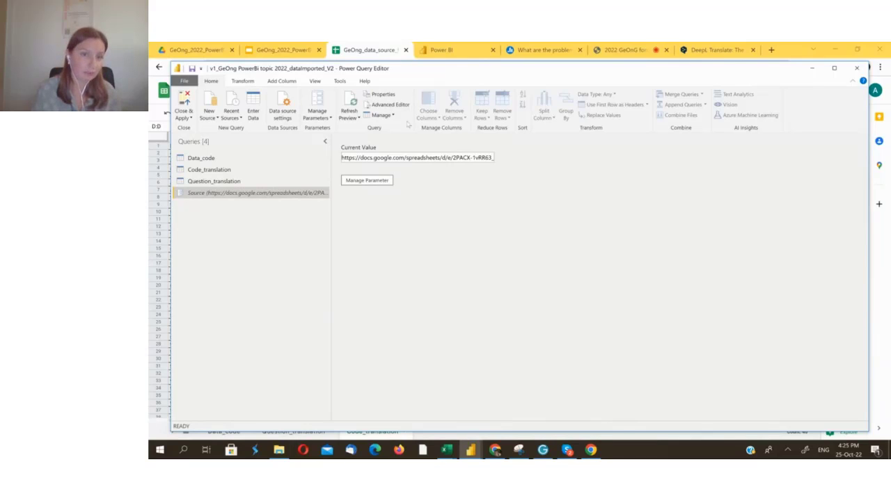
{"action": "left_click", "coordinate": [363, 160]}
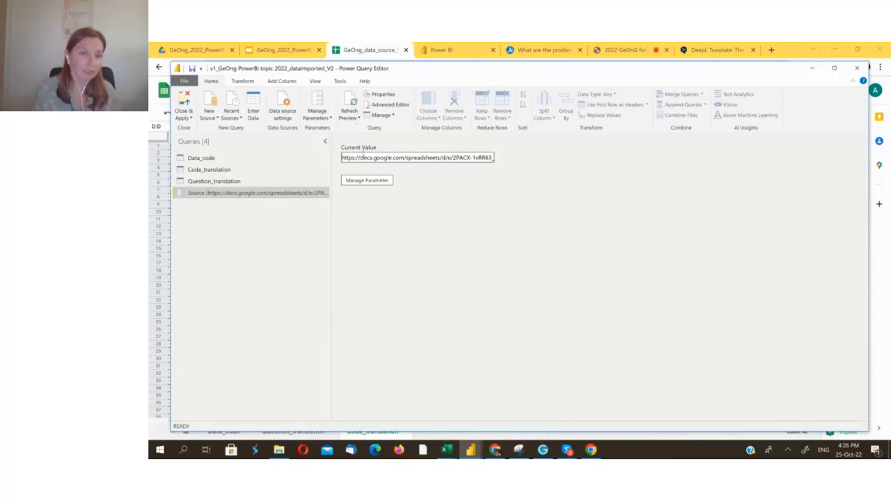
{"action": "triple_click", "coordinate": [359, 158]}
{"action": "key", "text": "BackSpace"}
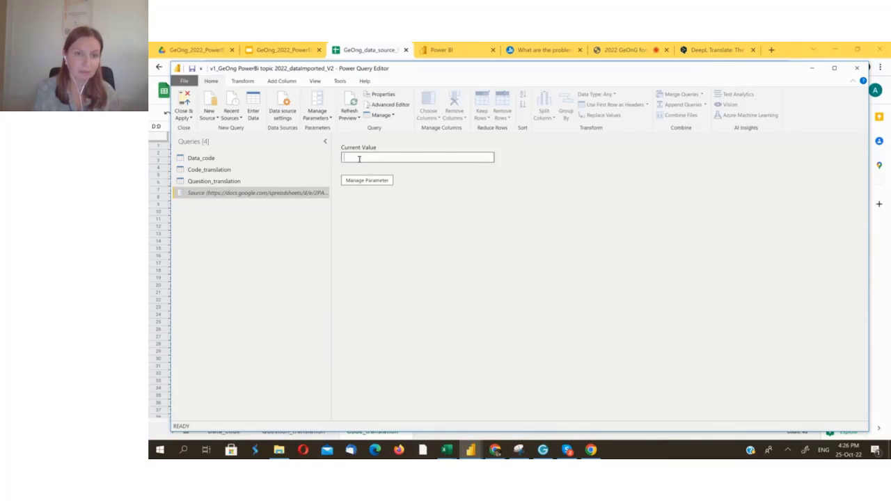
{"action": "key", "text": "ctrl+v"}
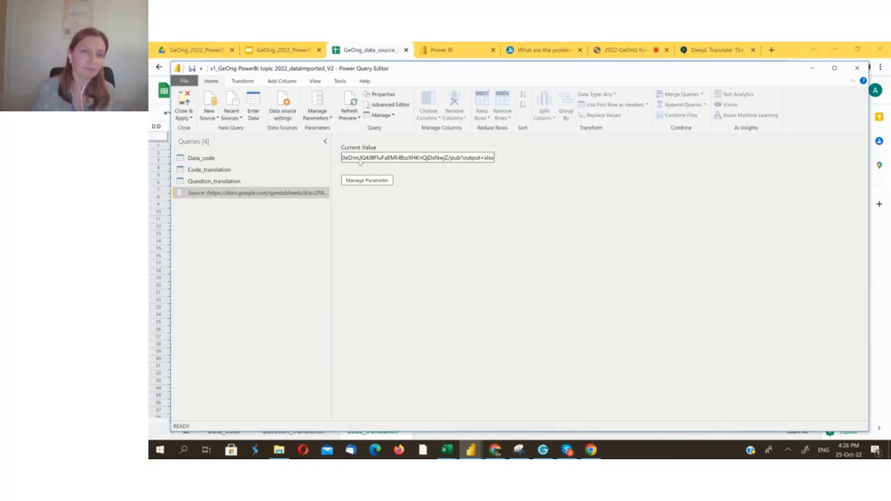
{"action": "left_click_drag", "start_coordinate": [396, 161], "coordinate": [325, 158]}
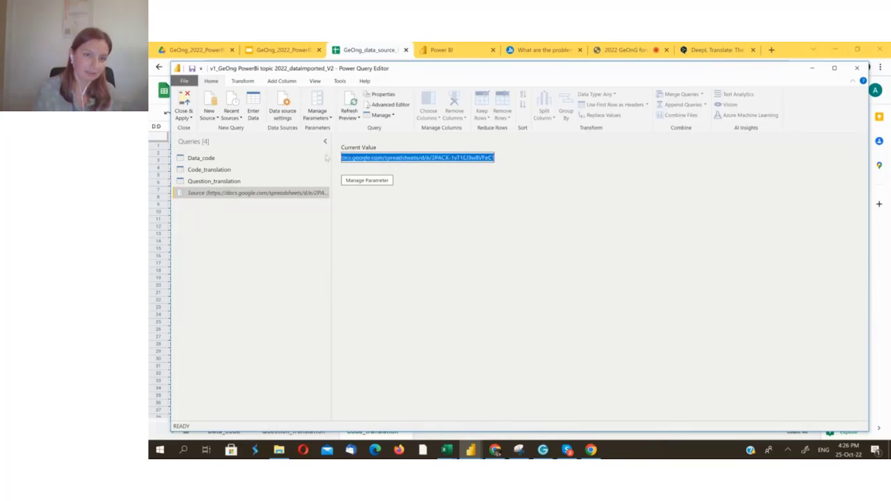
Add a new web source using the copied published spreadsheet link and import its Data_code sheet as a query
{"action": "left_click", "coordinate": [432, 325]}
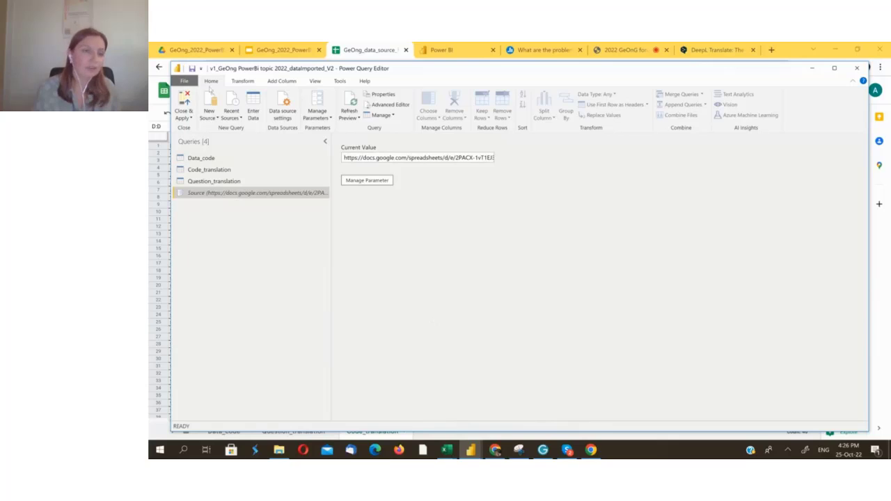
{"action": "left_click", "coordinate": [209, 117]}
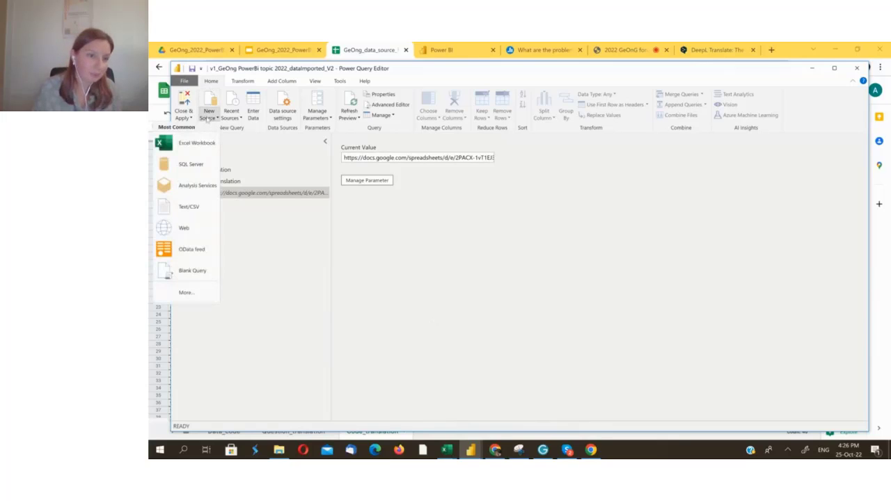
{"action": "left_click", "coordinate": [185, 234]}
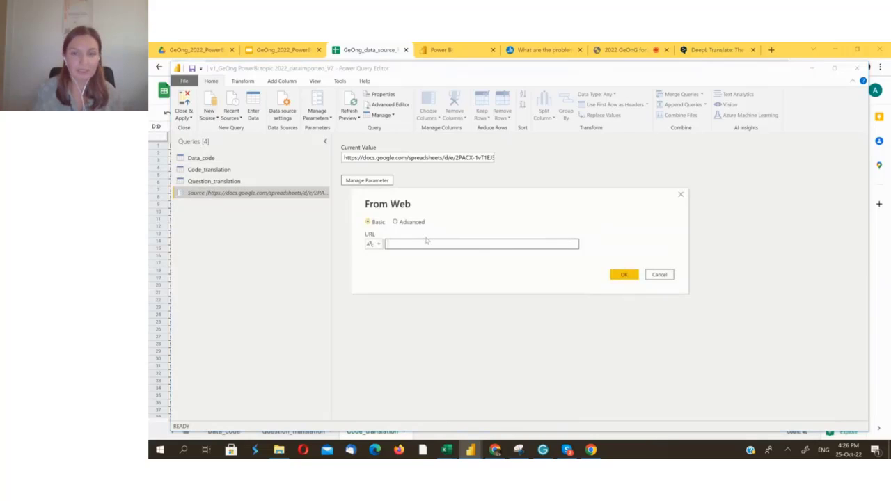
{"action": "key", "text": "ctrl+v"}
{"action": "left_click", "coordinate": [628, 276]}
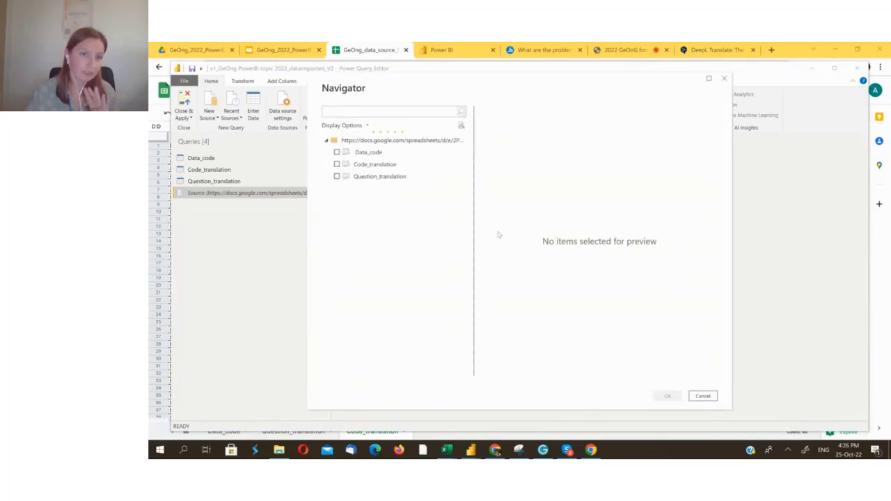
{"action": "left_click", "coordinate": [337, 152]}
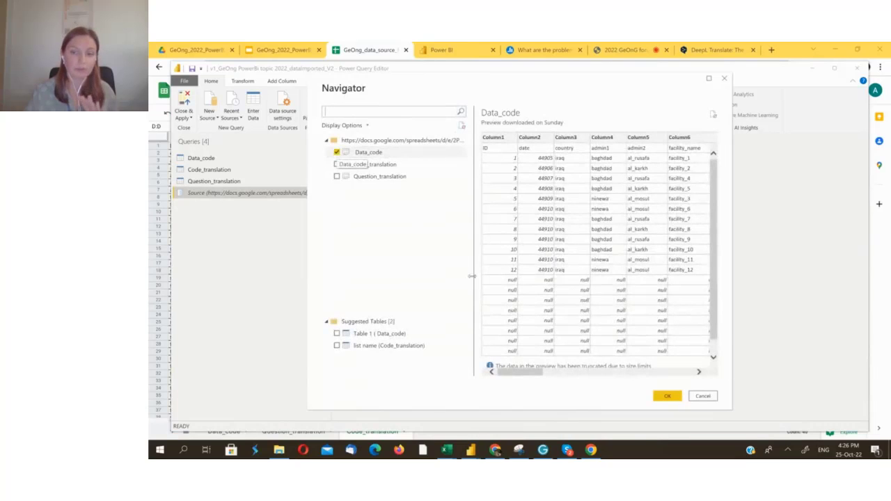
{"action": "left_click", "coordinate": [667, 395]}
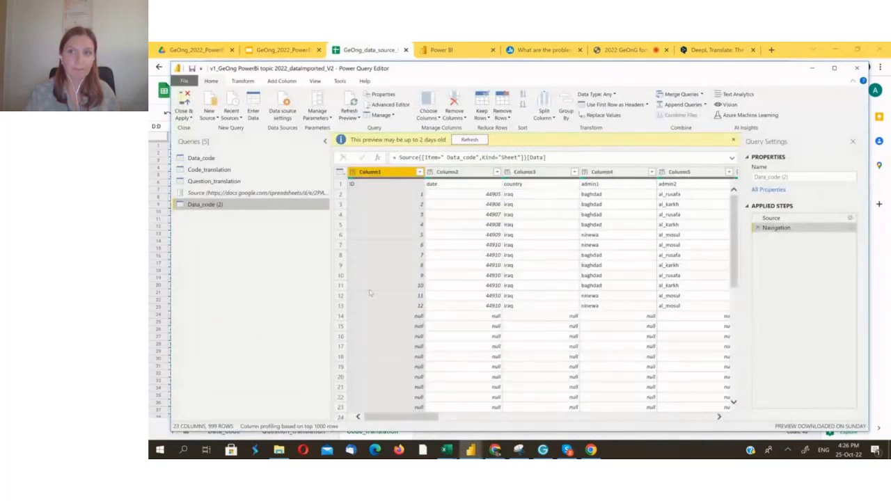
Switch to the GeOng_2022_PowerBi presentation and review slides 11 to 14 on data preparation, the Google Drive Excel file and the Kobo connection
{"action": "left_click", "coordinate": [812, 68]}
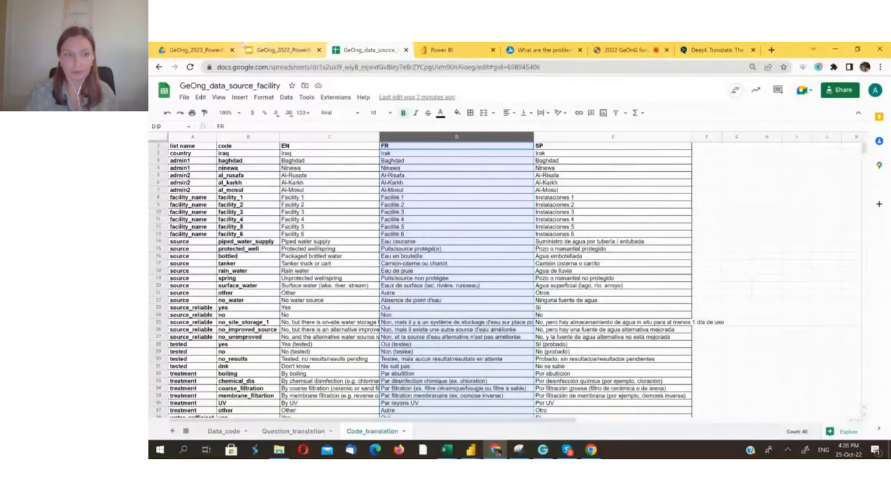
{"action": "left_click", "coordinate": [245, 47]}
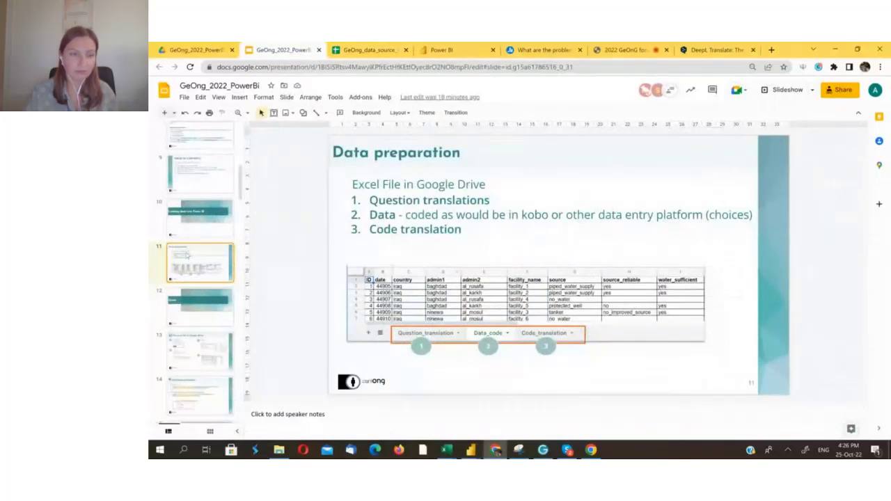
{"action": "left_click", "coordinate": [214, 316]}
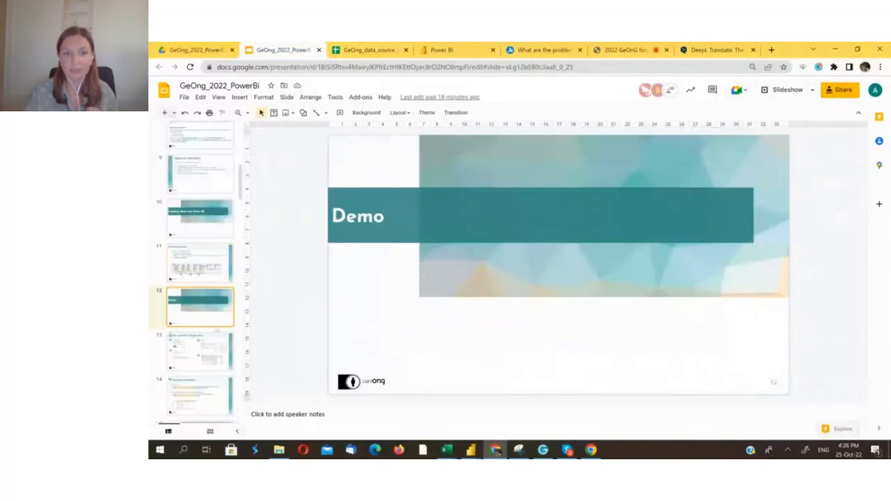
{"action": "left_click", "coordinate": [216, 365]}
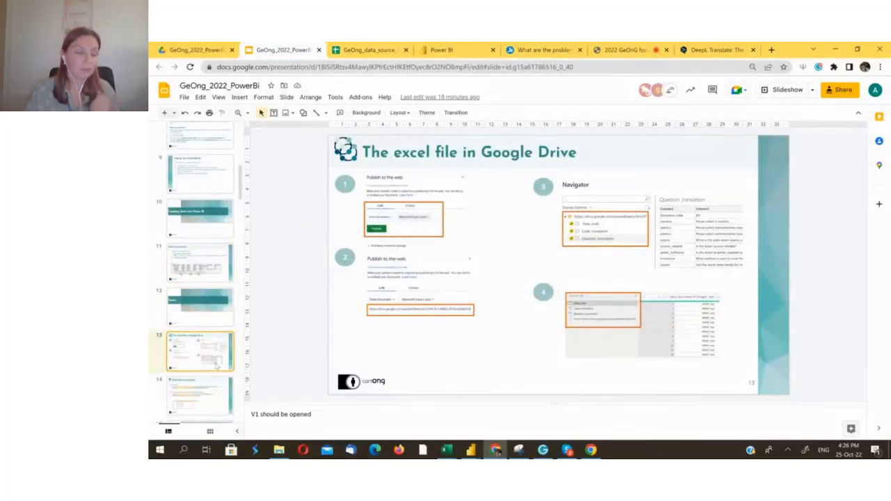
{"action": "key", "text": "Down"}
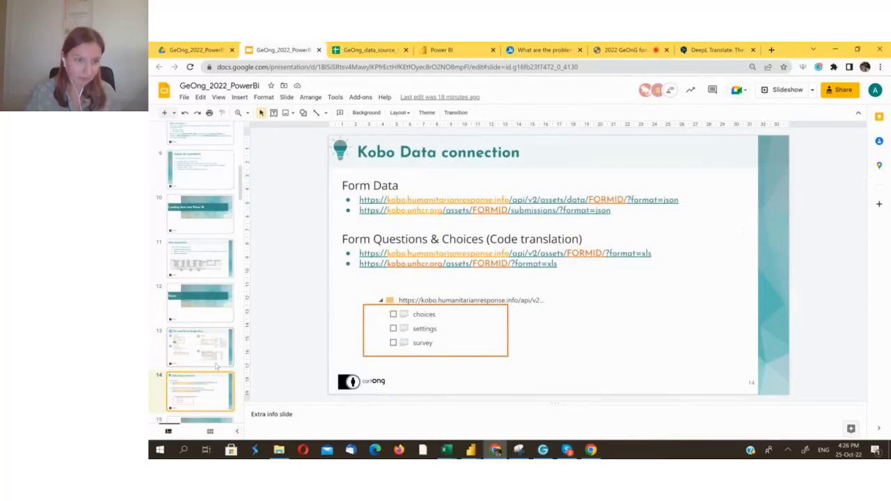
{"action": "left_click", "coordinate": [216, 366]}
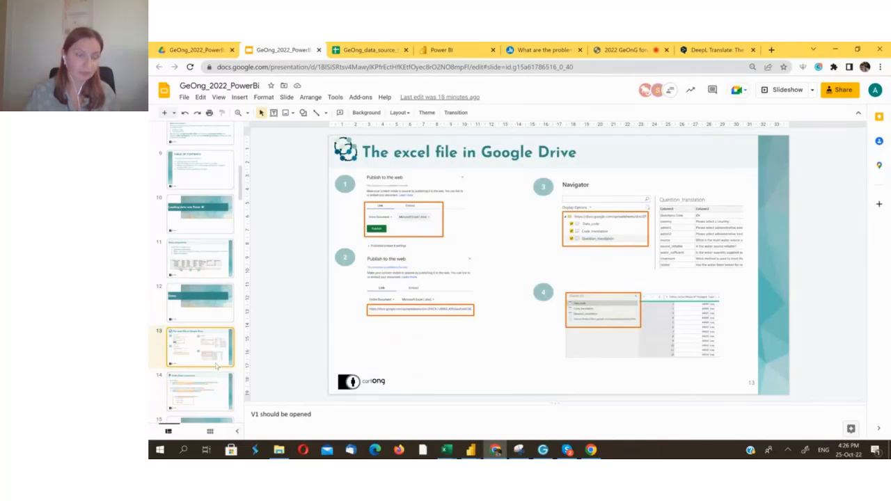
{"action": "left_click", "coordinate": [217, 303]}
{"action": "left_click", "coordinate": [217, 256]}
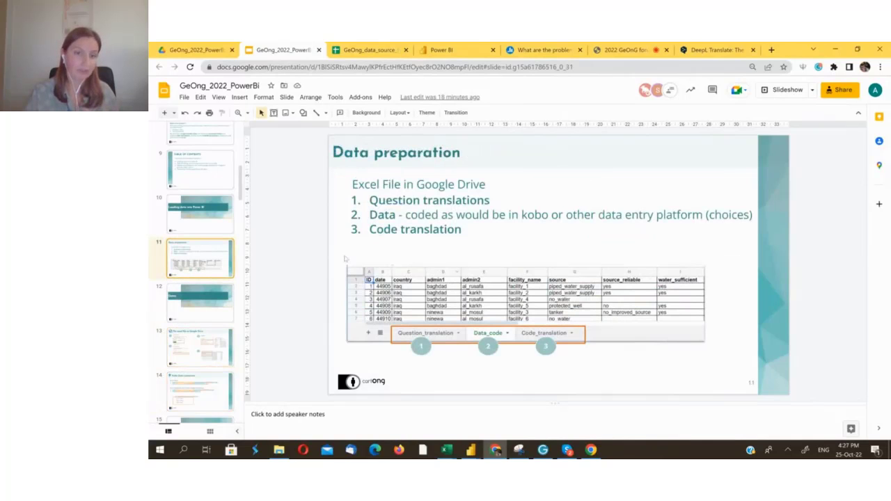
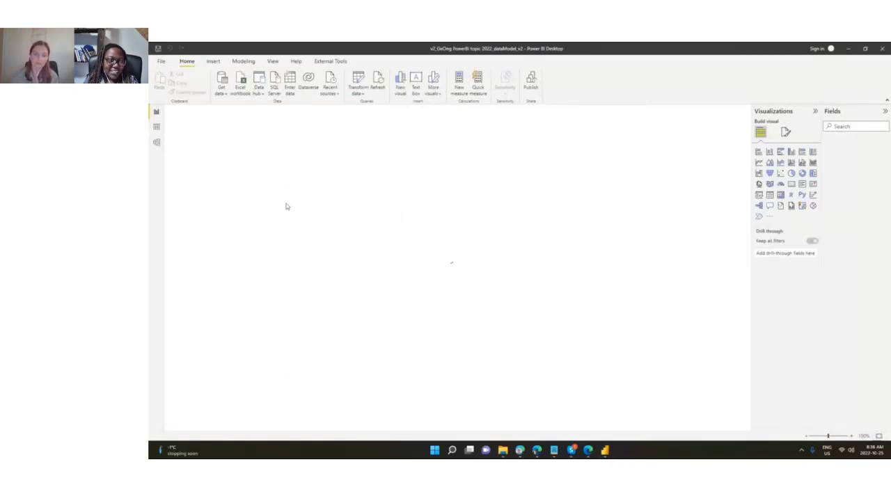
Open the report's queries in the Power Query Editor and maximize the editor window
{"action": "left_click", "coordinate": [360, 93]}
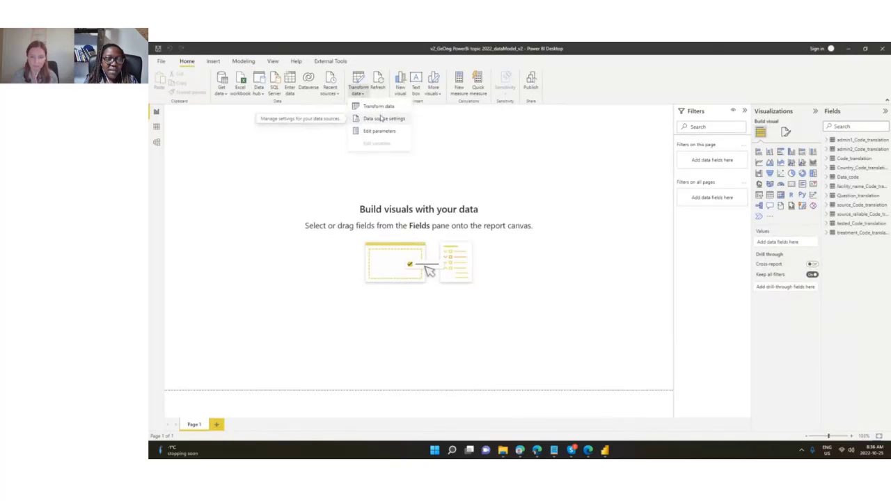
{"action": "left_click", "coordinate": [381, 107]}
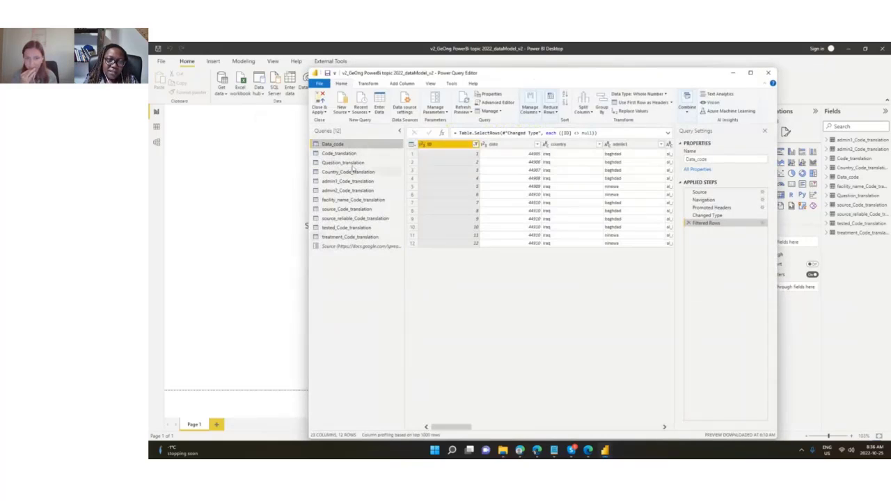
{"action": "double_click", "coordinate": [563, 76]}
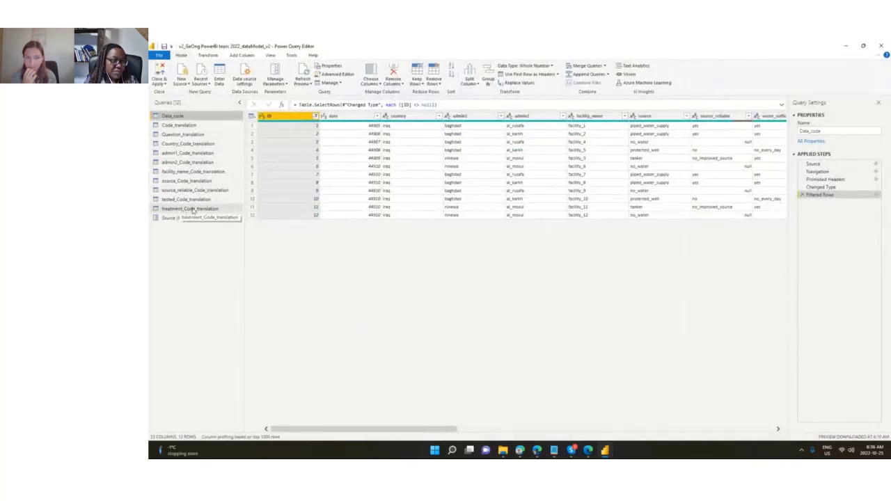
Copy the Code_translation query and paste it into the Queries list
{"action": "right_click", "coordinate": [191, 129]}
{"action": "left_click", "coordinate": [217, 133]}
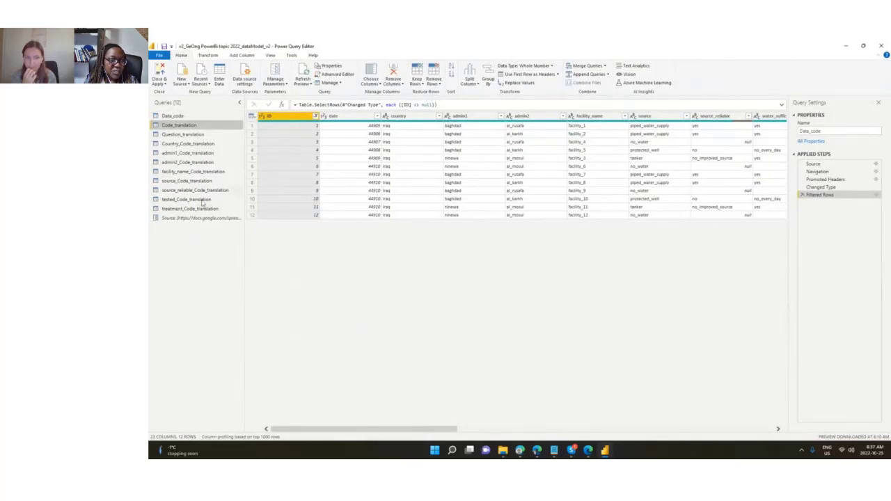
{"action": "right_click", "coordinate": [199, 244]}
{"action": "left_click", "coordinate": [224, 248]}
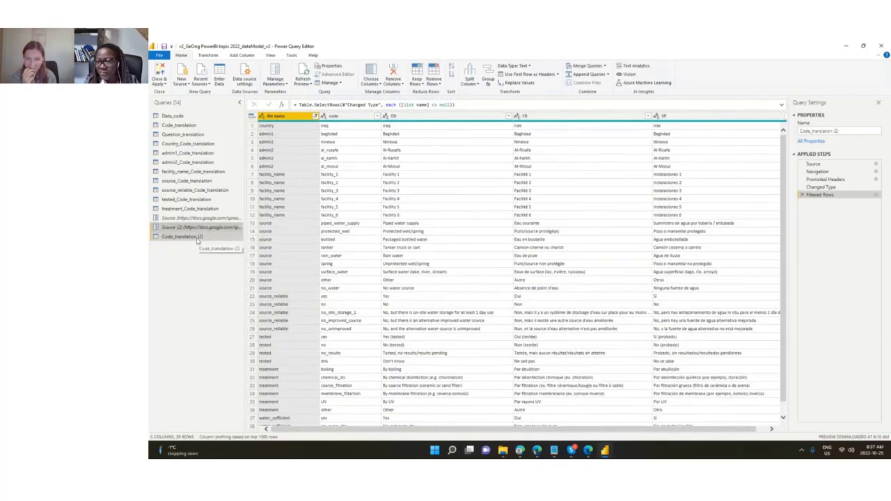
Rename the pasted query as water_sufficient_Code_translation
{"action": "left_click", "coordinate": [818, 130]}
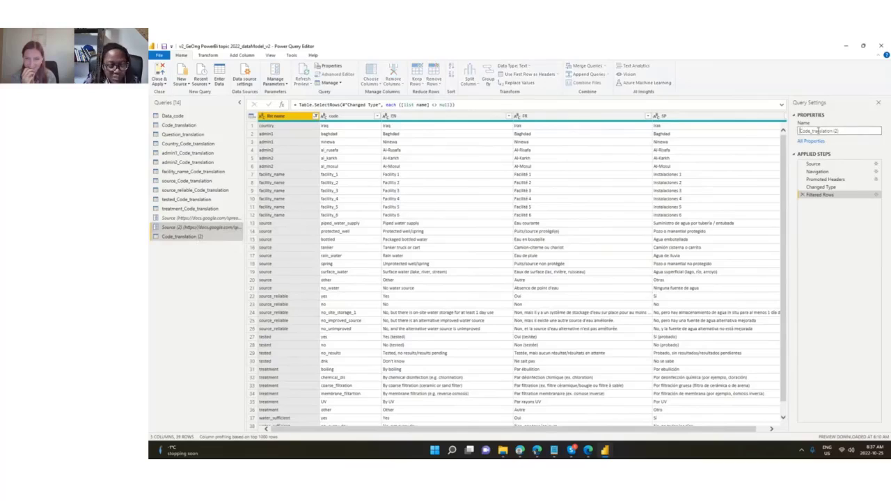
{"action": "type", "text": "water"}
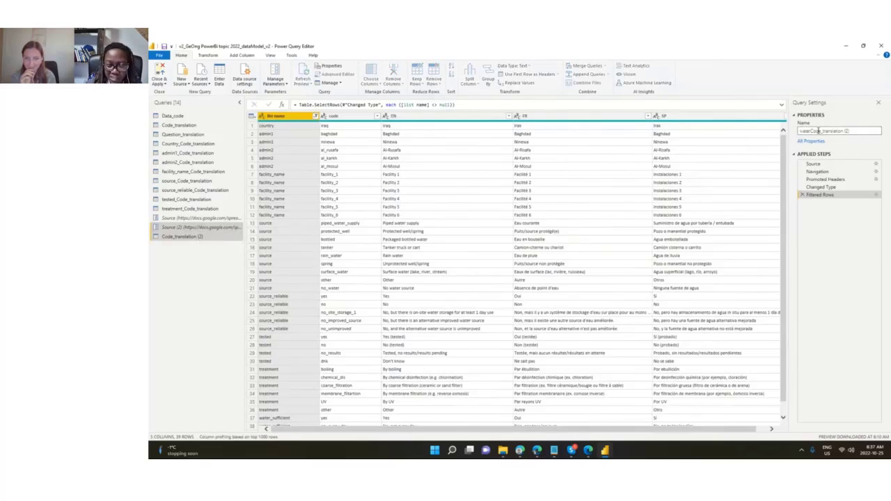
{"action": "type", "text": "_"}
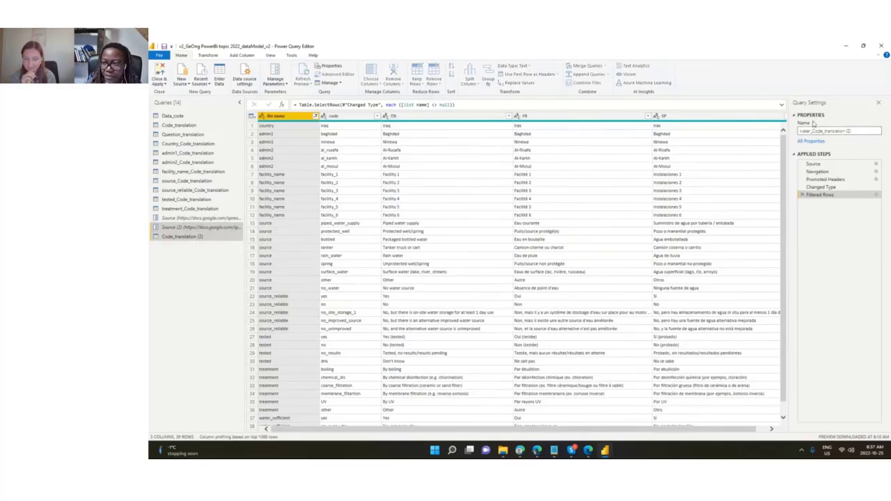
{"action": "type", "text": "suff"}
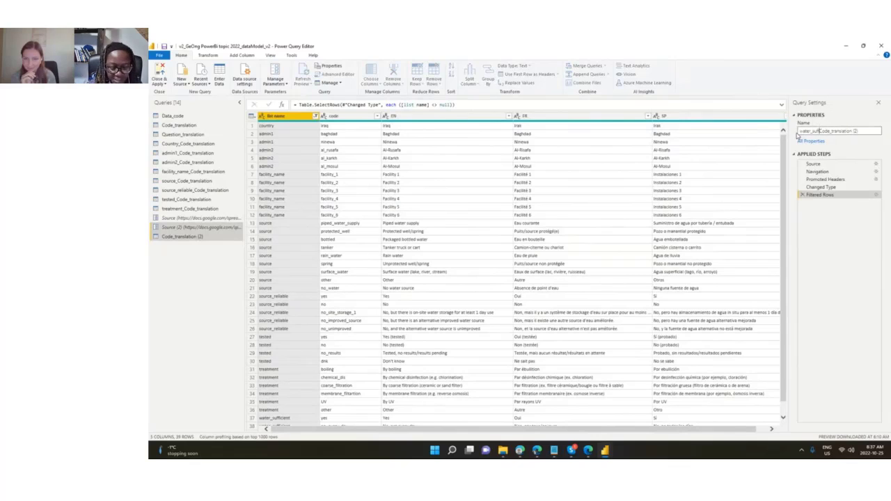
{"action": "type", "text": "icient"}
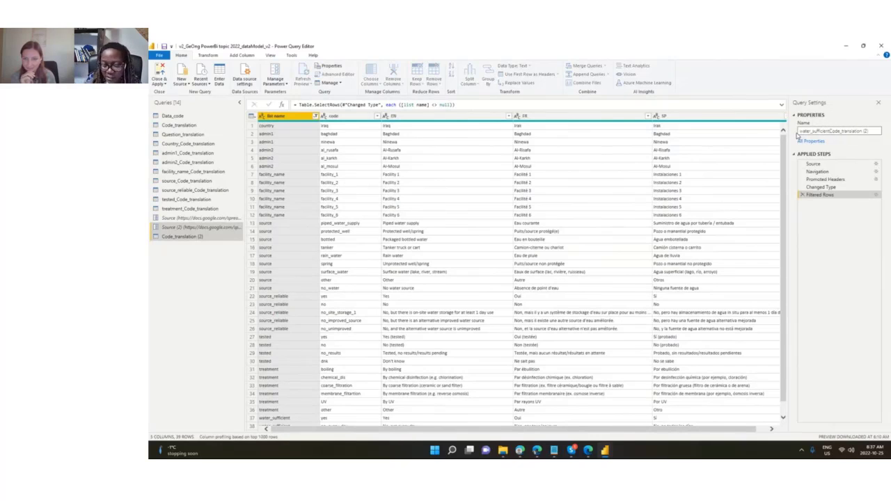
{"action": "type", "text": "_"}
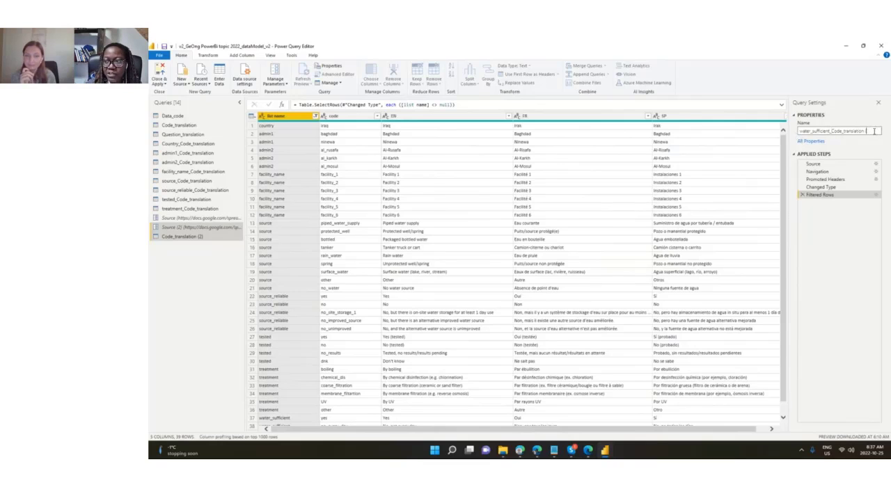
{"action": "key", "text": "BackSpace"}
{"action": "key", "text": "BackSpace"}
{"action": "key", "text": "BackSpace"}
{"action": "key", "text": "BackSpace"}
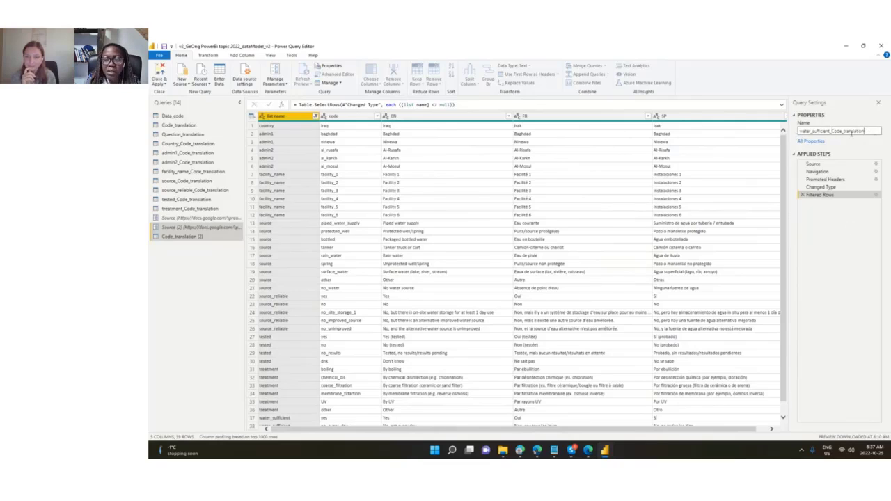
{"action": "key", "text": "Return"}
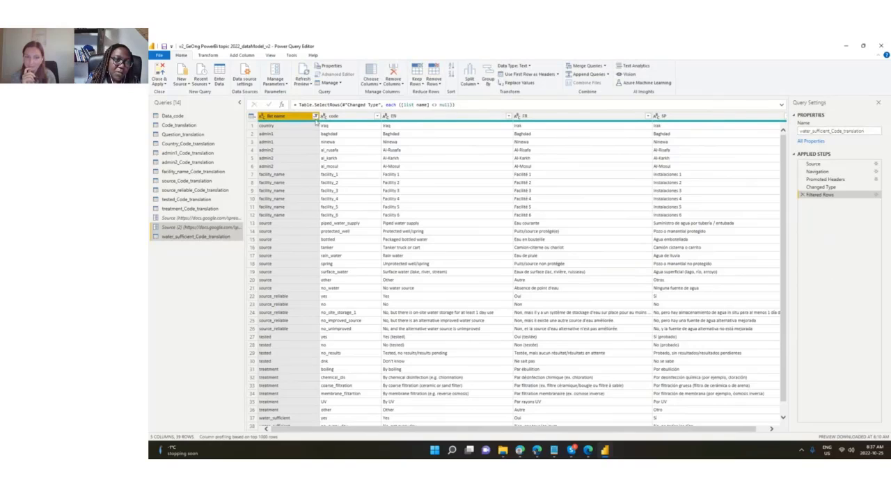
Filter the list name column of the water_sufficient_Code_translation query to keep only water_sufficient rows
{"action": "left_click", "coordinate": [316, 116]}
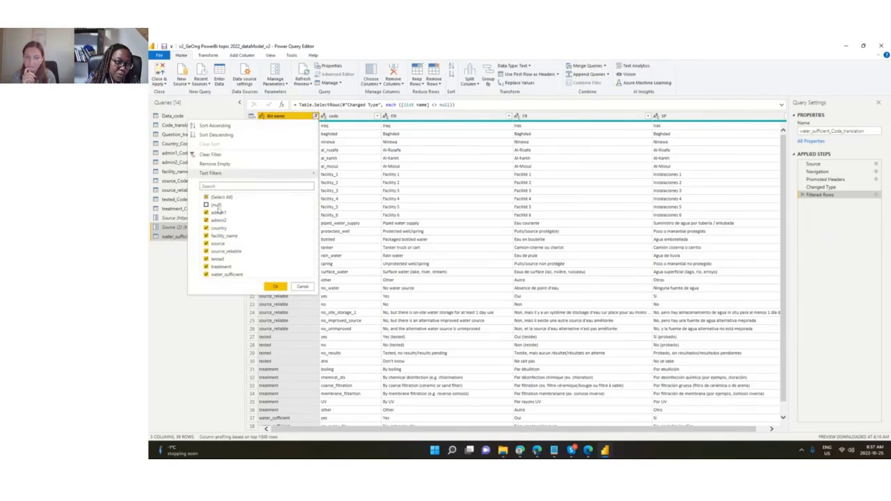
{"action": "left_click", "coordinate": [206, 198]}
{"action": "left_click", "coordinate": [207, 197]}
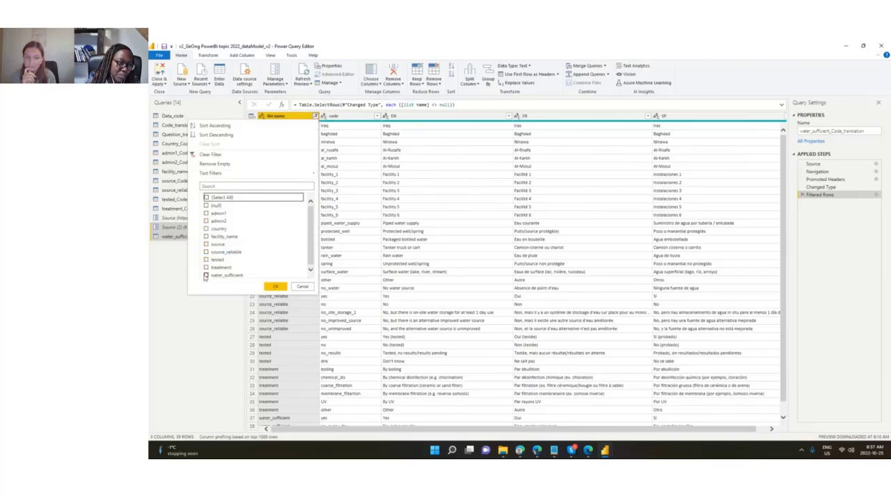
{"action": "left_click", "coordinate": [206, 275]}
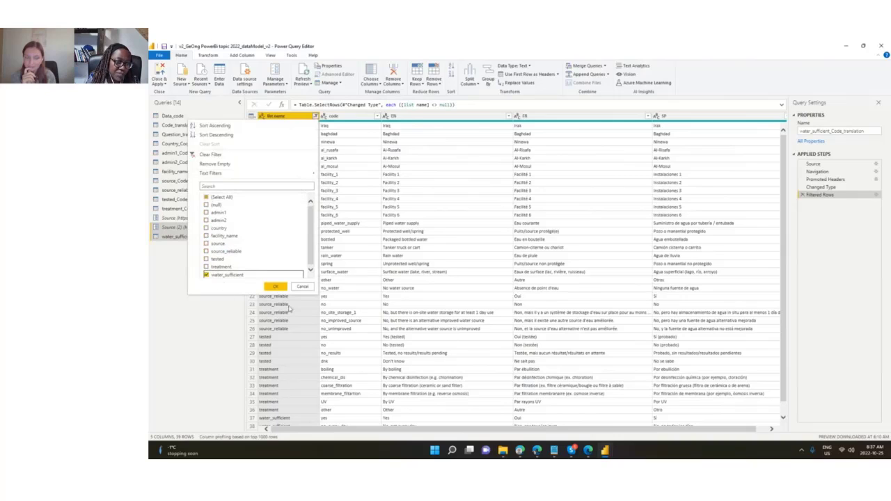
{"action": "left_click", "coordinate": [276, 288]}
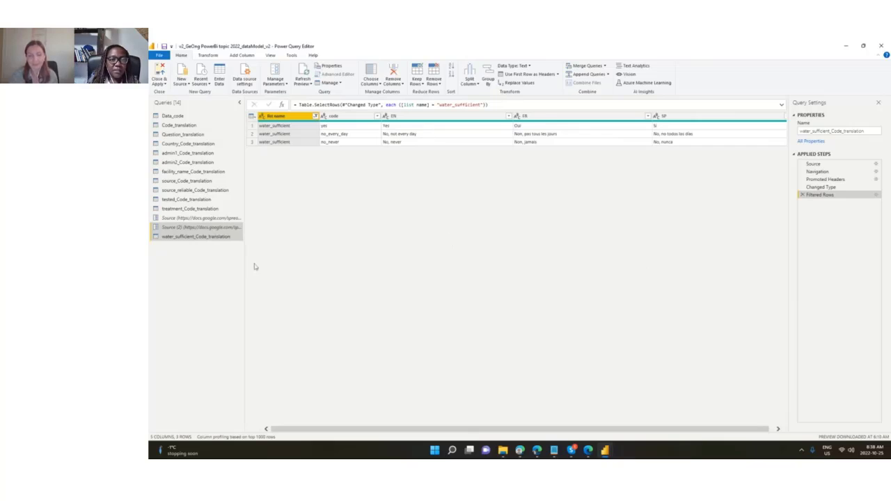
{"action": "left_click", "coordinate": [607, 448]}
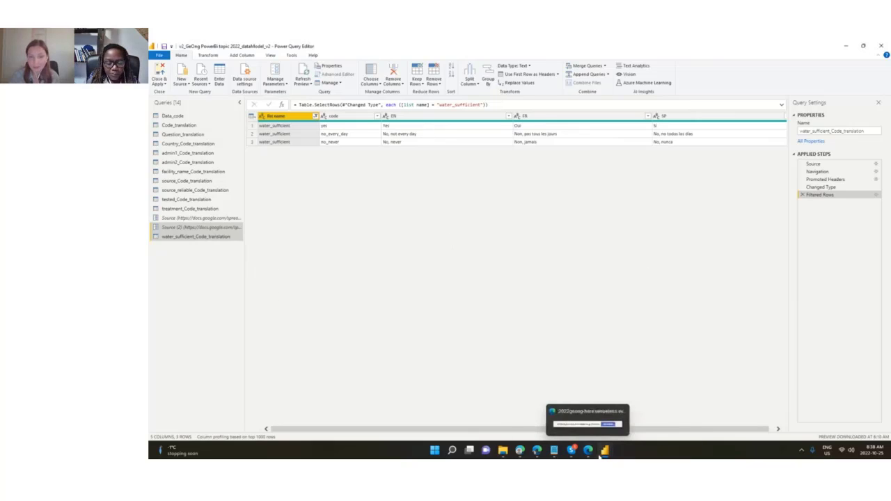
{"action": "left_click", "coordinate": [602, 456]}
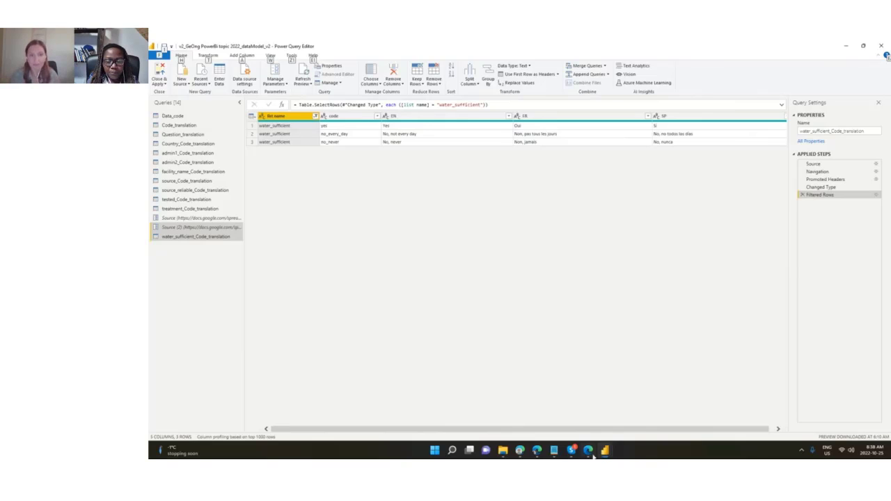
{"action": "mouse_move", "coordinate": [590, 454]}
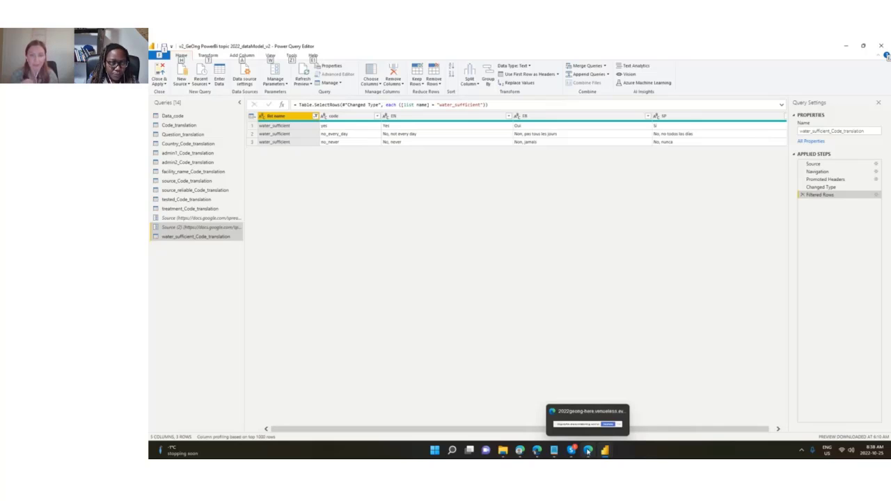
Display the table of the original Code_translation query
{"action": "left_click", "coordinate": [189, 126]}
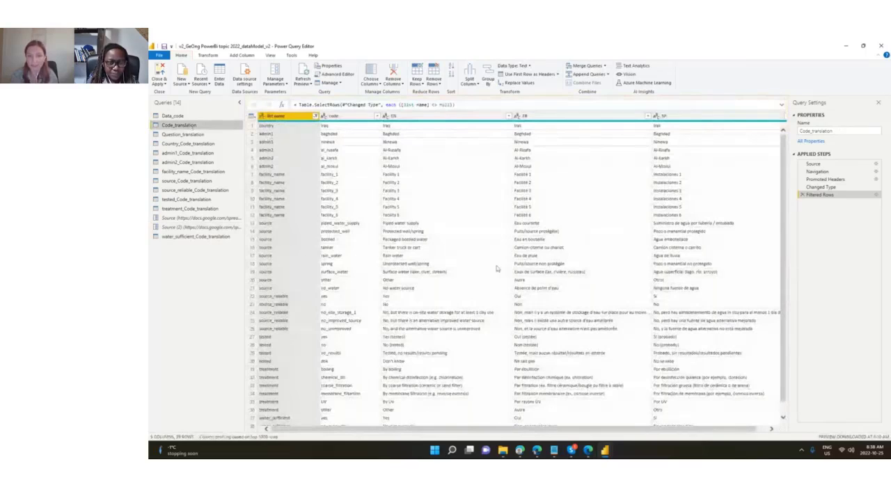
Examine the source_reliable, country, admin1 and admin2 rows of the Code_translation table, and display the water_sufficient_Code_translation query
{"action": "scroll", "coordinate": [286, 143], "scroll_direction": "down", "scroll_amount": 2}
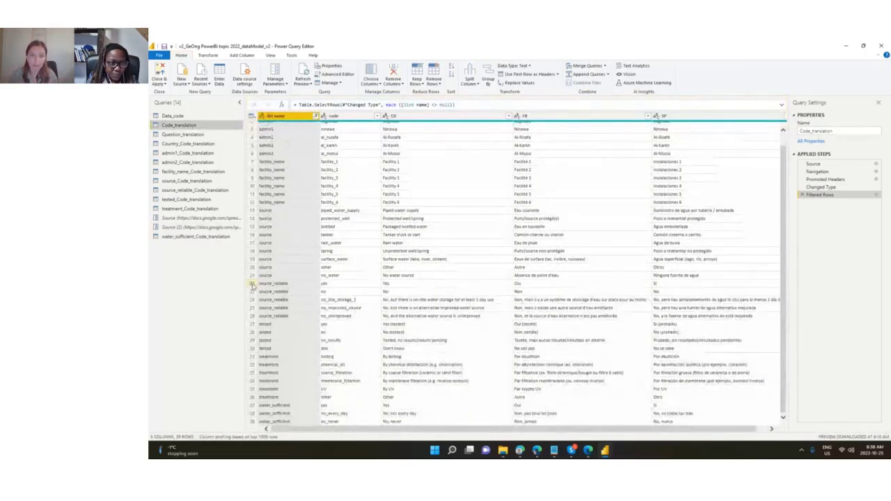
{"action": "left_click", "coordinate": [252, 284]}
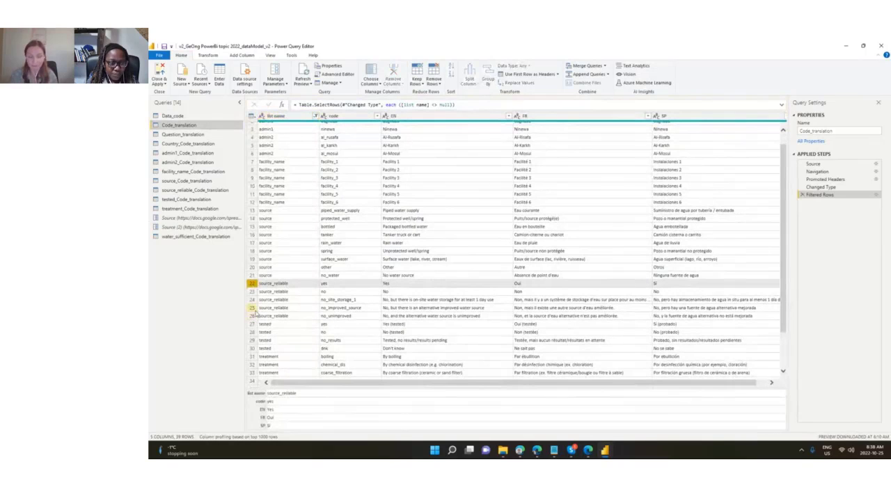
{"action": "left_click_drag", "start_coordinate": [781, 237], "coordinate": [787, 210]}
{"action": "mouse_move", "coordinate": [602, 384]}
{"action": "left_mouse_down"}
{"action": "mouse_move", "coordinate": [624, 384]}
{"action": "mouse_move", "coordinate": [602, 384]}
{"action": "left_mouse_up"}
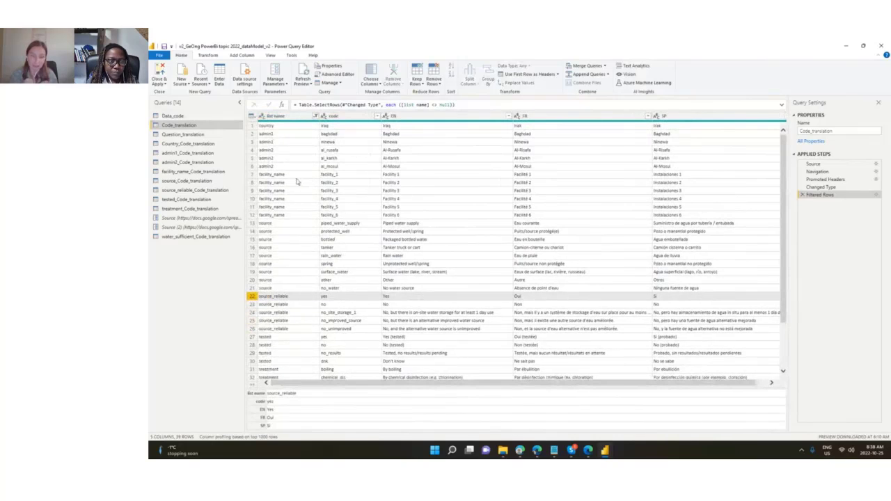
{"action": "left_click", "coordinate": [252, 126]}
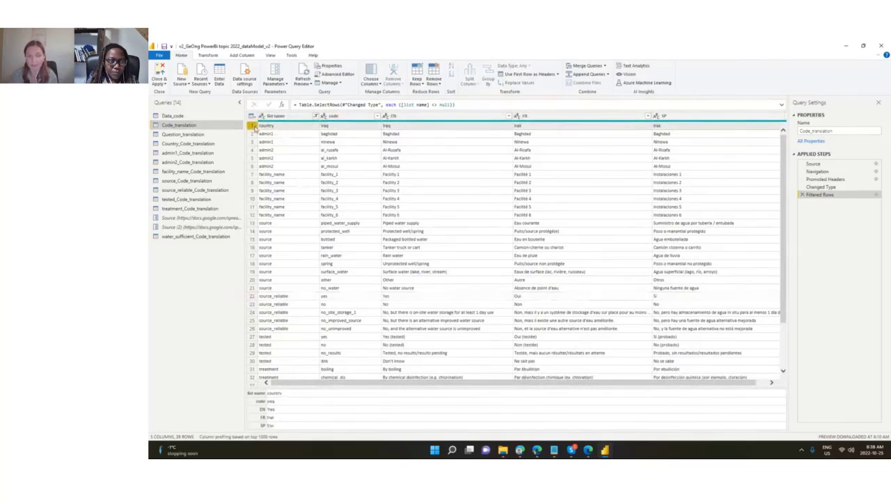
{"action": "left_click", "coordinate": [252, 135]}
{"action": "left_click", "coordinate": [254, 167]}
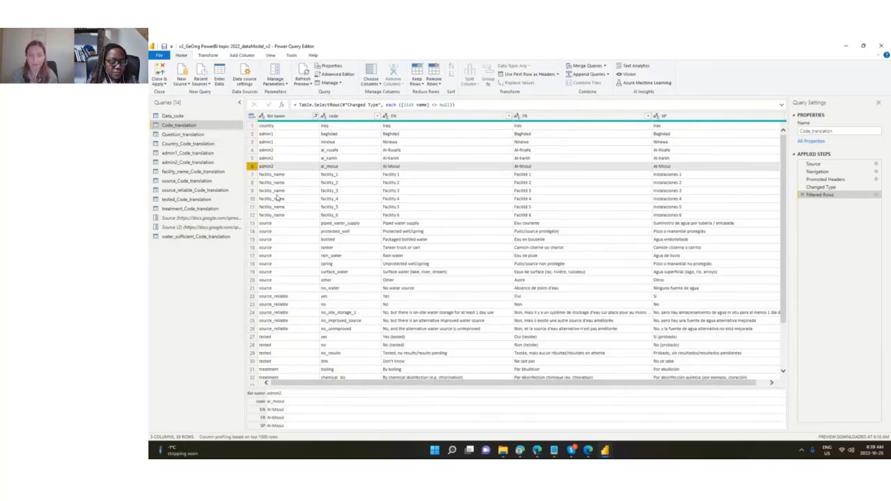
{"action": "left_click", "coordinate": [208, 237]}
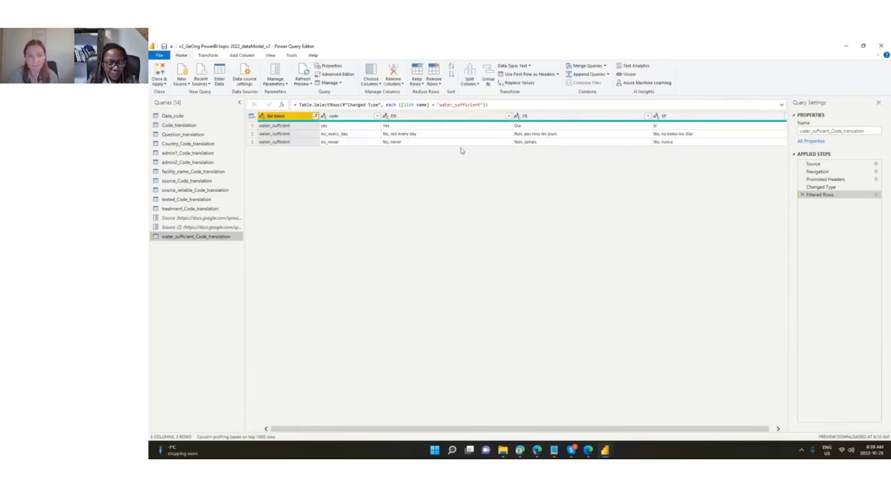
{"action": "left_click", "coordinate": [589, 452]}
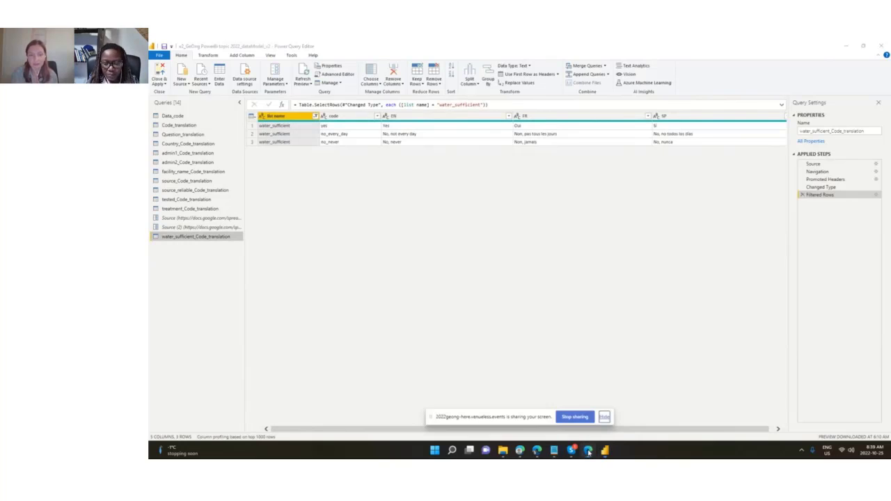
{"action": "mouse_move", "coordinate": [589, 452]}
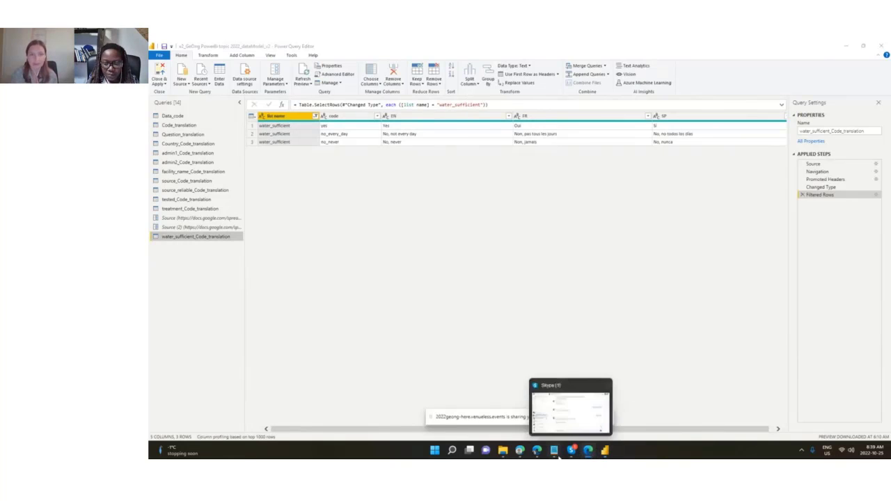
{"action": "left_click", "coordinate": [606, 452]}
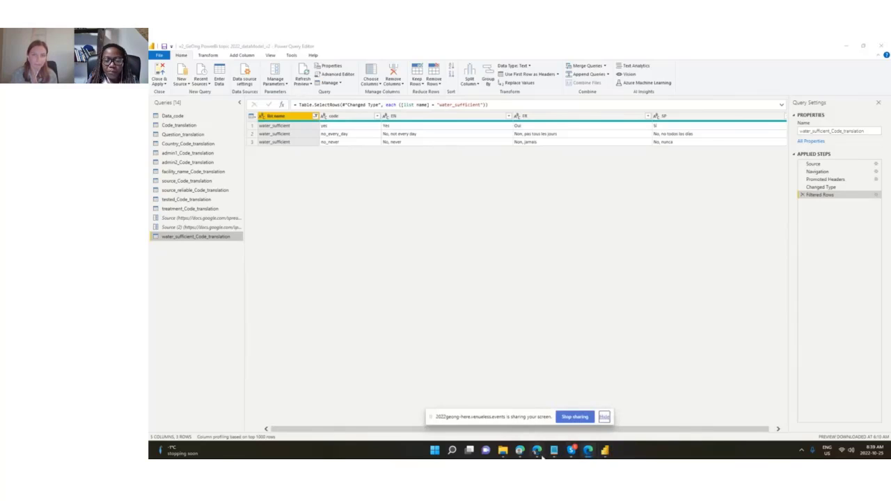
{"action": "mouse_move", "coordinate": [513, 451]}
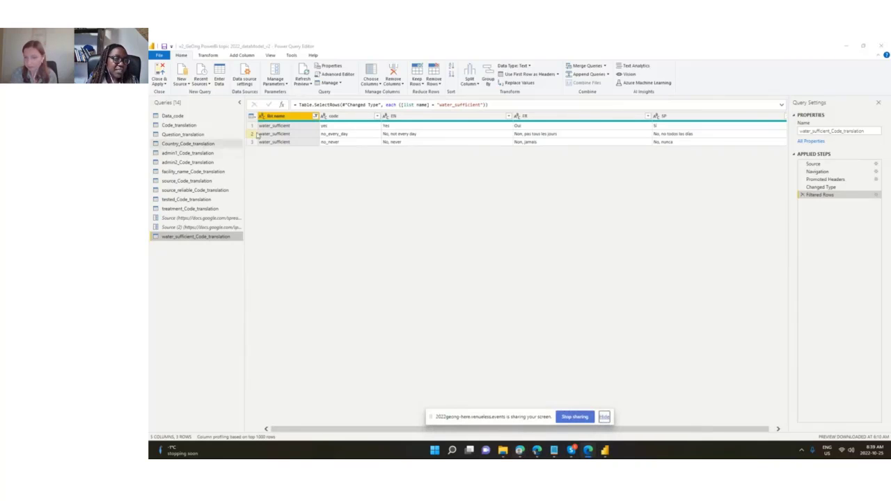
Display the Code_translation query and review all the list name groups in its table
{"action": "left_click", "coordinate": [175, 126]}
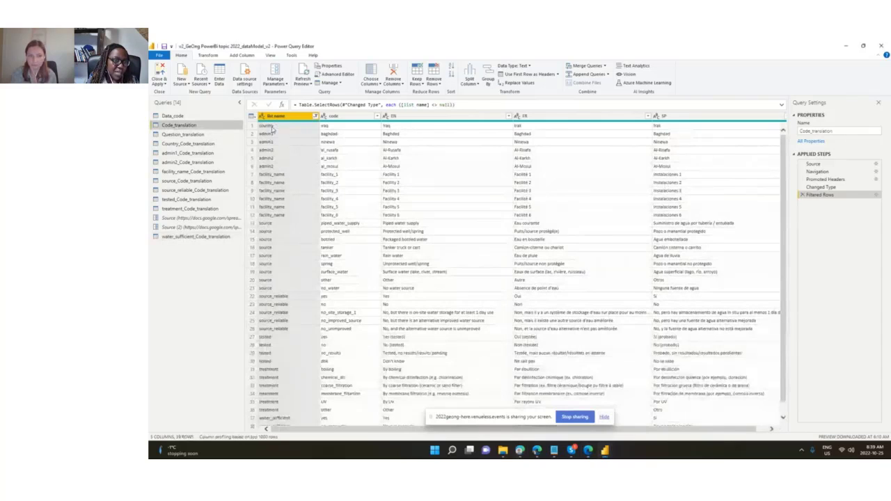
{"action": "scroll", "coordinate": [277, 338], "scroll_direction": "down", "scroll_amount": 1}
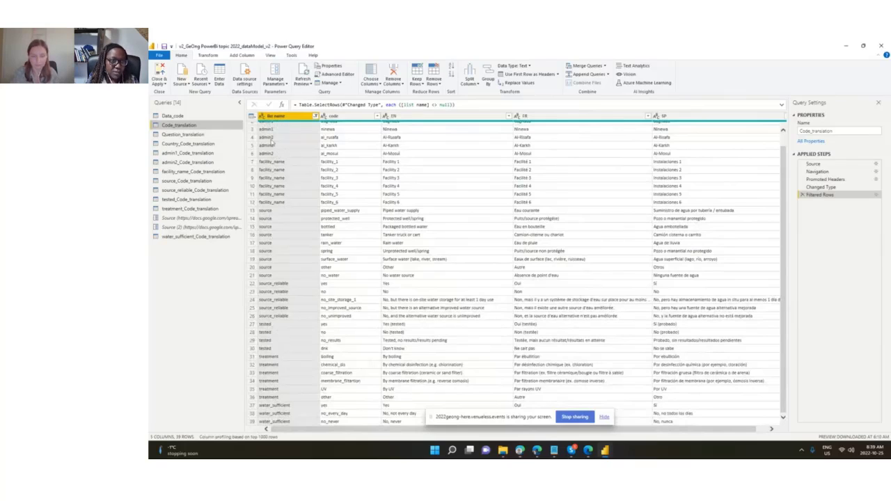
{"action": "scroll", "coordinate": [269, 131], "scroll_direction": "up", "scroll_amount": 1}
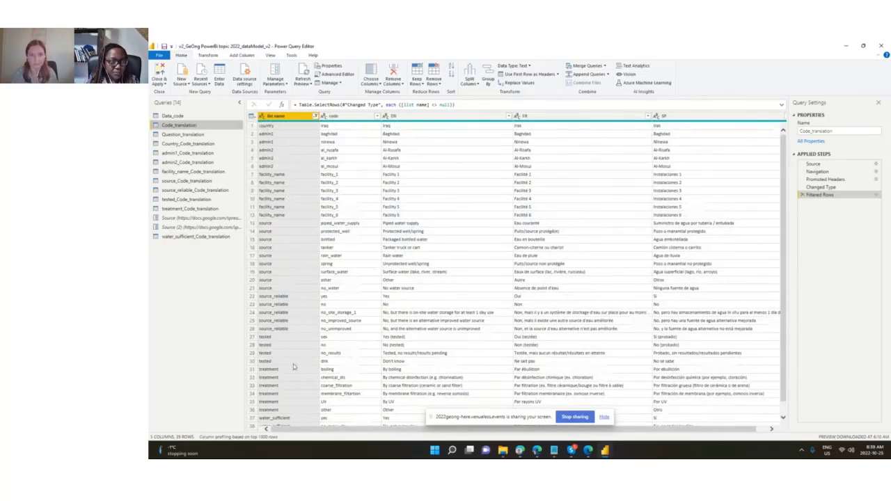
{"action": "left_click", "coordinate": [589, 452]}
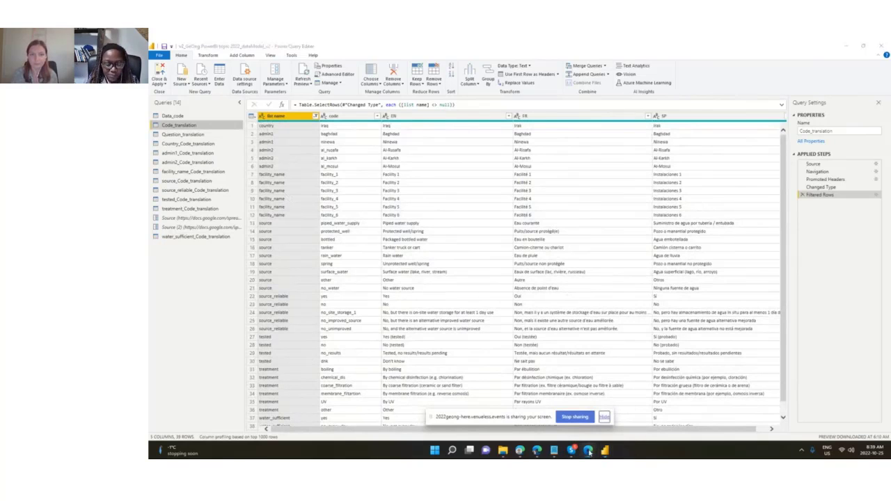
{"action": "mouse_move", "coordinate": [521, 452]}
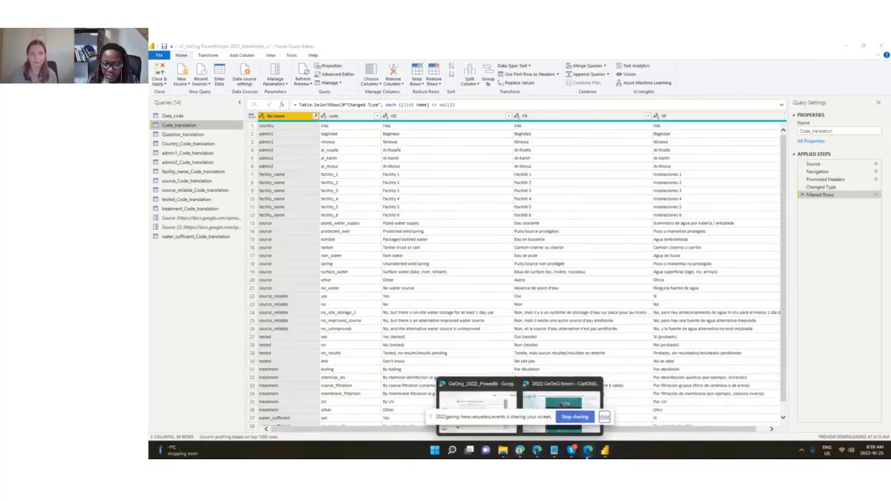
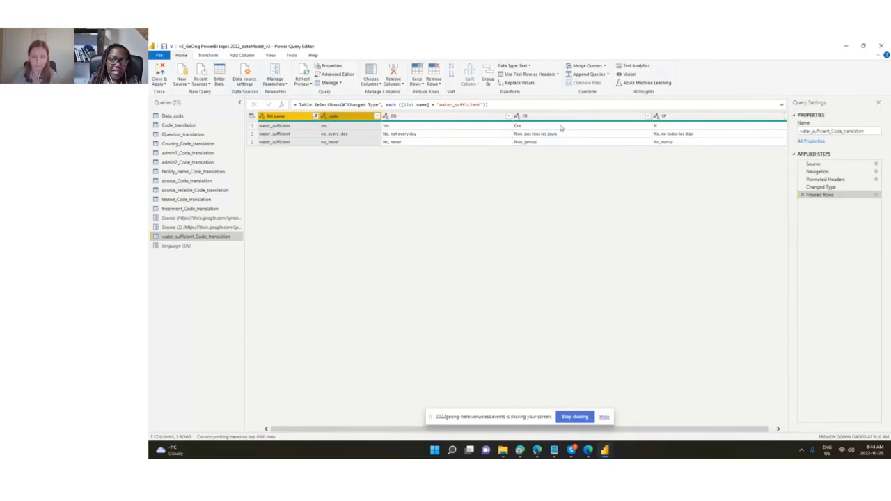
Unpivot all columns except list name and code in the water_sufficient_Code_translation query, and filter the Attribute column to EN
{"action": "right_click", "coordinate": [349, 119]}
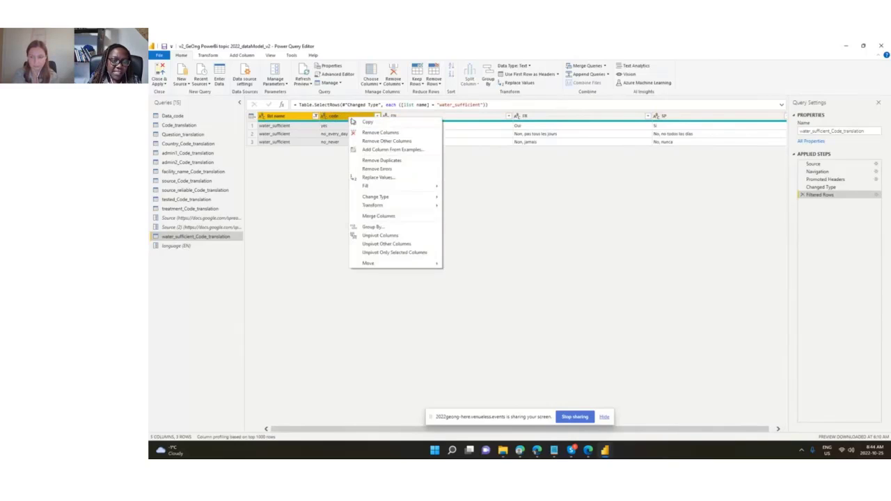
{"action": "left_click", "coordinate": [412, 245]}
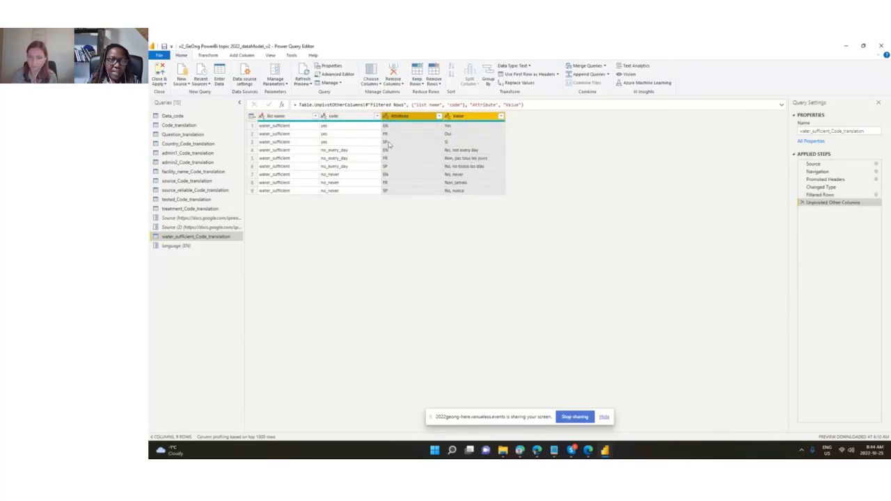
{"action": "left_click", "coordinate": [438, 116]}
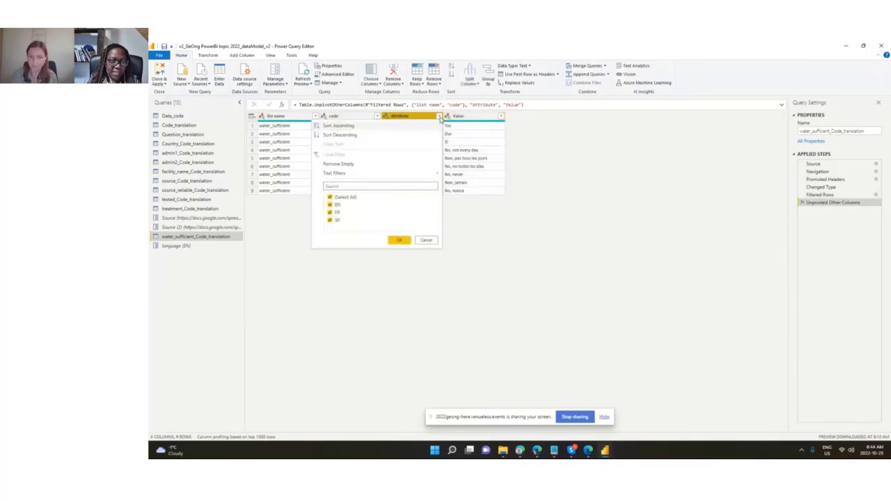
{"action": "left_click", "coordinate": [330, 197]}
{"action": "left_click", "coordinate": [330, 206]}
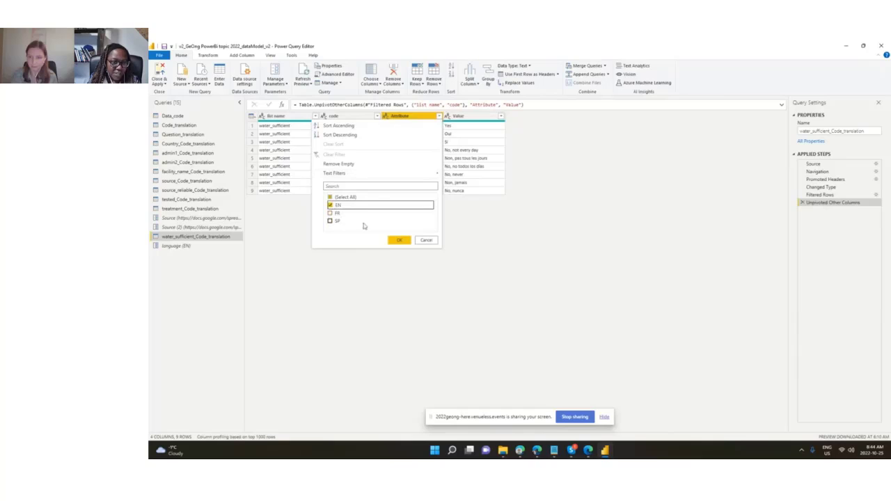
{"action": "left_click", "coordinate": [398, 240]}
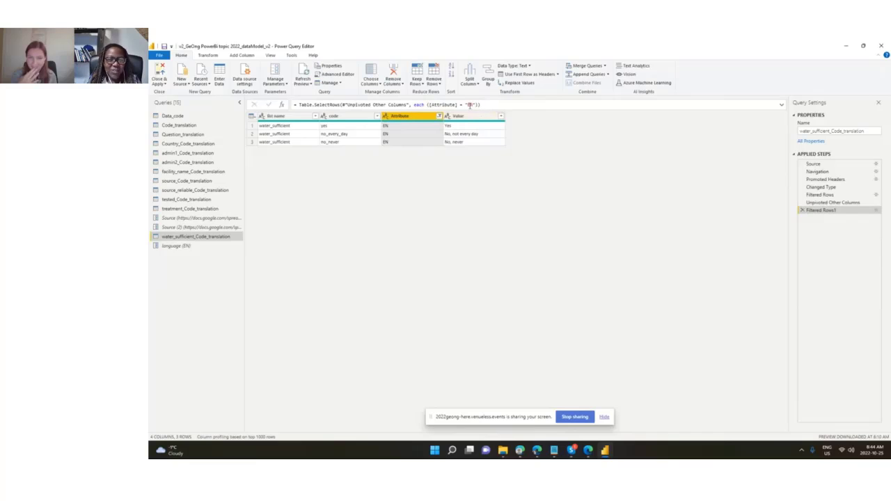
{"action": "left_click", "coordinate": [472, 104]}
{"action": "double_click", "coordinate": [472, 104]}
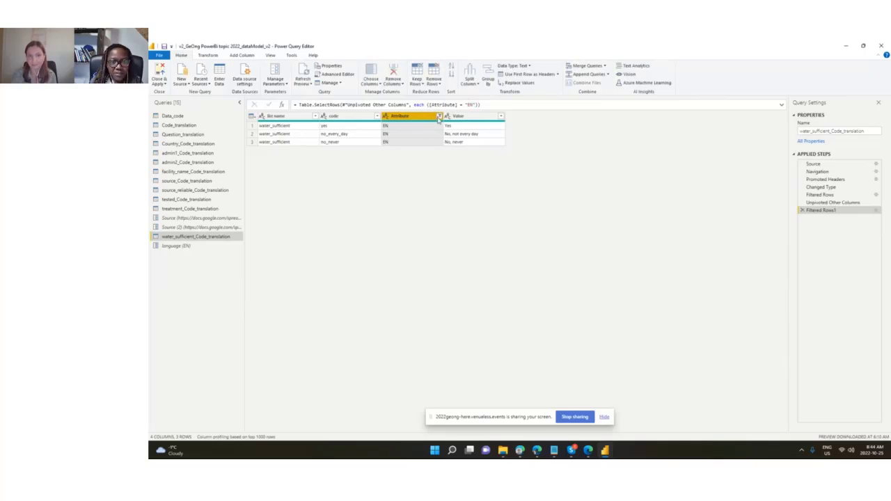
Add a text filter to the Attribute column that keeps rows equal to the language parameter
{"action": "left_click", "coordinate": [438, 116]}
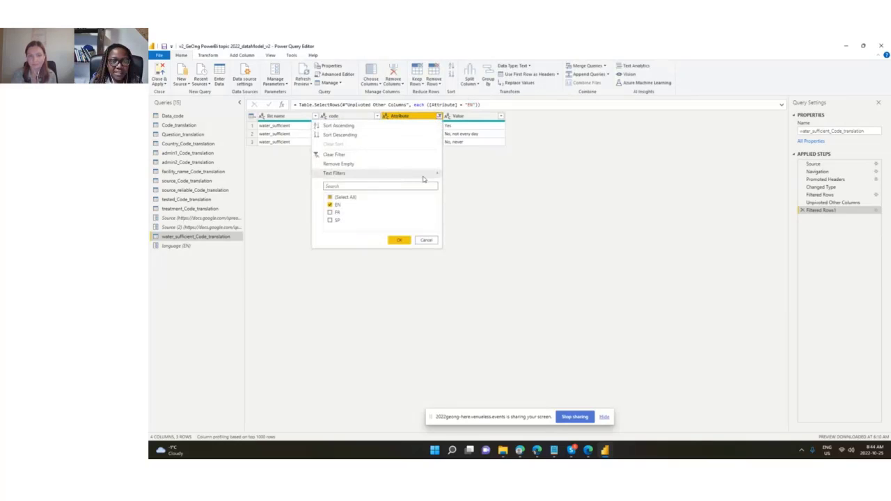
{"action": "mouse_move", "coordinate": [424, 175]}
{"action": "left_click", "coordinate": [457, 177]}
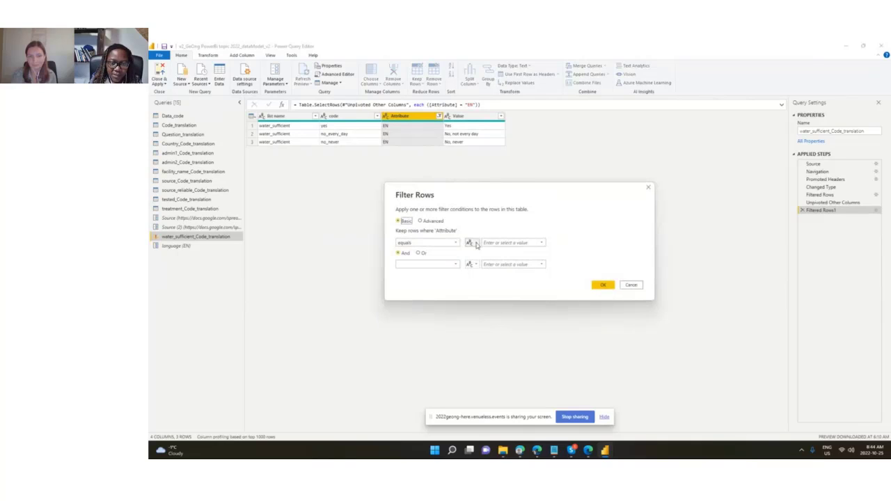
{"action": "left_click", "coordinate": [474, 243]}
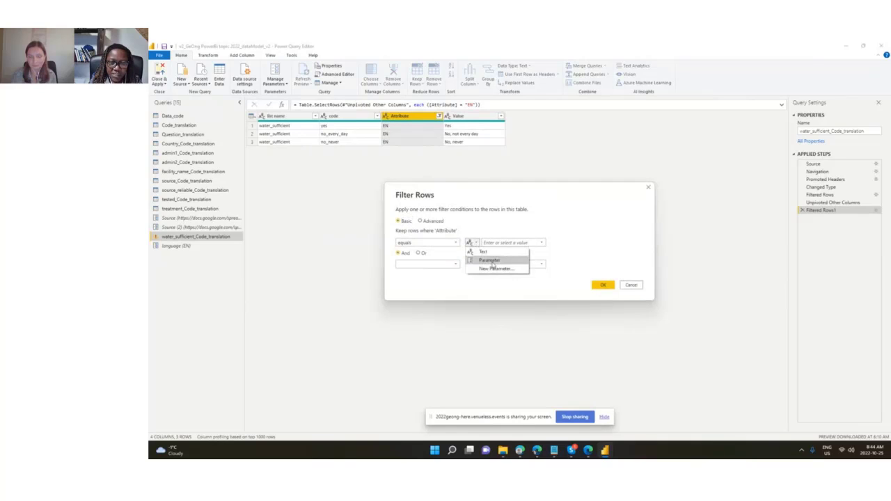
{"action": "left_click", "coordinate": [492, 261]}
{"action": "left_click", "coordinate": [514, 243]}
{"action": "left_click", "coordinate": [522, 263]}
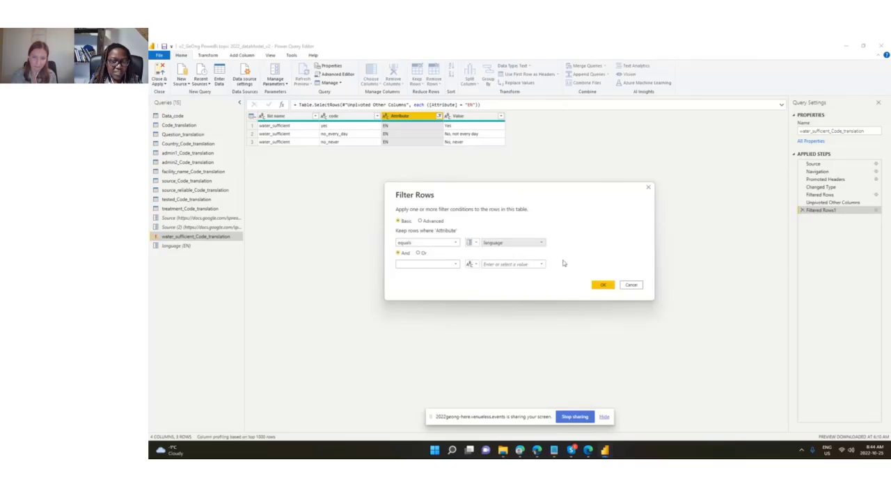
{"action": "left_click", "coordinate": [603, 285]}
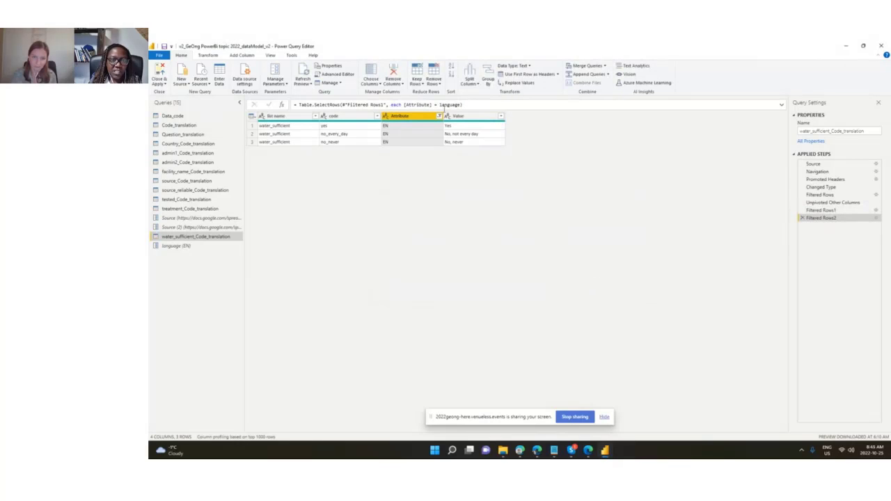
Compare the formulas of the Filtered Rows1 and Filtered Rows2 steps in the water_sufficient_Code_translation query
{"action": "left_click_drag", "start_coordinate": [439, 105], "coordinate": [459, 104]}
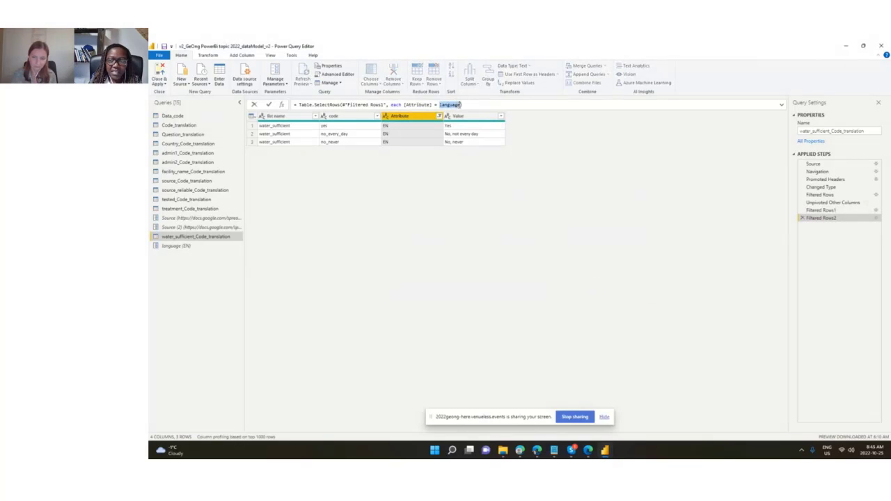
{"action": "left_click", "coordinate": [823, 211]}
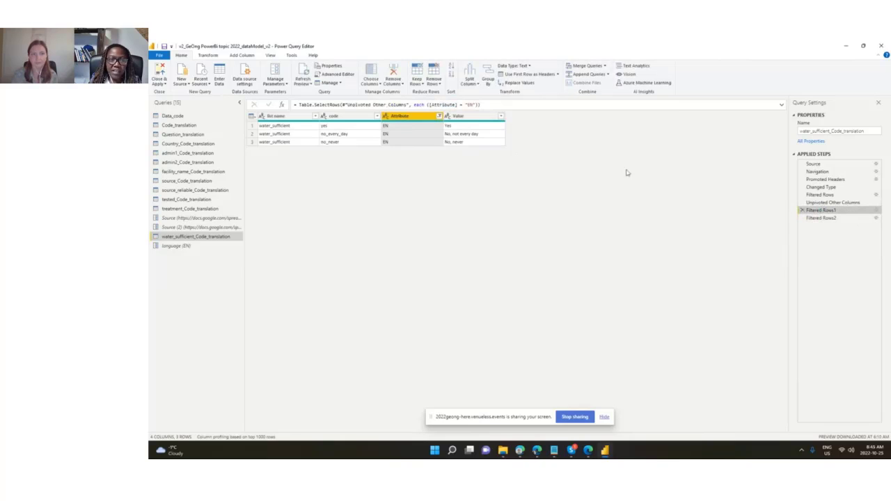
{"action": "left_click", "coordinate": [833, 219]}
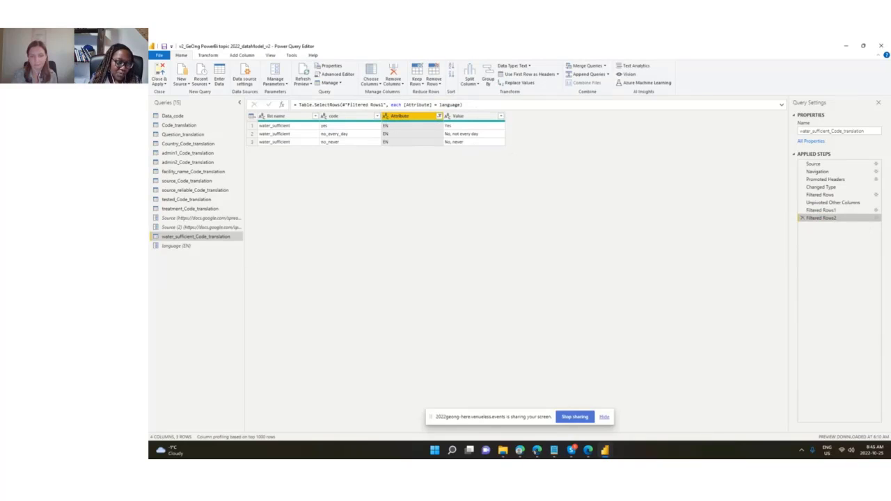
Replace "EN" with the language parameter in the Filtered Rows1 formula of the treatment_Code_translation query and apply it
{"action": "left_click", "coordinate": [198, 210]}
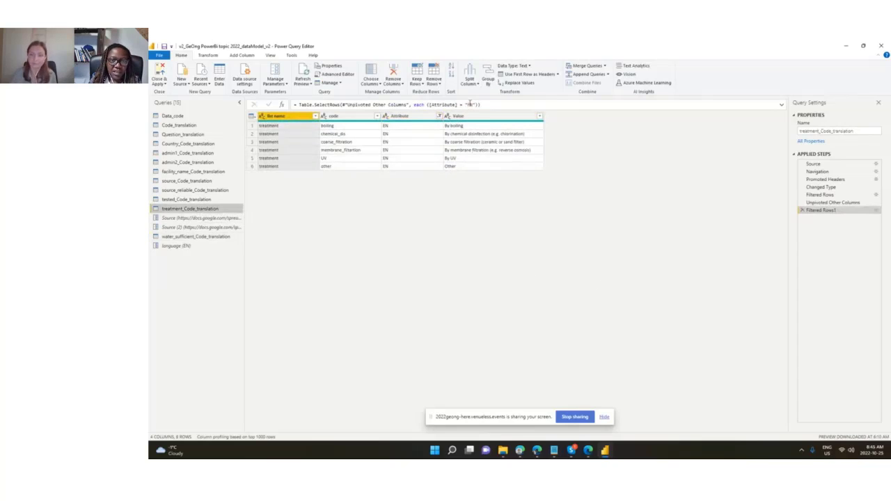
{"action": "left_click_drag", "start_coordinate": [464, 104], "coordinate": [475, 105]}
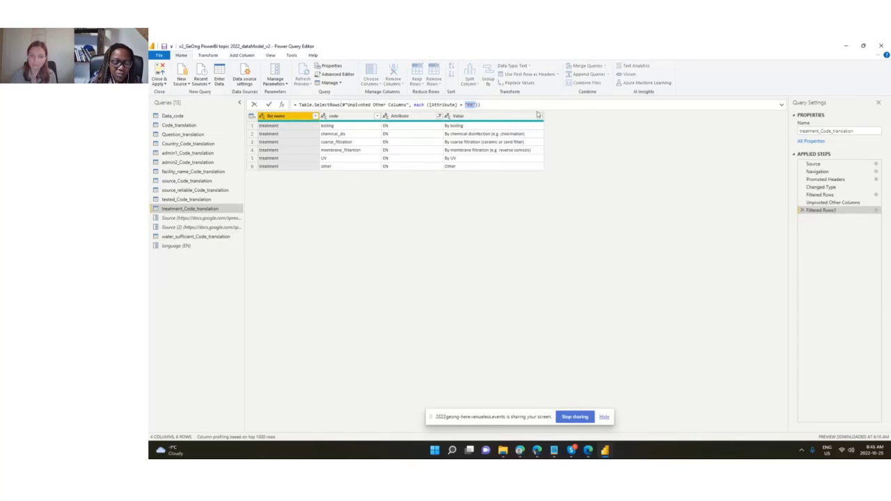
{"action": "type", "text": "language"}
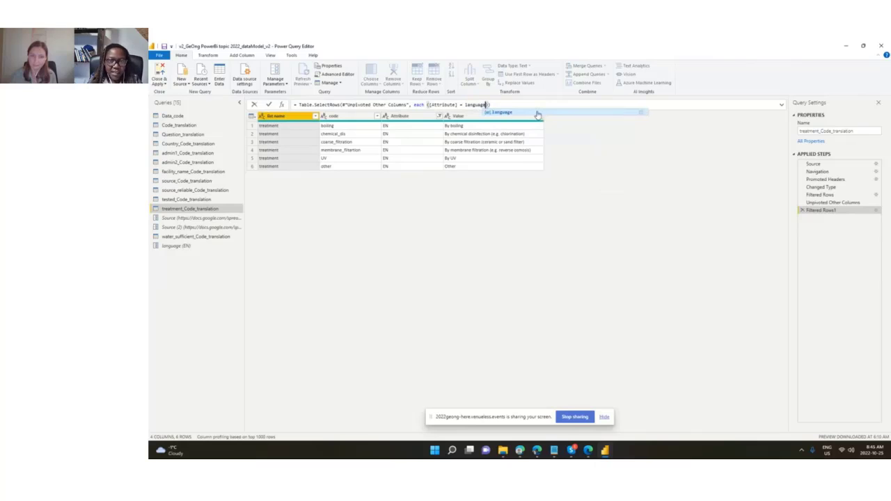
{"action": "key", "text": "Escape"}
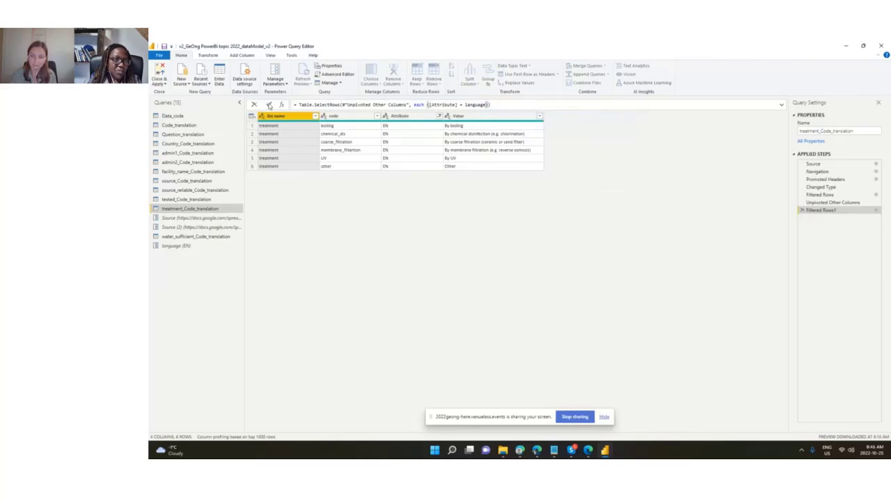
{"action": "left_click", "coordinate": [270, 104]}
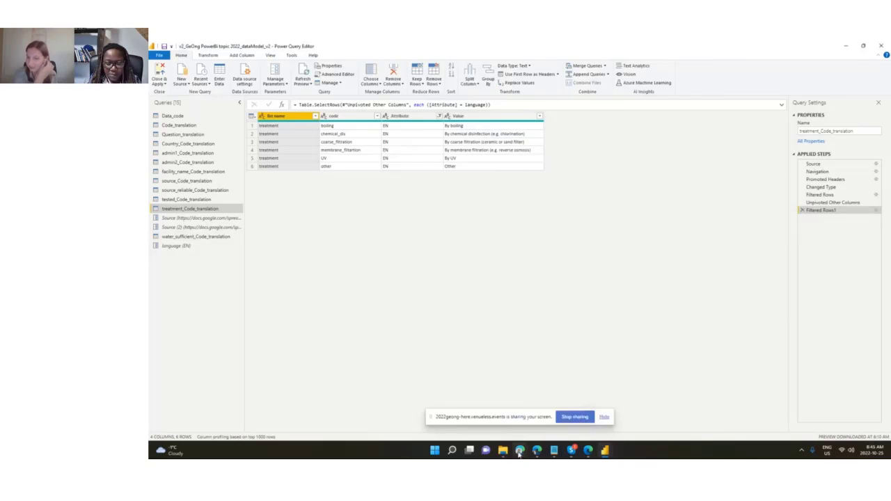
Switch to the GeOng_2022_PowerBi presentation and review the Relationships slide with the intended table links around Data_code
{"action": "mouse_move", "coordinate": [519, 451]}
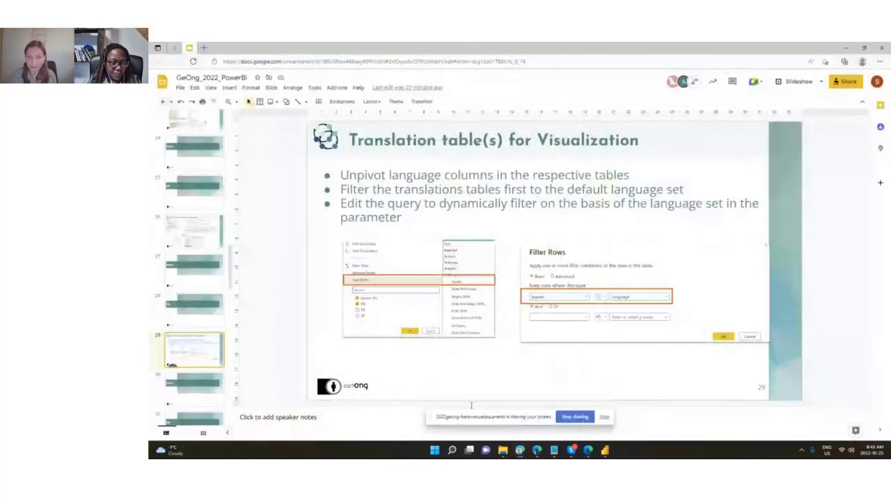
{"action": "left_click", "coordinate": [487, 421]}
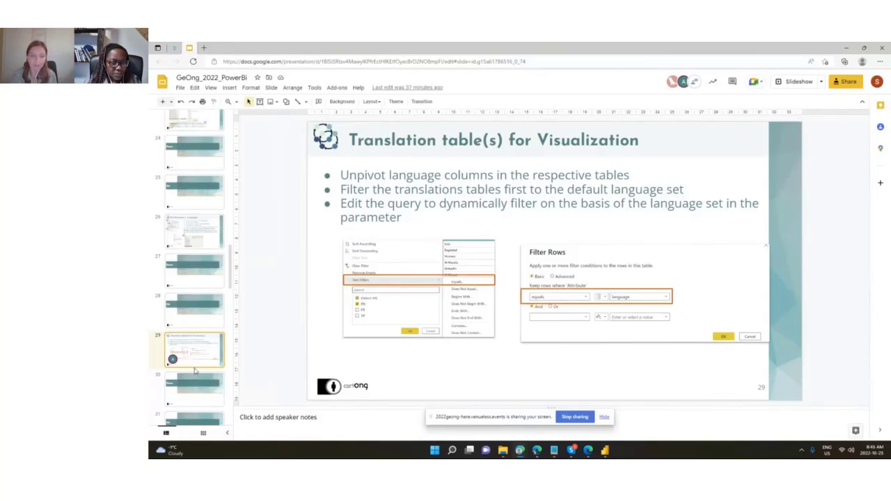
{"action": "scroll", "coordinate": [198, 363], "scroll_direction": "down", "scroll_amount": 2}
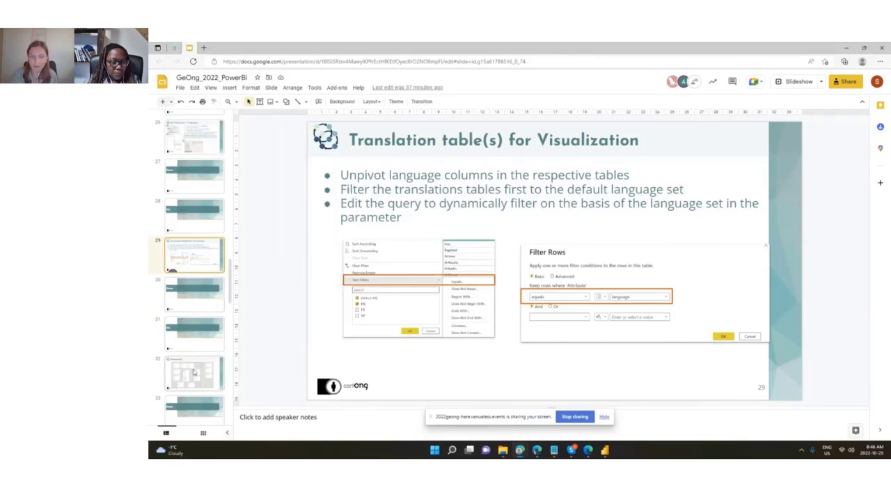
{"action": "left_click", "coordinate": [206, 360]}
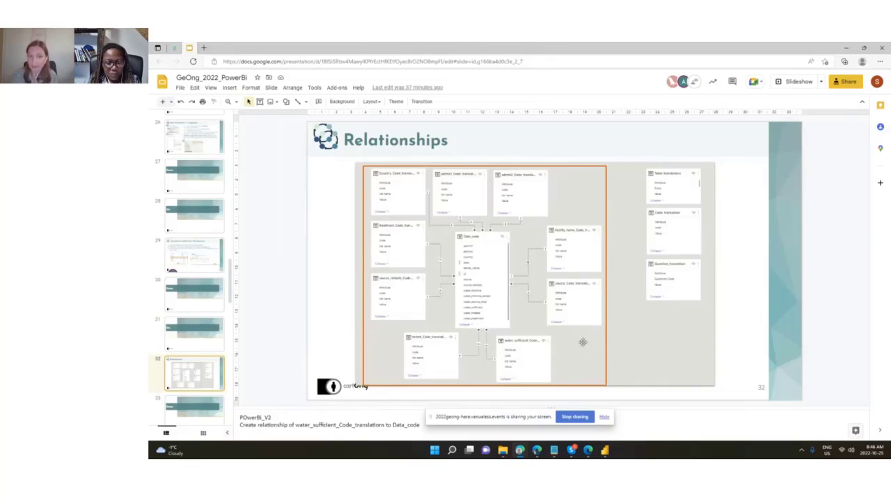
{"action": "mouse_move", "coordinate": [605, 452]}
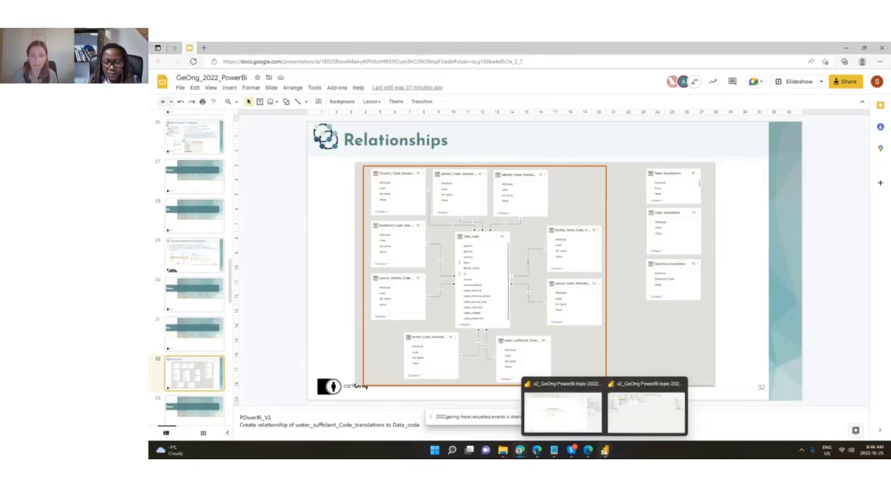
{"action": "left_click", "coordinate": [630, 422]}
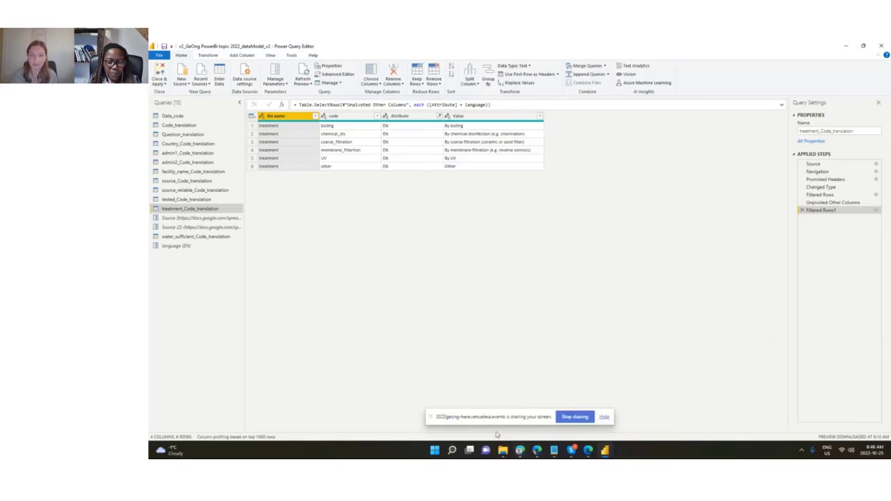
{"action": "mouse_move", "coordinate": [521, 454]}
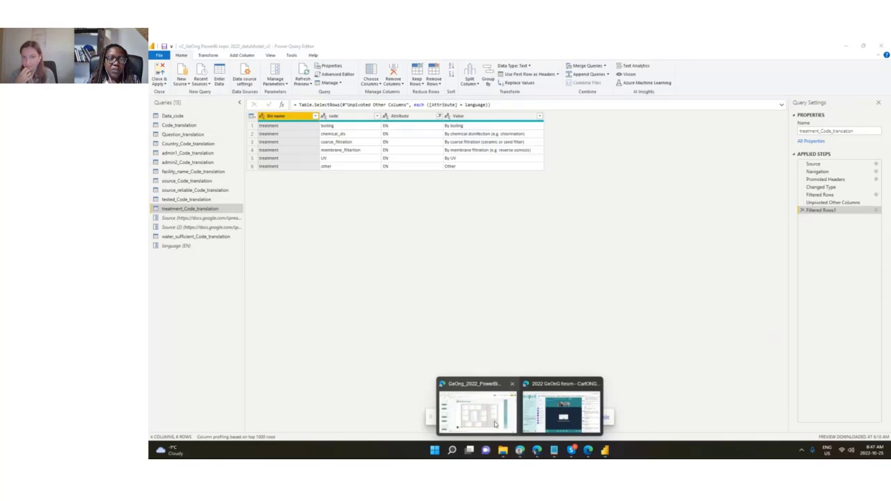
{"action": "left_click", "coordinate": [496, 423]}
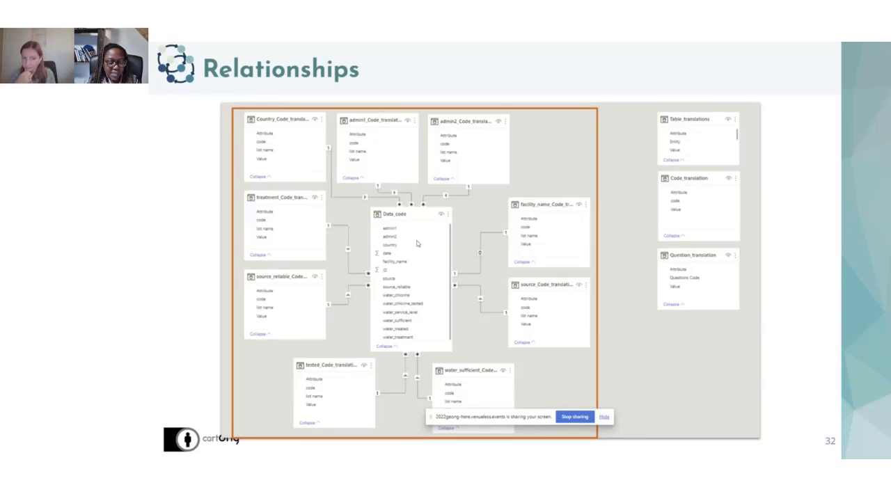
{"action": "key", "text": "Escape"}
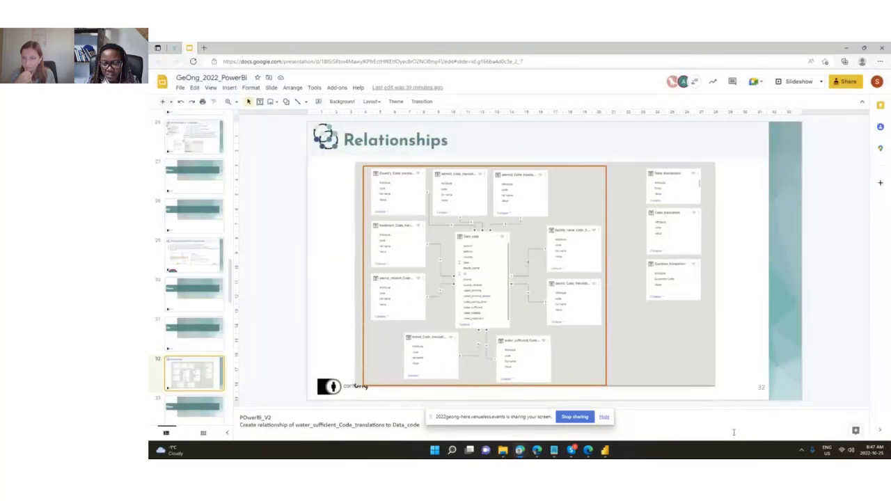
Switch back to the Power Query Editor and apply the pending query changes while keeping the editor open
{"action": "left_click", "coordinate": [605, 451]}
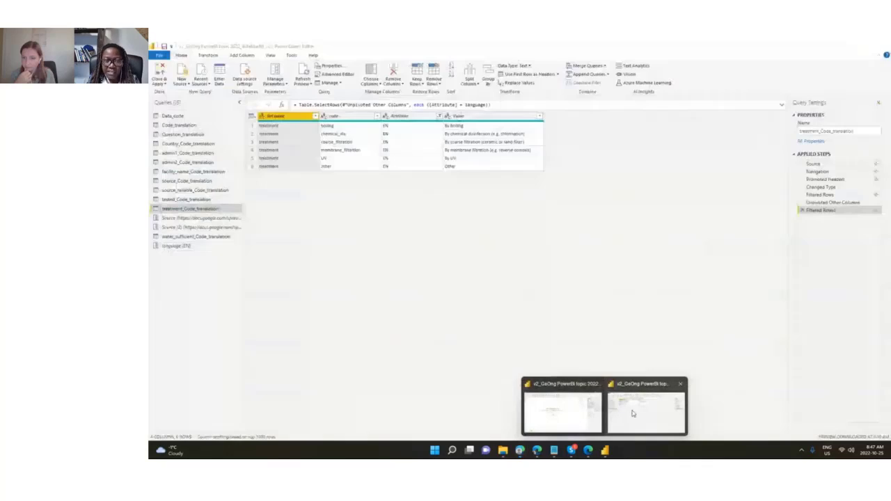
{"action": "left_click", "coordinate": [632, 413]}
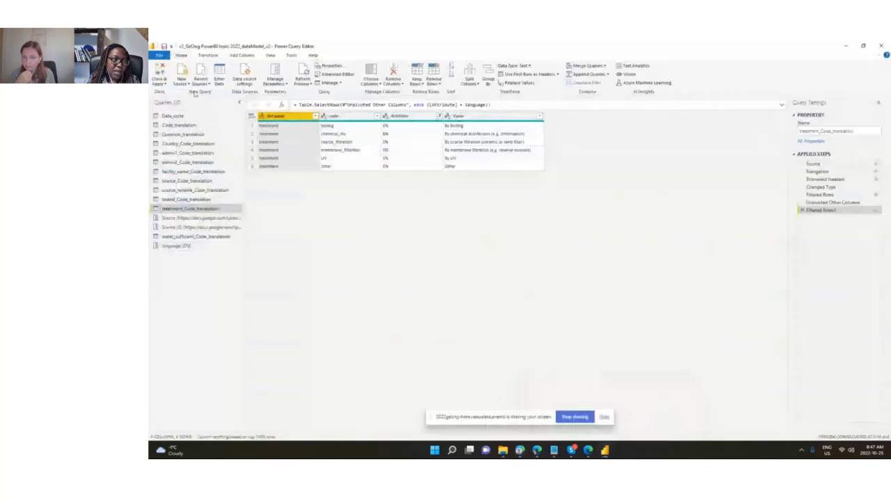
{"action": "left_click", "coordinate": [161, 83]}
{"action": "left_click", "coordinate": [170, 101]}
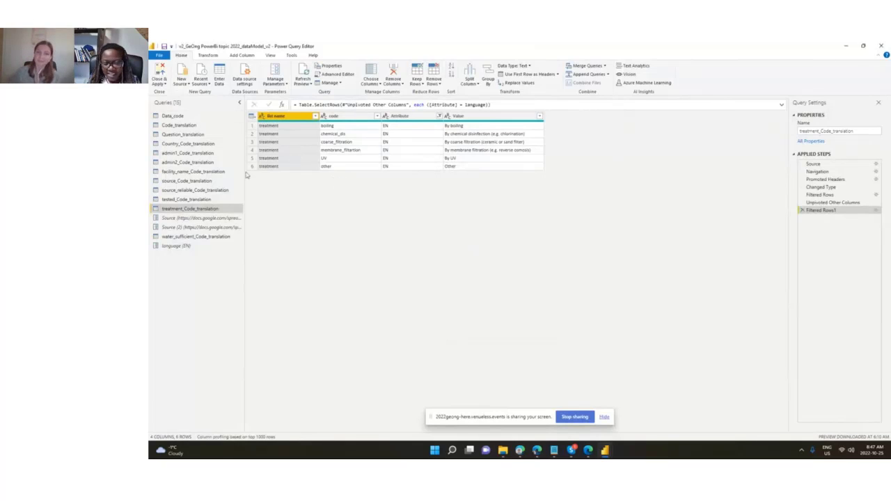
Switch to the Power BI Desktop model view and place the water_sufficient_Code_translation table below Data_code in the diagram
{"action": "mouse_move", "coordinate": [598, 451]}
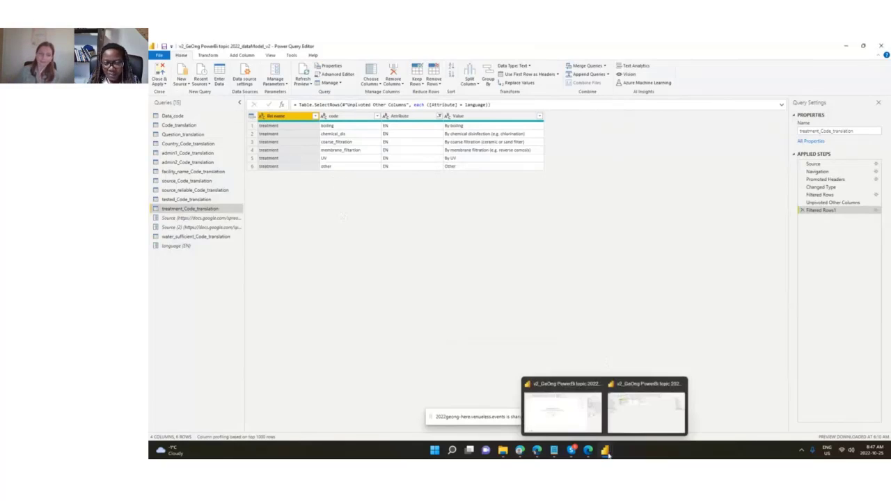
{"action": "left_click", "coordinate": [565, 419]}
{"action": "left_click", "coordinate": [156, 143]}
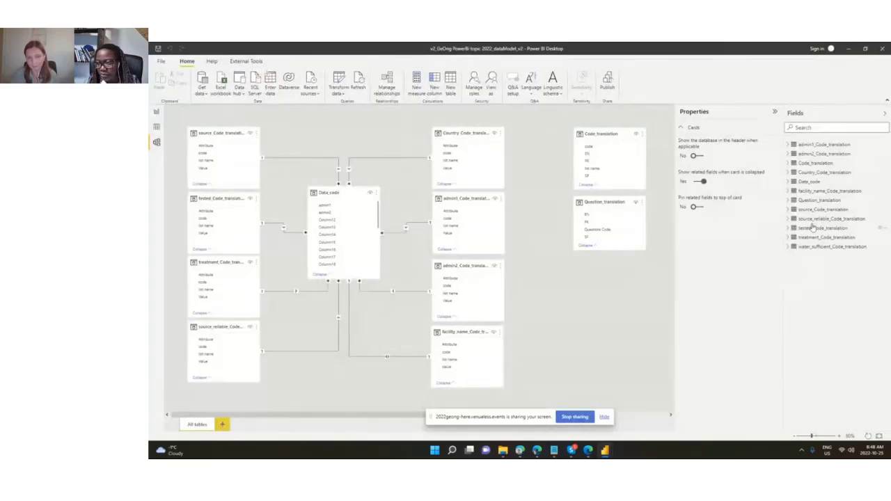
{"action": "left_click_drag", "start_coordinate": [814, 247], "coordinate": [282, 383]}
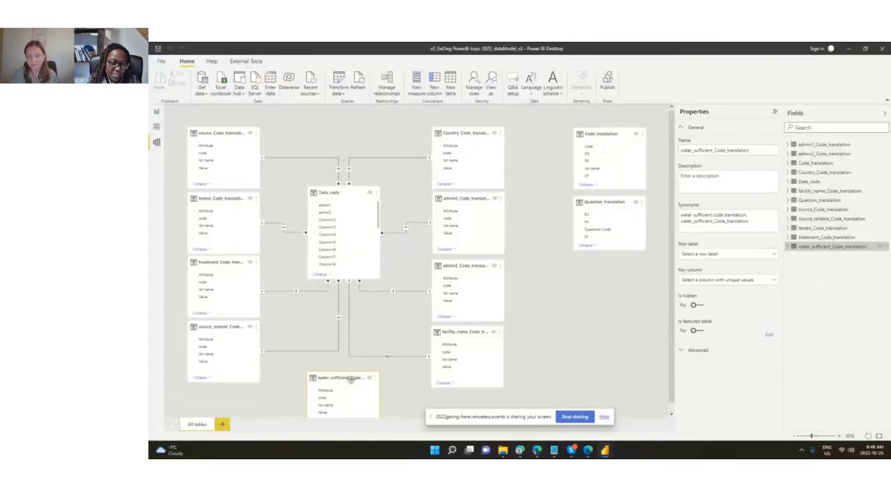
Relate the code field of water_sufficient_Code_translation to water_sufficient in Data_code, and move the translation table slightly closer to Data_code
{"action": "scroll", "coordinate": [337, 371], "scroll_direction": "down", "scroll_amount": 1}
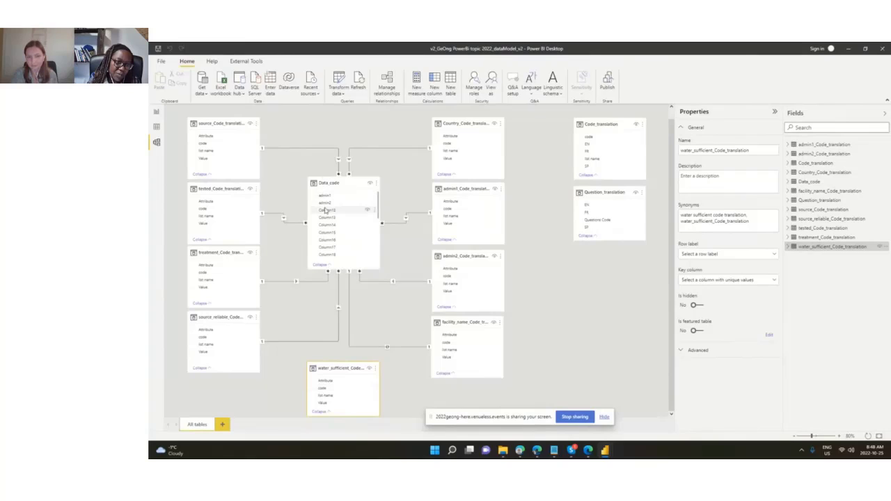
{"action": "scroll", "coordinate": [376, 222], "scroll_direction": "up", "scroll_amount": 1}
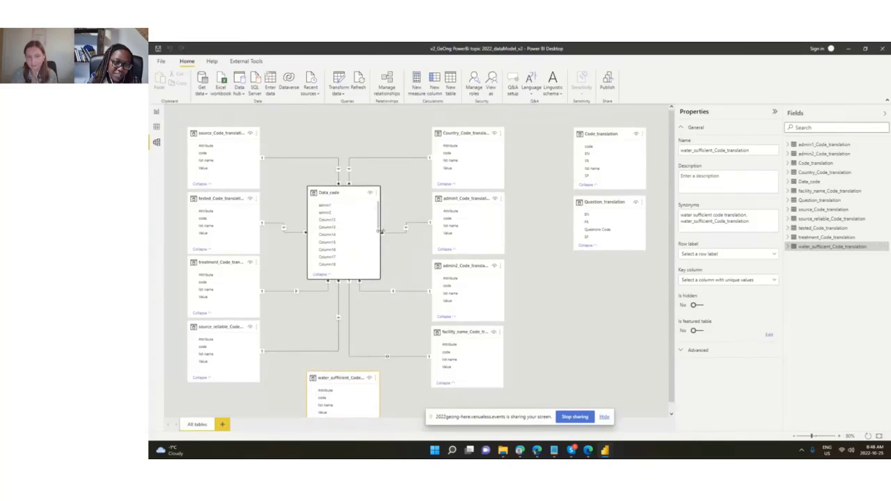
{"action": "left_click_drag", "start_coordinate": [378, 217], "coordinate": [376, 273]}
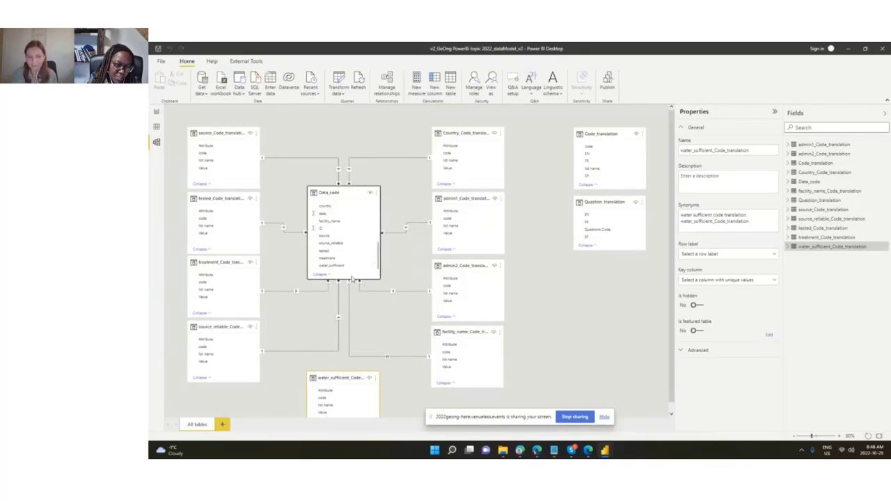
{"action": "left_click_drag", "start_coordinate": [320, 409], "coordinate": [339, 274]}
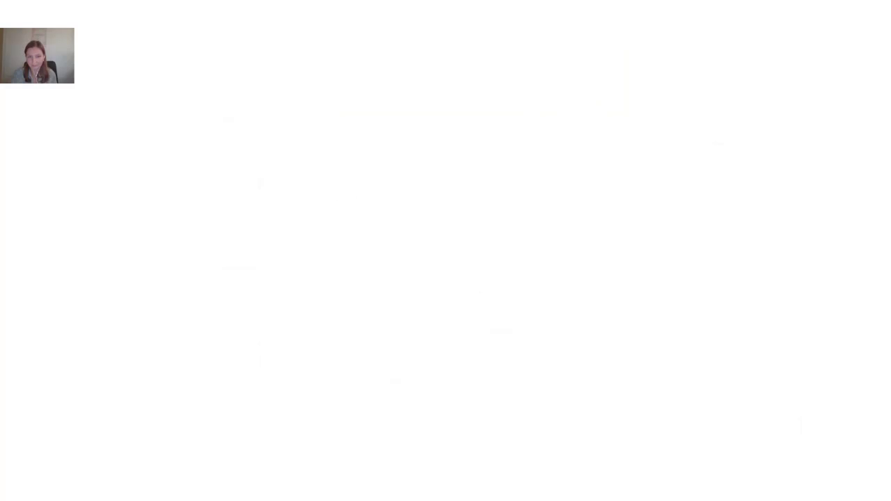
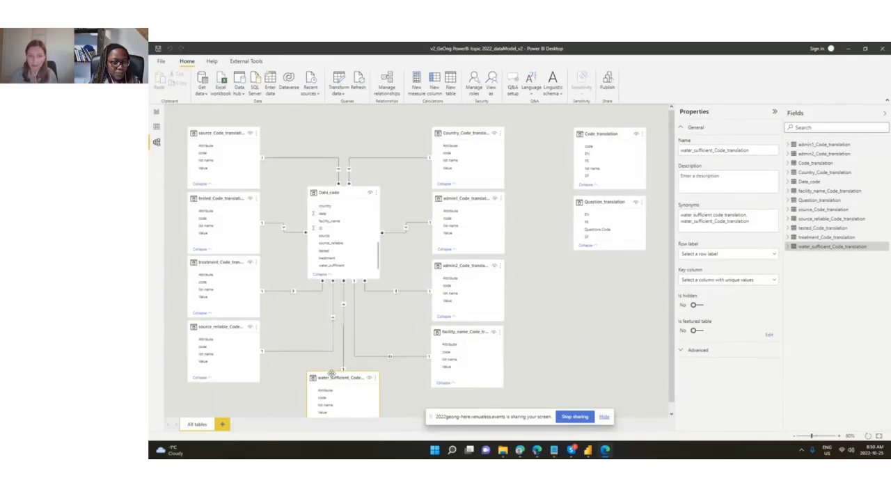
{"action": "left_click_drag", "start_coordinate": [329, 376], "coordinate": [327, 366]}
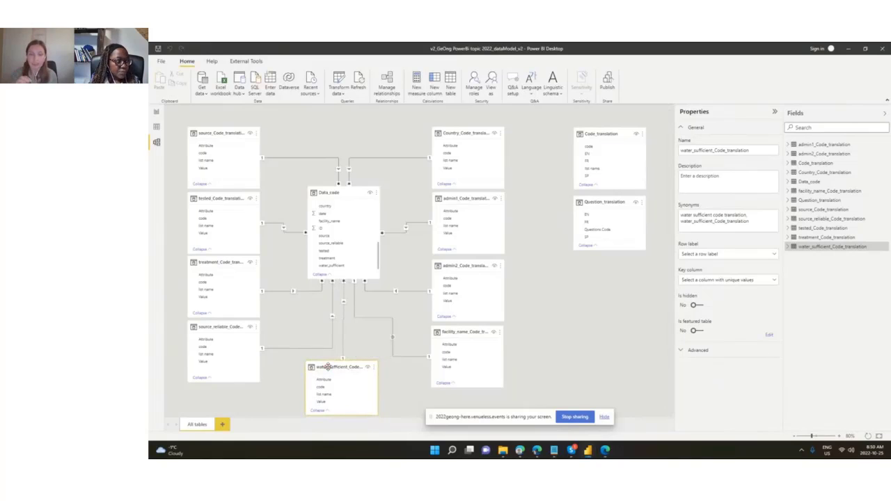
Examine the related columns, cardinality and cross filter direction of the relationship between Data_code and water_sufficient_Code_translation, leaving it unchanged
{"action": "double_click", "coordinate": [343, 324]}
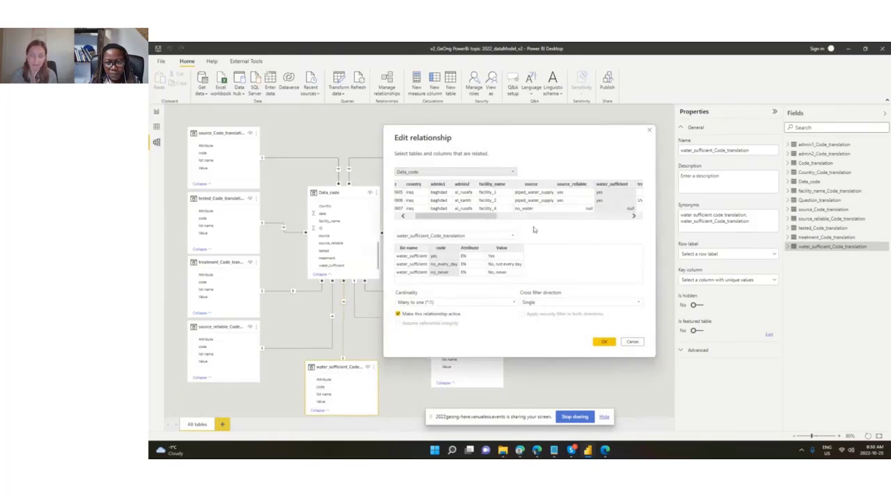
{"action": "left_click_drag", "start_coordinate": [485, 217], "coordinate": [538, 236]}
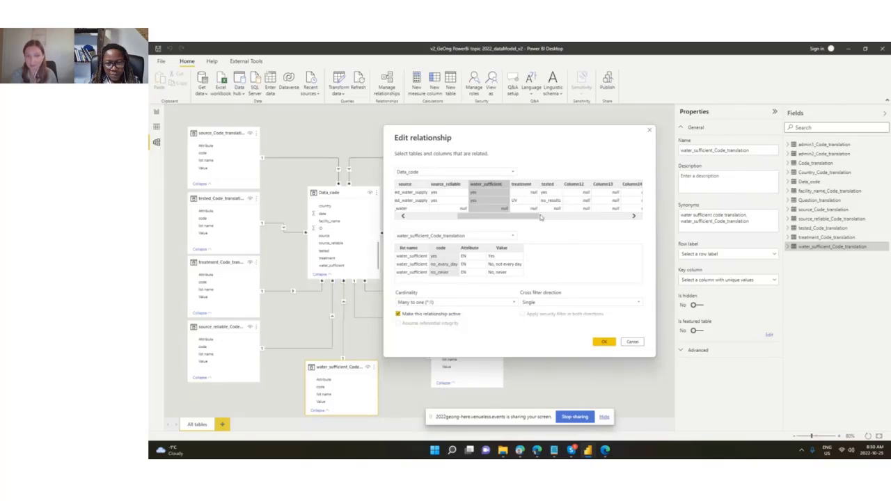
{"action": "left_click_drag", "start_coordinate": [534, 220], "coordinate": [486, 227]}
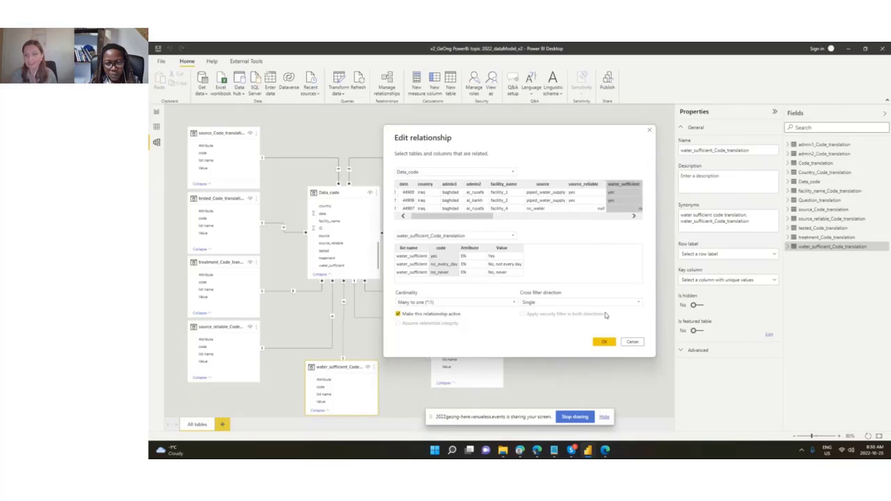
{"action": "left_click", "coordinate": [632, 342]}
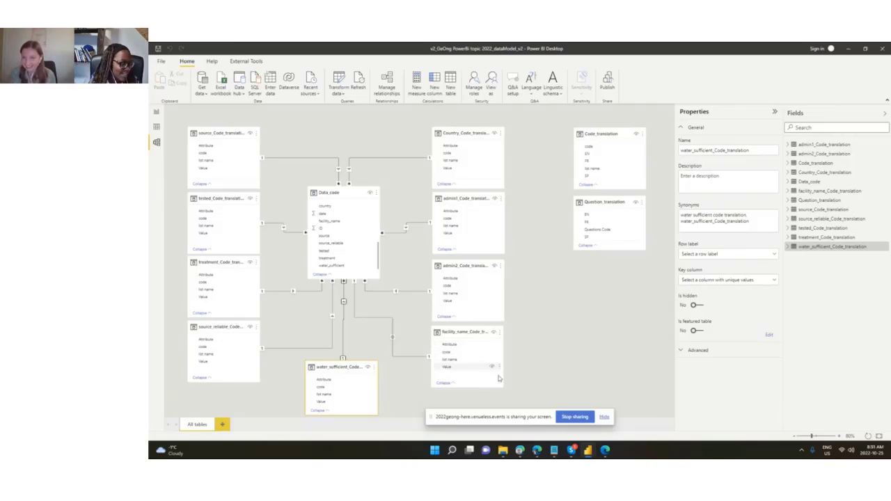
Hide the screen-sharing notification that covers the model diagram
{"action": "mouse_move", "coordinate": [503, 450]}
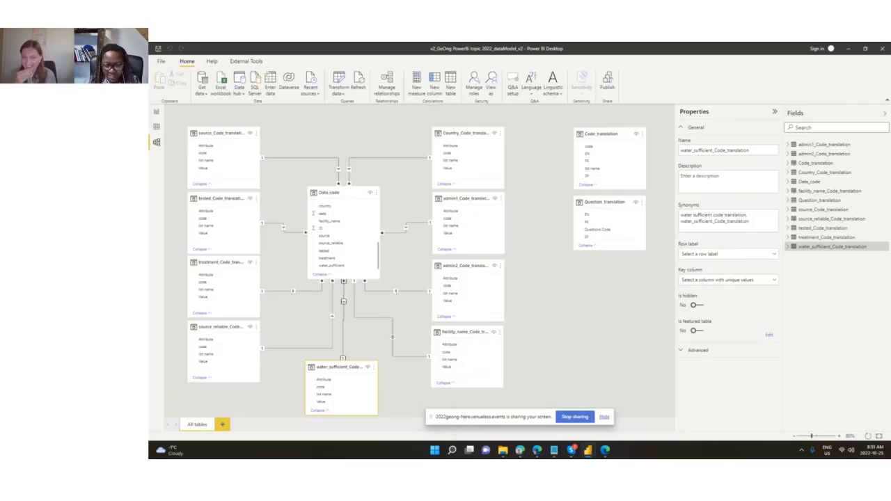
{"action": "mouse_move", "coordinate": [588, 452]}
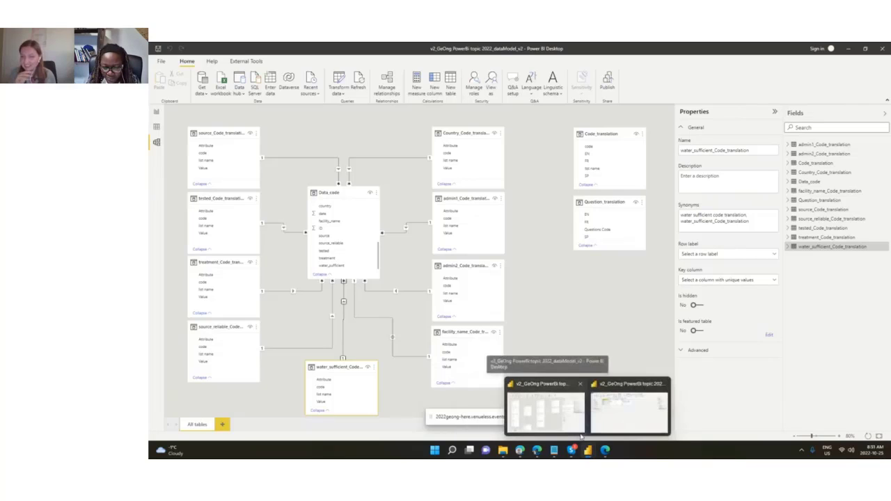
{"action": "left_click", "coordinate": [616, 420]}
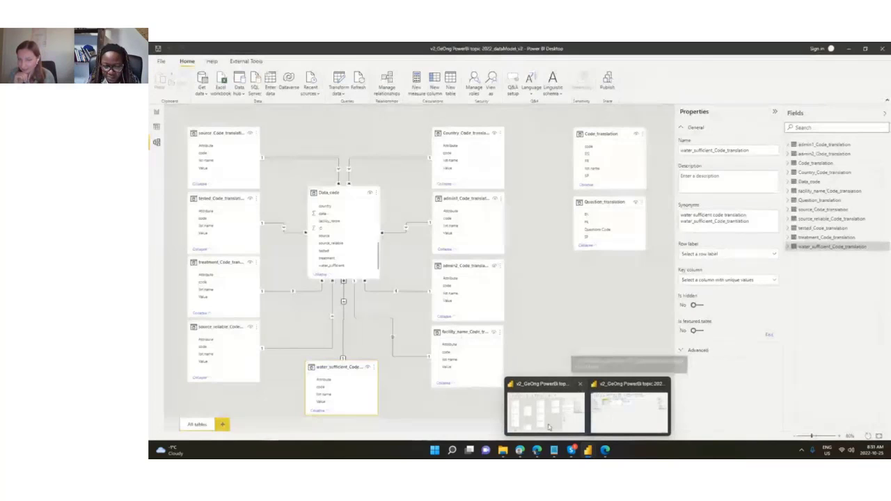
{"action": "left_click", "coordinate": [561, 385]}
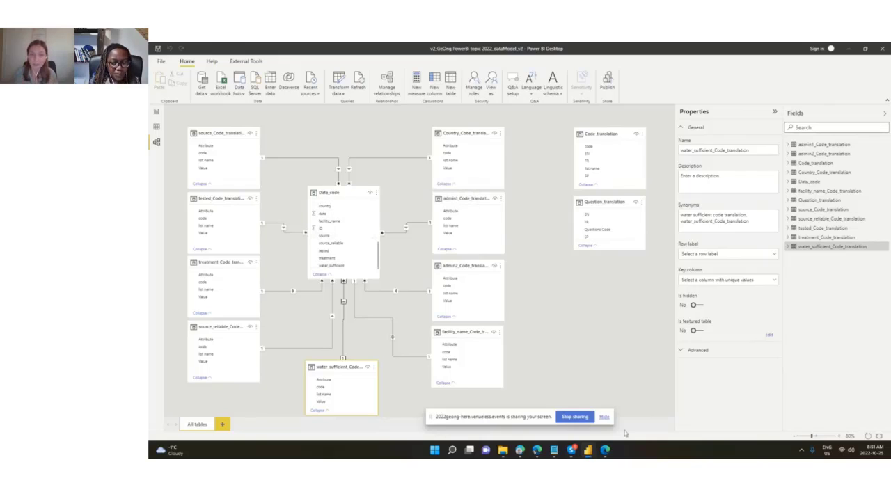
{"action": "left_click", "coordinate": [604, 417]}
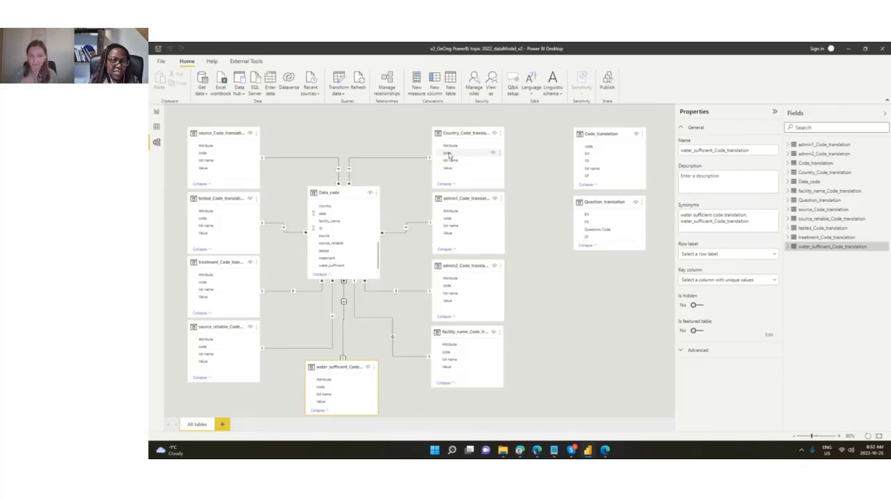
Examine the relationship settings between Data_code and Country_Code_translation, leaving them unchanged
{"action": "double_click", "coordinate": [362, 160]}
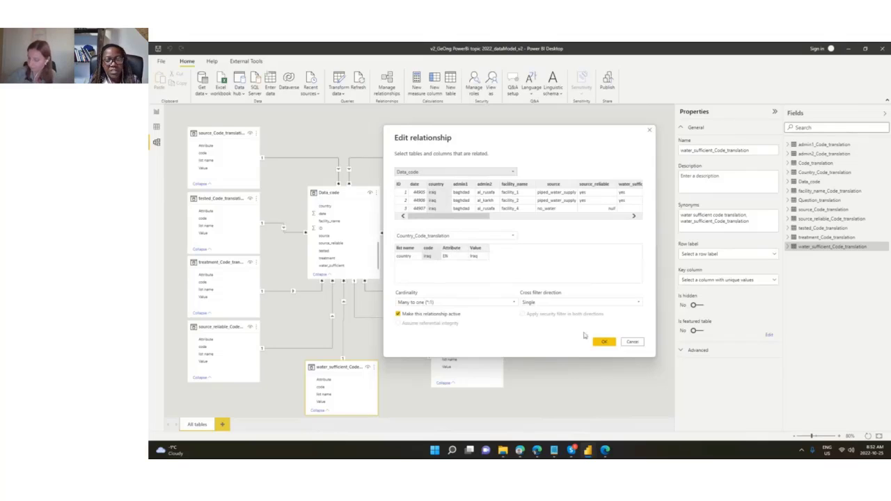
{"action": "left_click", "coordinate": [632, 342]}
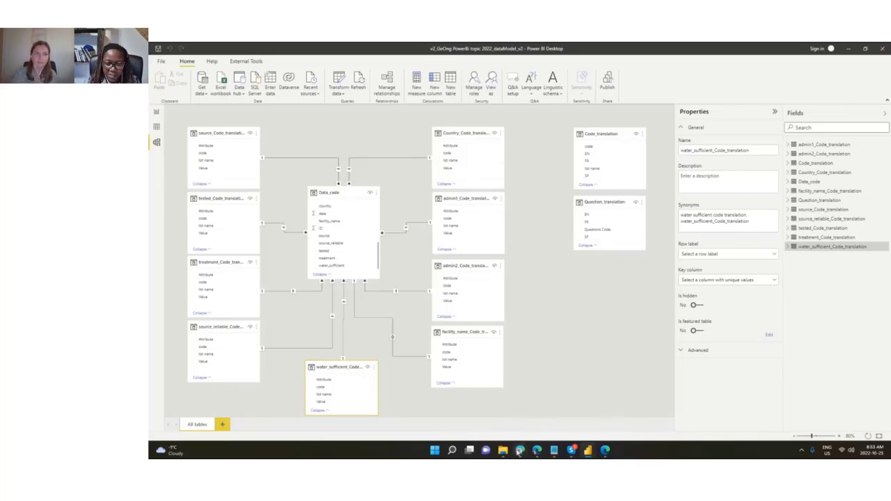
Switch to the GeOng_2022_PowerBi presentation and show the slide "Adding visual elements for multilanguage dashboard"
{"action": "mouse_move", "coordinate": [519, 450]}
{"action": "left_click", "coordinate": [491, 417]}
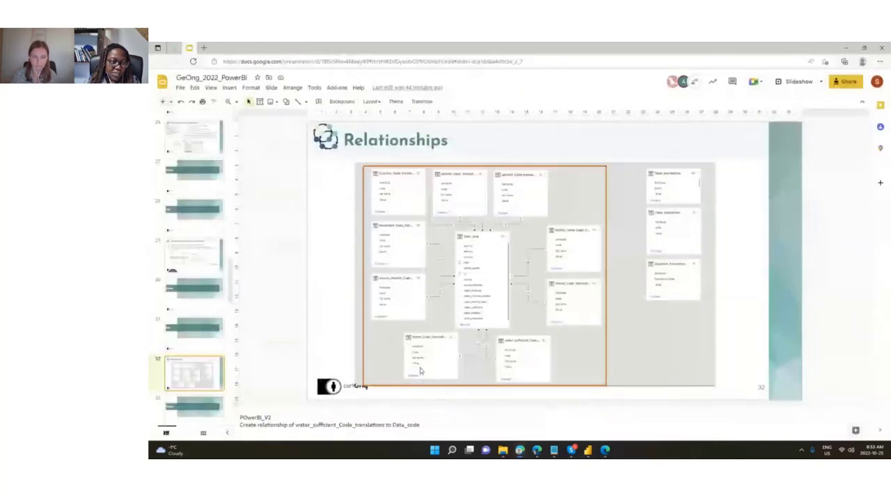
{"action": "scroll", "coordinate": [218, 320], "scroll_direction": "down", "scroll_amount": 3}
{"action": "scroll", "coordinate": [218, 319], "scroll_direction": "down", "scroll_amount": 3}
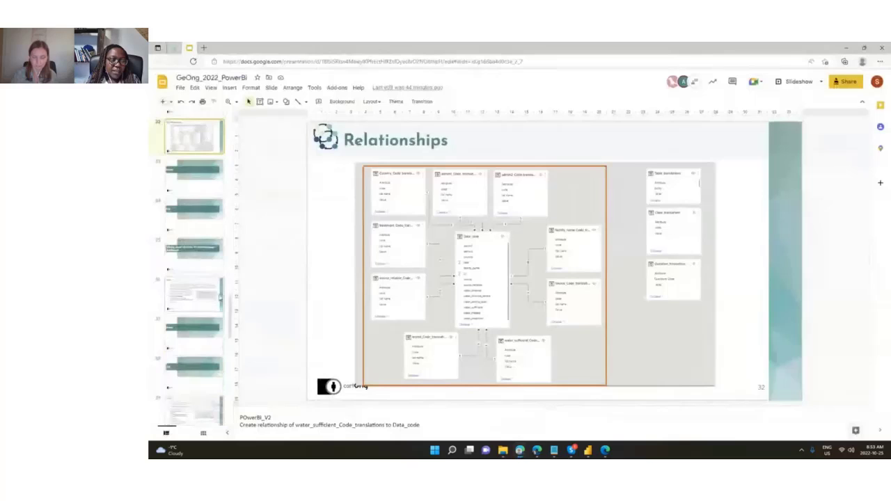
{"action": "left_click", "coordinate": [208, 257]}
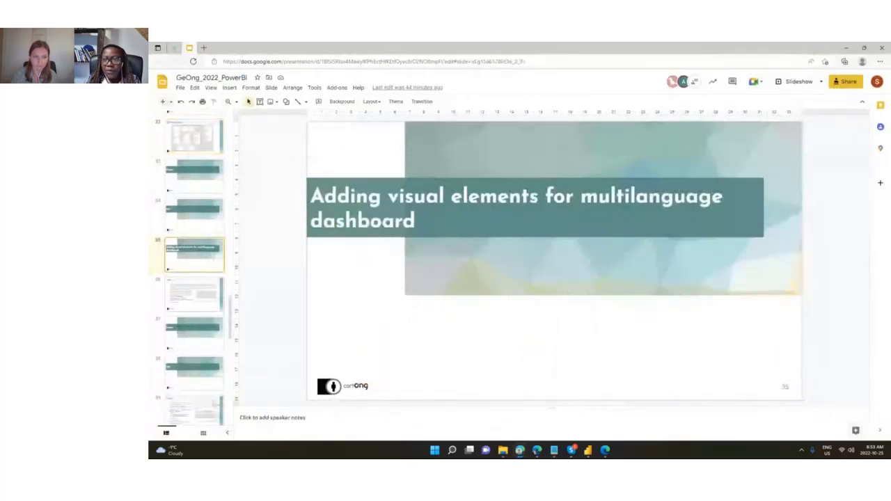
Present the slides full screen and advance to the "Title" slide
{"action": "left_click", "coordinate": [794, 85]}
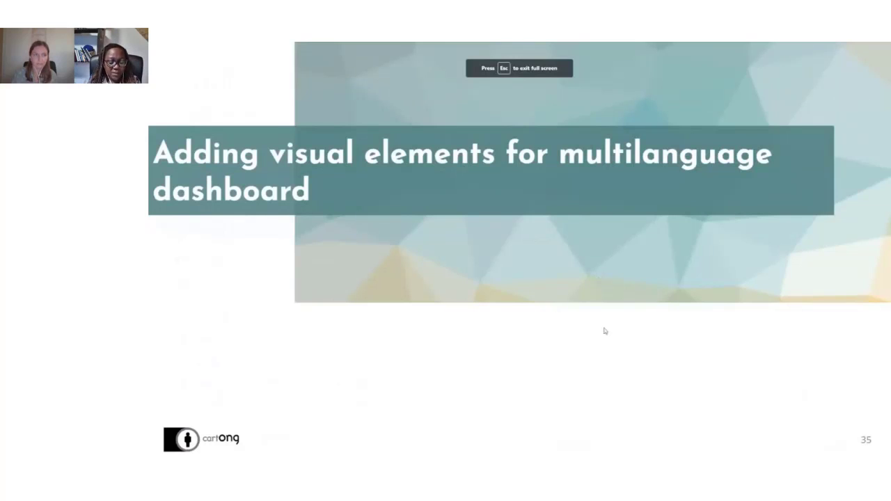
{"action": "key", "text": "Right"}
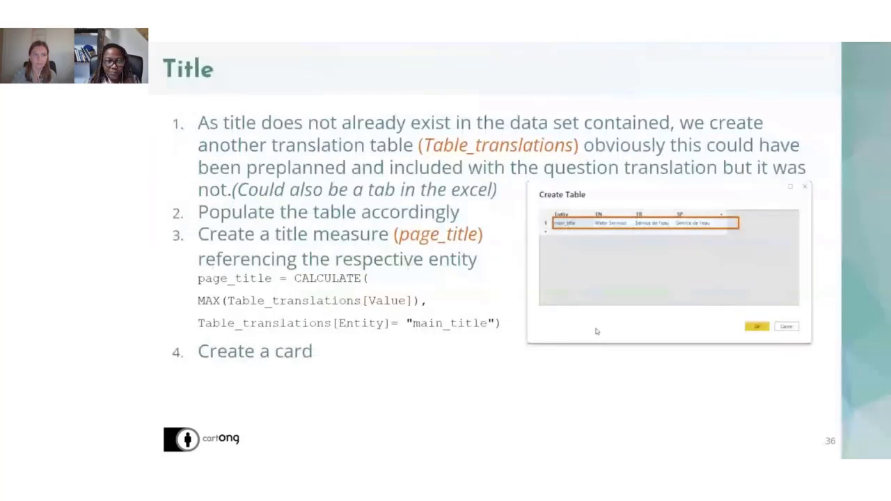
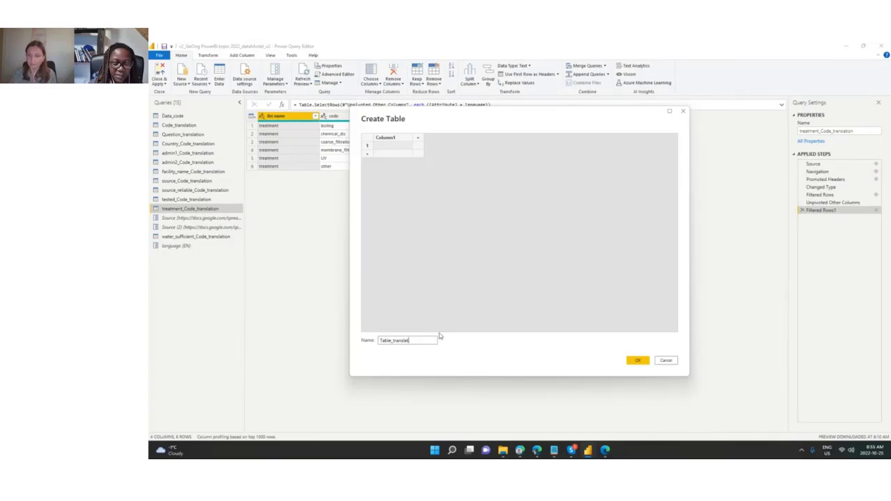
Name the new manually entered table Table_translation and rename its first column to Entity
{"action": "type", "text": "ion"}
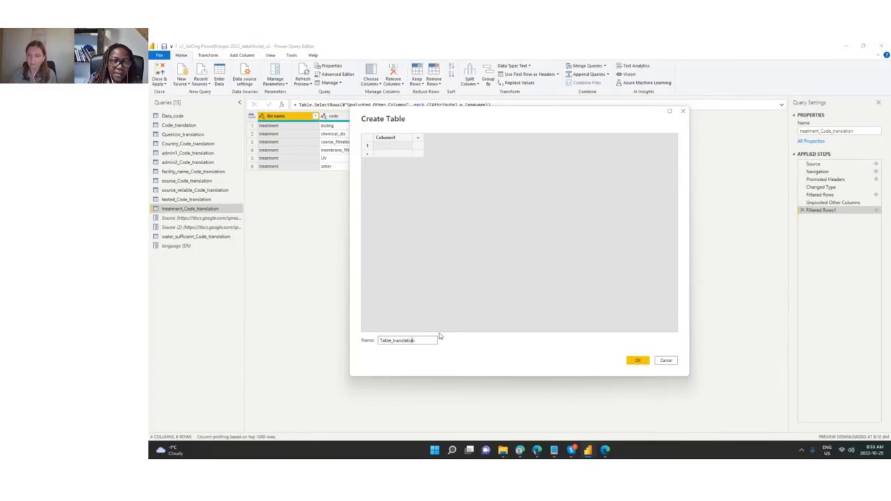
{"action": "double_click", "coordinate": [391, 139]}
{"action": "type", "text": "l"}
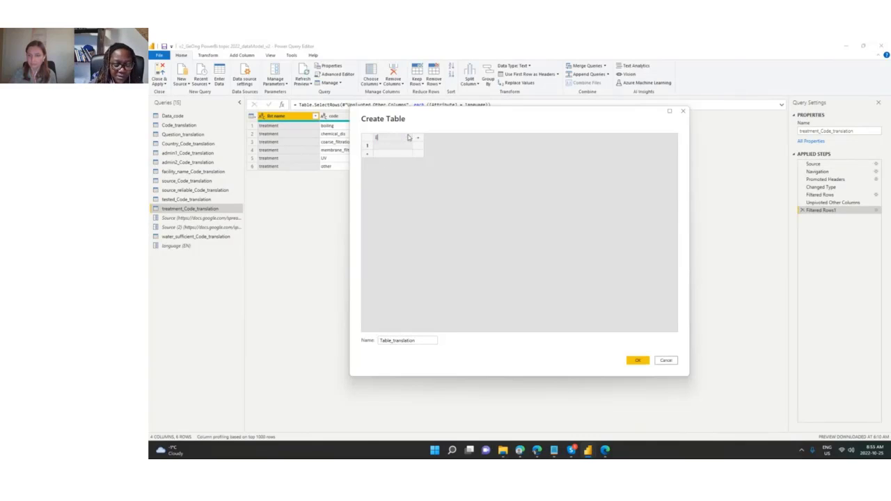
{"action": "type", "text": "ngity"}
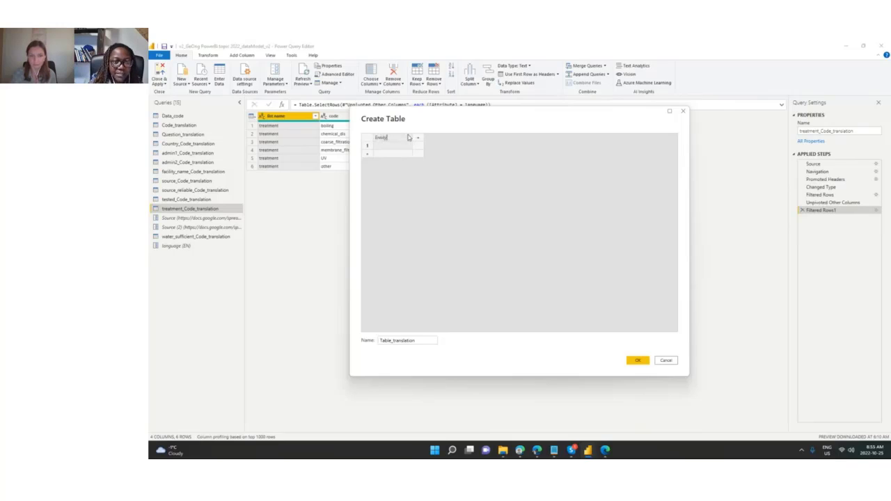
Add three language columns named EN, FR and SP after the Entity column
{"action": "left_click", "coordinate": [417, 138]}
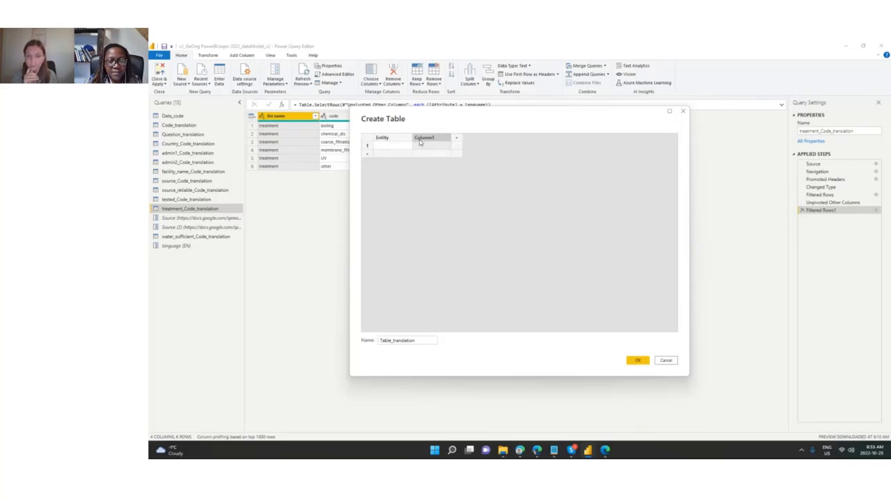
{"action": "double_click", "coordinate": [425, 141]}
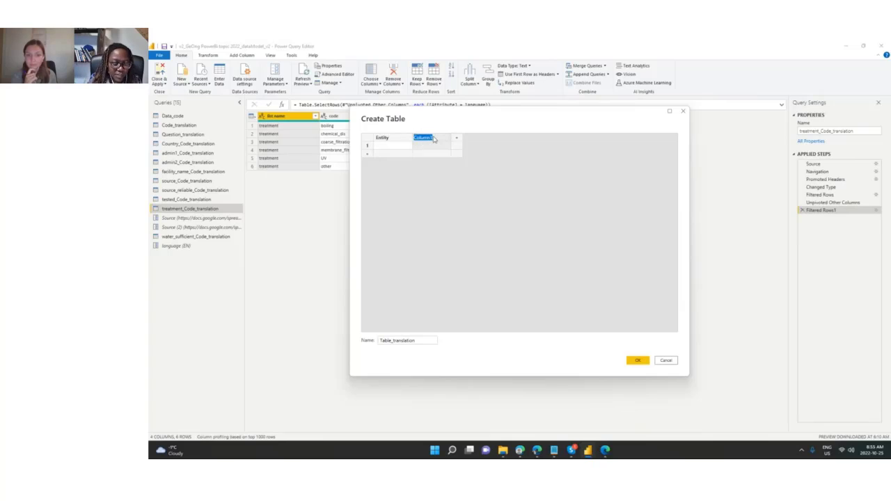
{"action": "type", "text": "EN"}
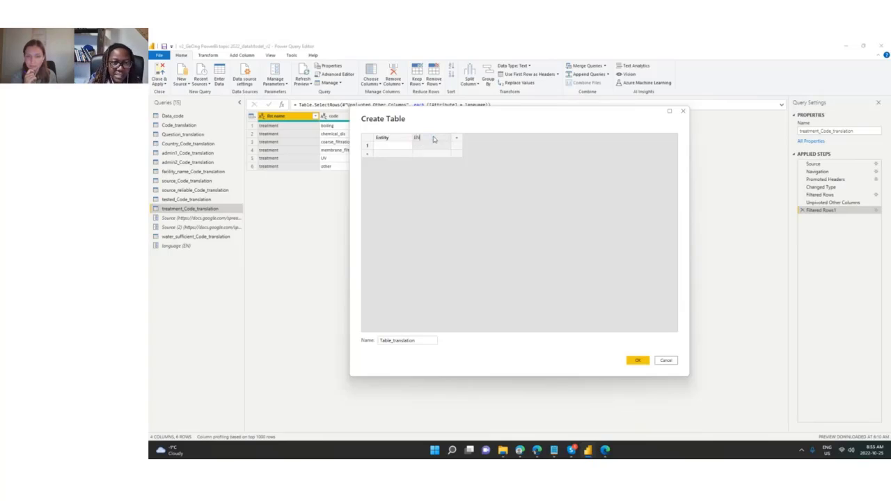
{"action": "left_click", "coordinate": [457, 140]}
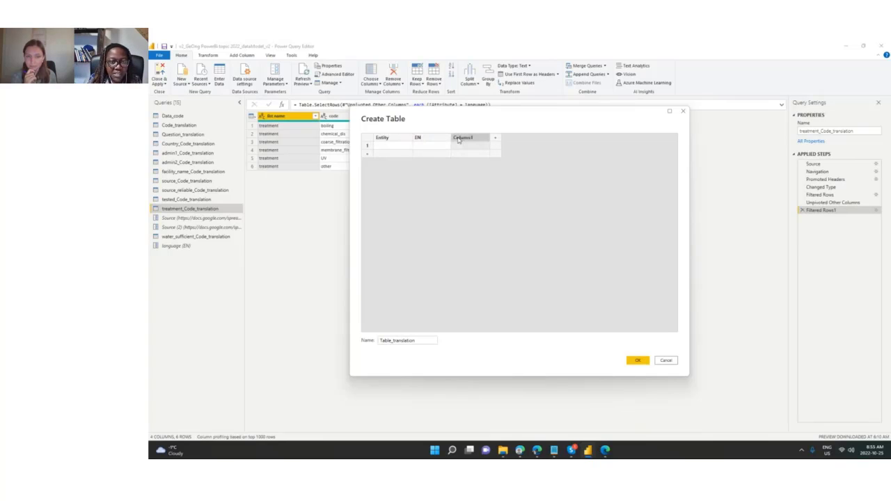
{"action": "type", "text": "FR"}
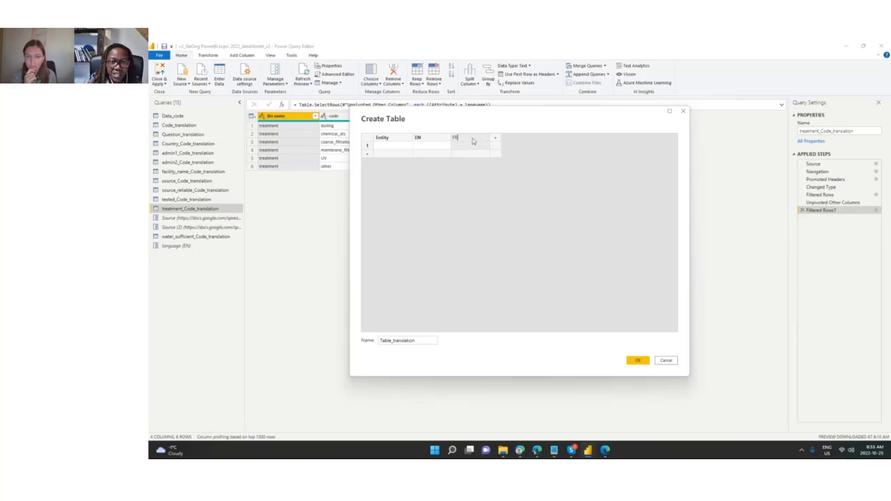
{"action": "left_click", "coordinate": [496, 140]}
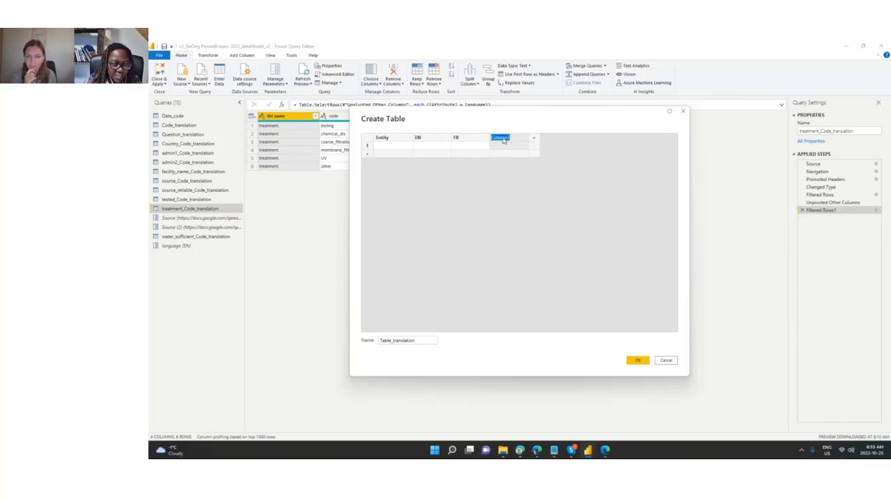
{"action": "type", "text": "SP"}
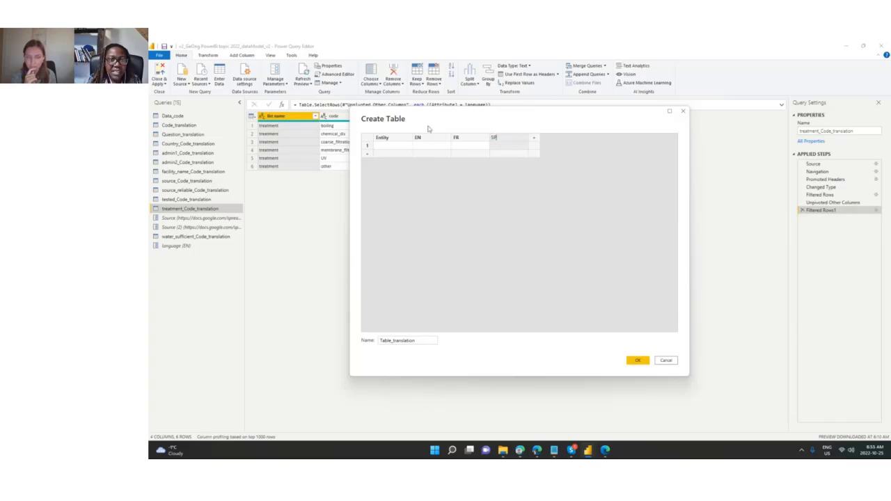
Fill the first row with sub_title as the Entity and Charts as the EN value
{"action": "left_click", "coordinate": [394, 147]}
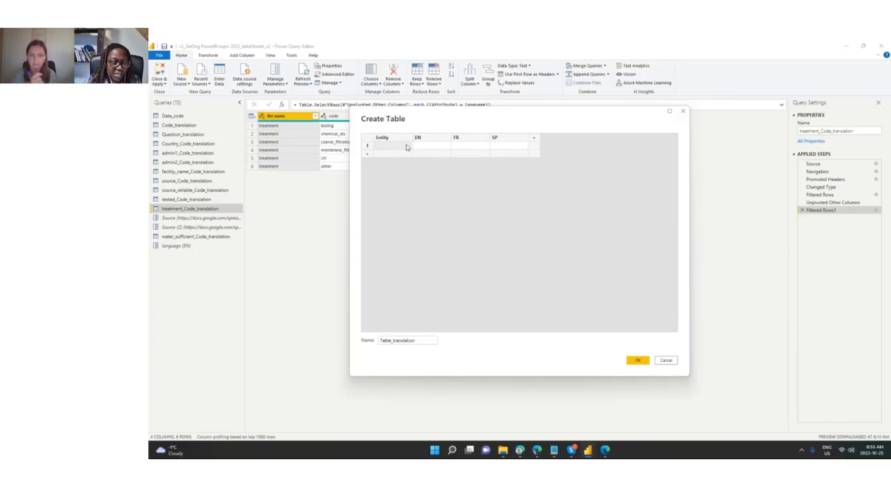
{"action": "type", "text": "aub"}
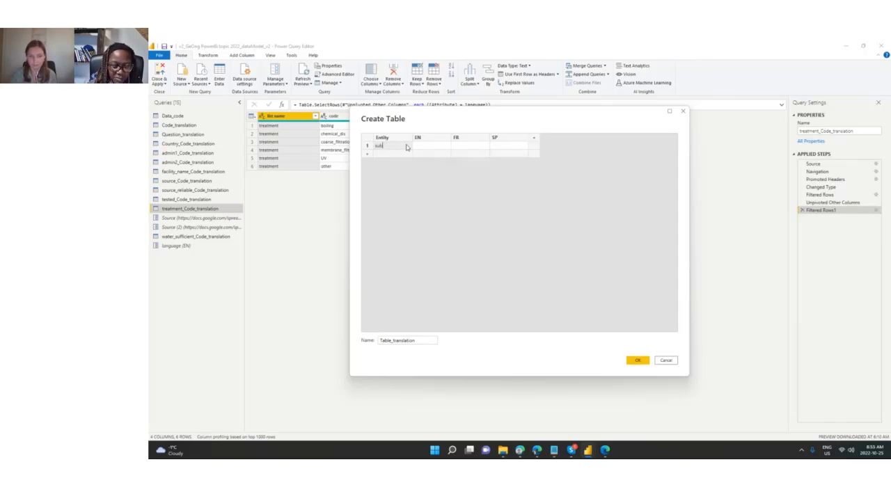
{"action": "type", "text": "_title"}
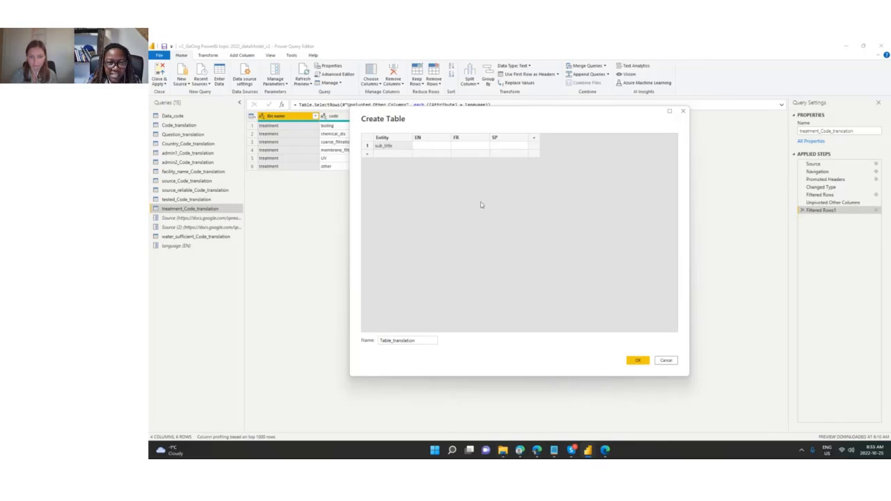
{"action": "left_click", "coordinate": [436, 149]}
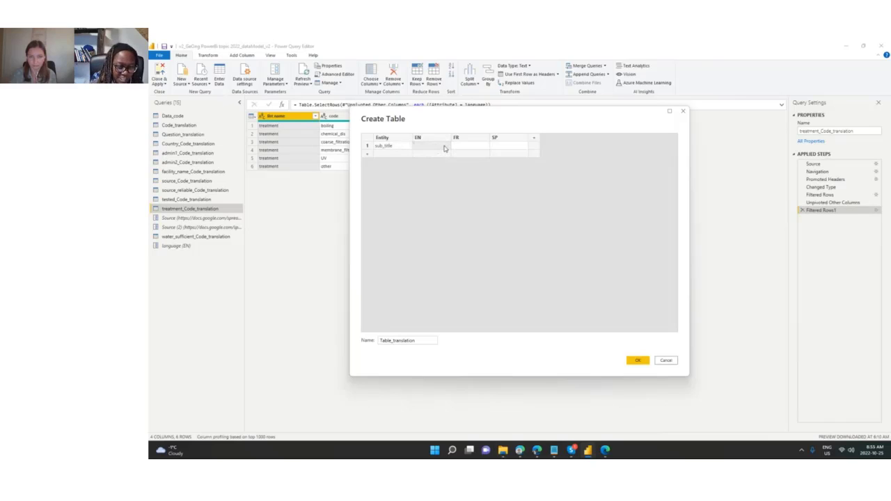
{"action": "type", "text": "Charts"}
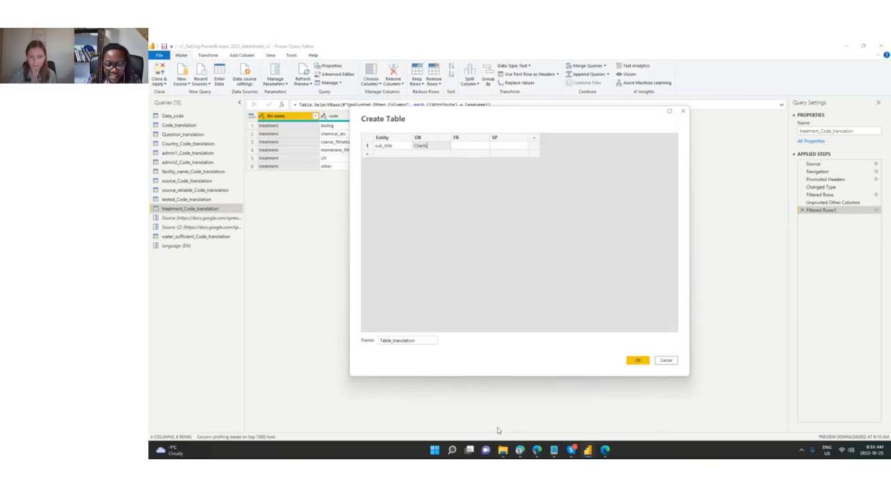
Copy the French title "Graphiques" from the Notes text file into the FR cell of the sub_title row
{"action": "left_click", "coordinate": [502, 451]}
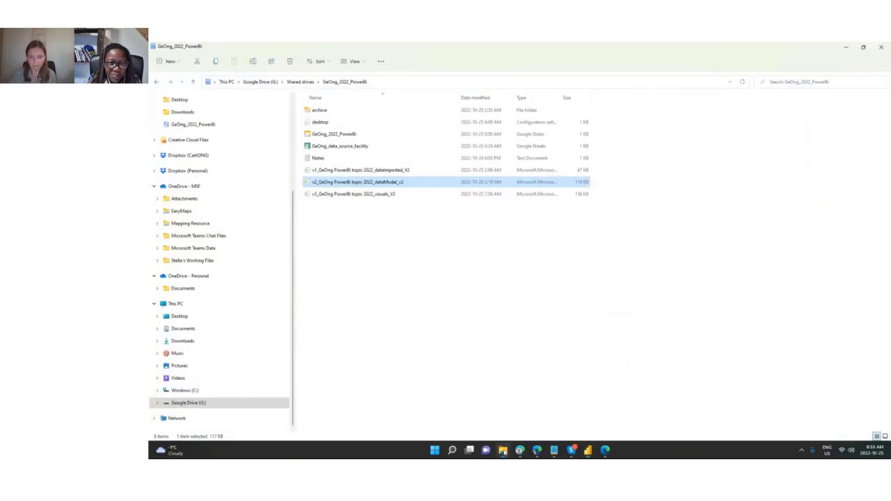
{"action": "double_click", "coordinate": [342, 157]}
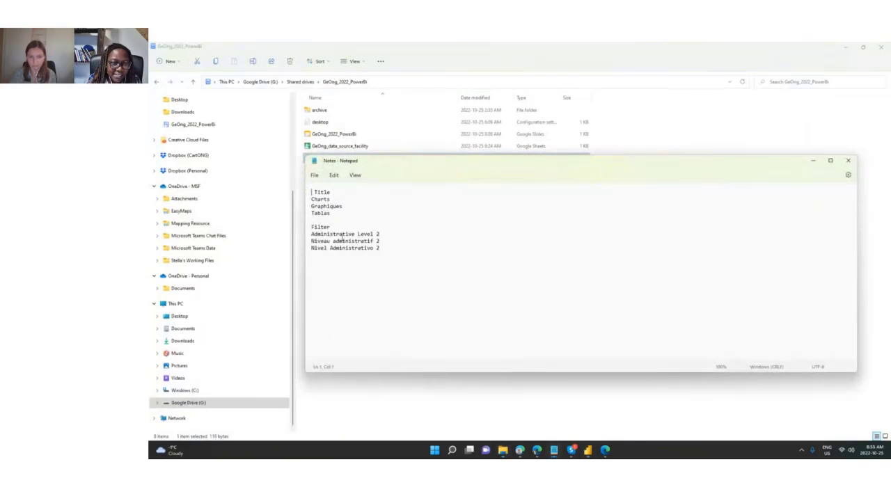
{"action": "left_click_drag", "start_coordinate": [342, 207], "coordinate": [317, 207]}
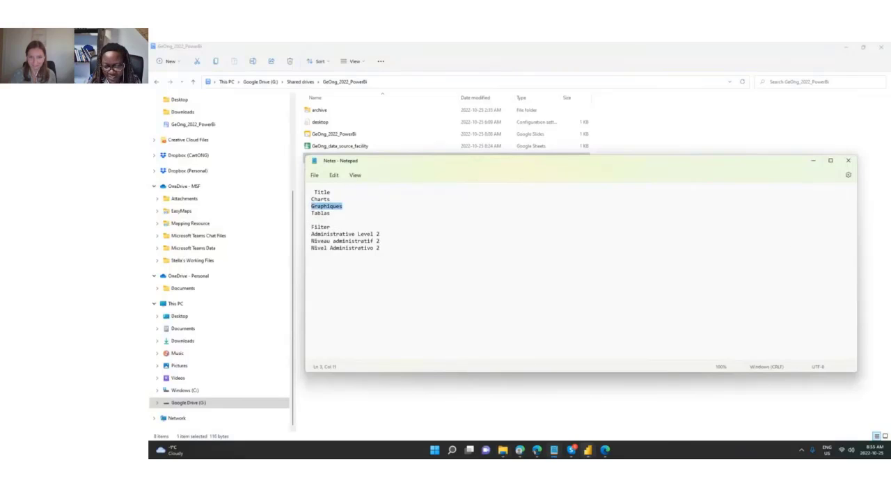
{"action": "mouse_move", "coordinate": [588, 453]}
{"action": "left_click", "coordinate": [626, 415]}
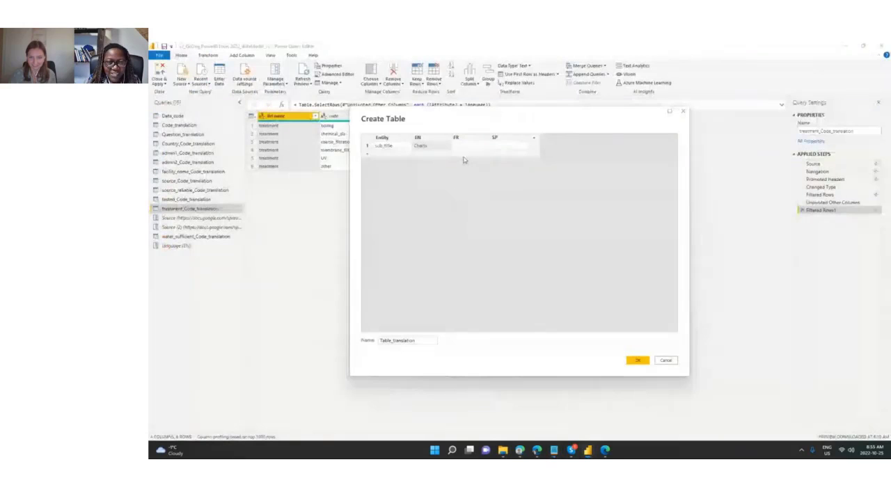
{"action": "type", "text": "Graphiques"}
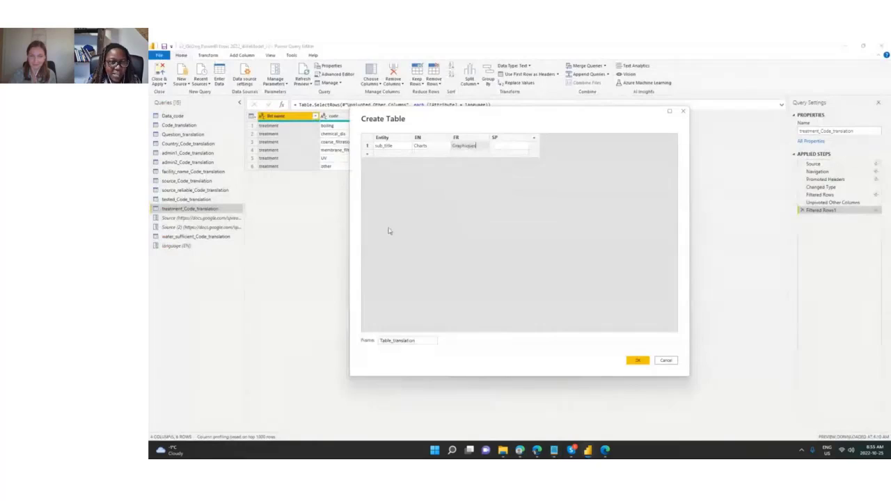
Copy the Spanish title "Tablas" from the Notes file into the SP cell and create the table
{"action": "mouse_move", "coordinate": [520, 450]}
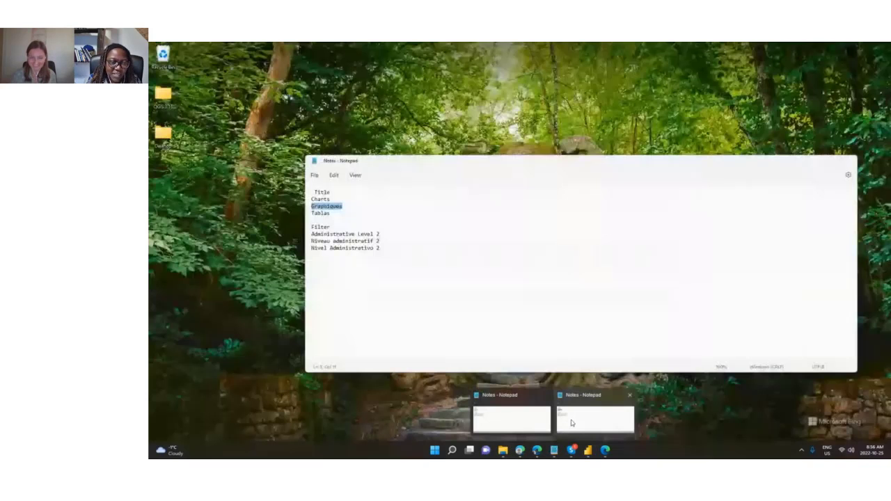
{"action": "left_click", "coordinate": [572, 422]}
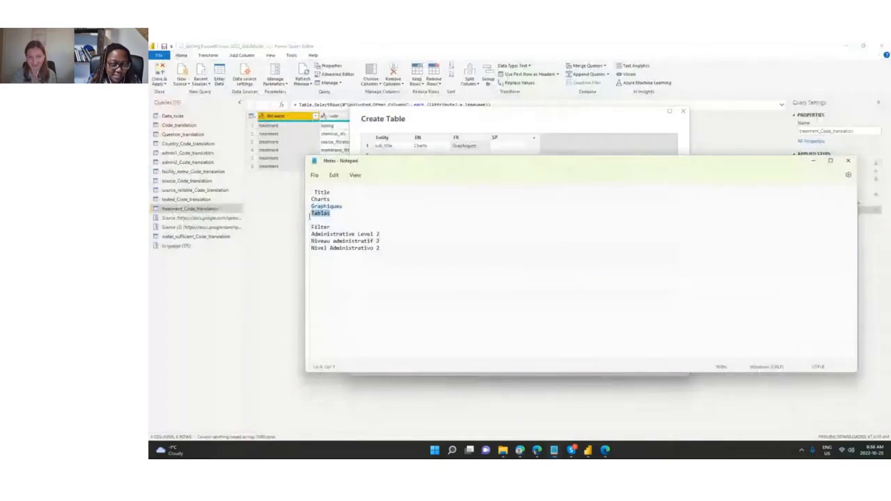
{"action": "double_click", "coordinate": [306, 213]}
{"action": "key", "text": "ctrl+c"}
{"action": "left_click", "coordinate": [508, 148]}
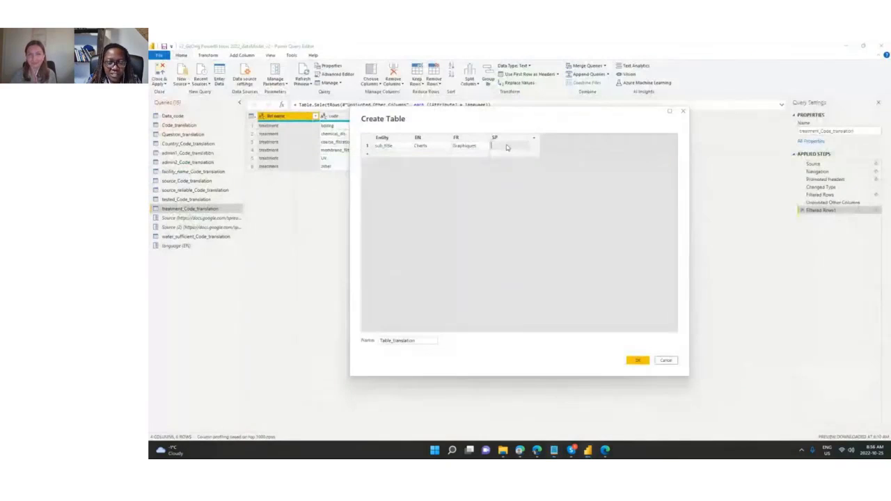
{"action": "key", "text": "ctrl+v"}
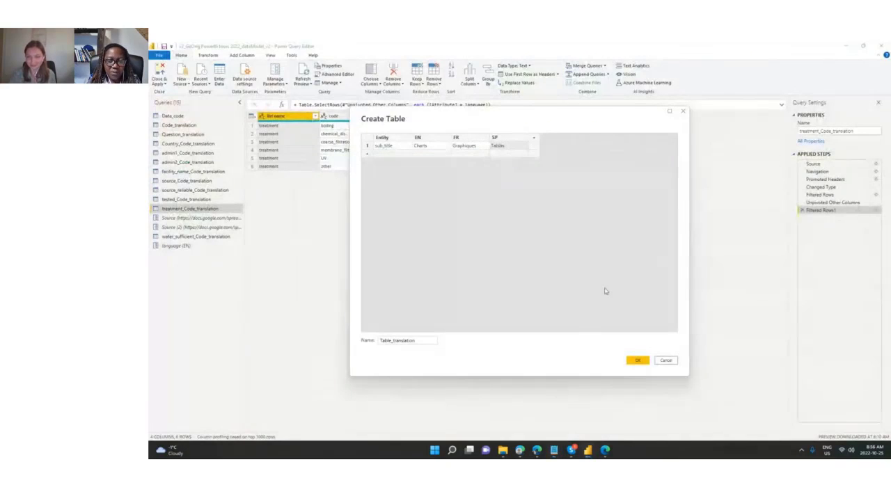
{"action": "left_click", "coordinate": [638, 363]}
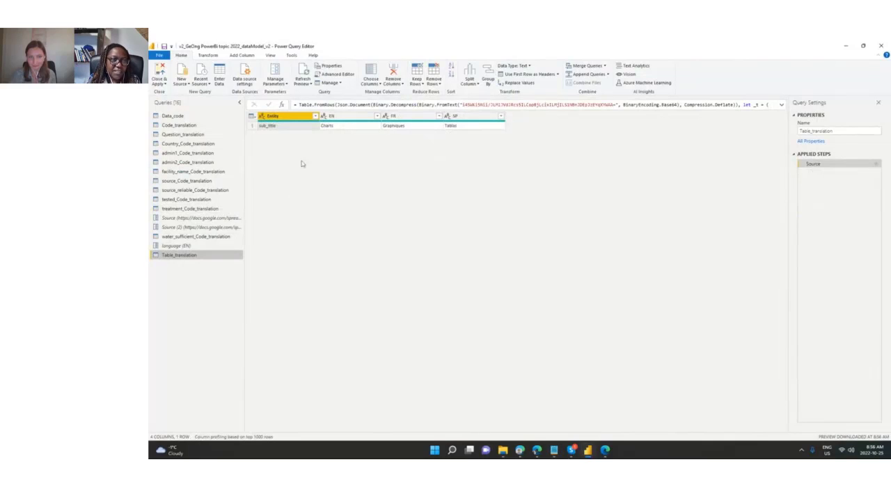
Unpivot all columns of Table_translation except Entity, and filter the Attribute column to EN only
{"action": "right_click", "coordinate": [293, 120]}
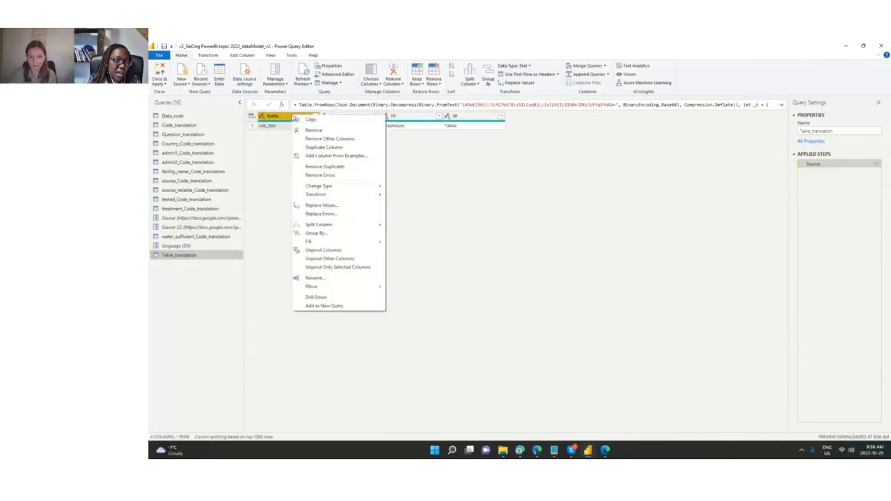
{"action": "left_click", "coordinate": [333, 260]}
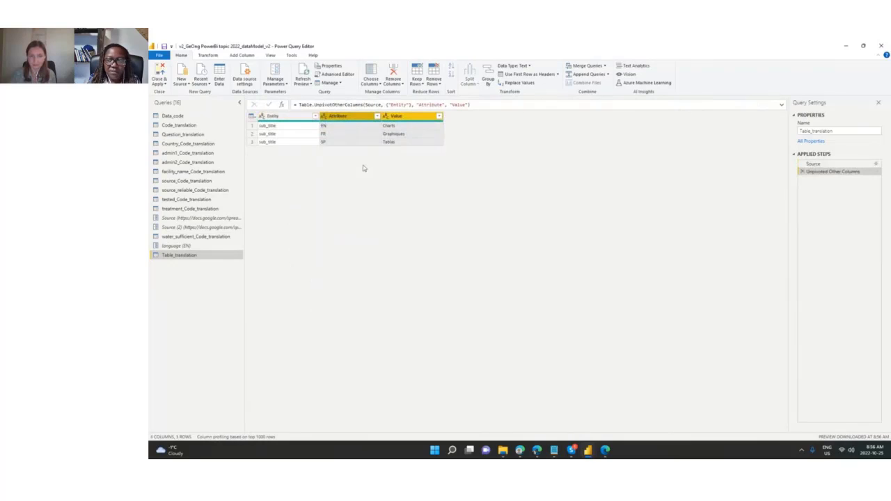
{"action": "left_click", "coordinate": [376, 116]}
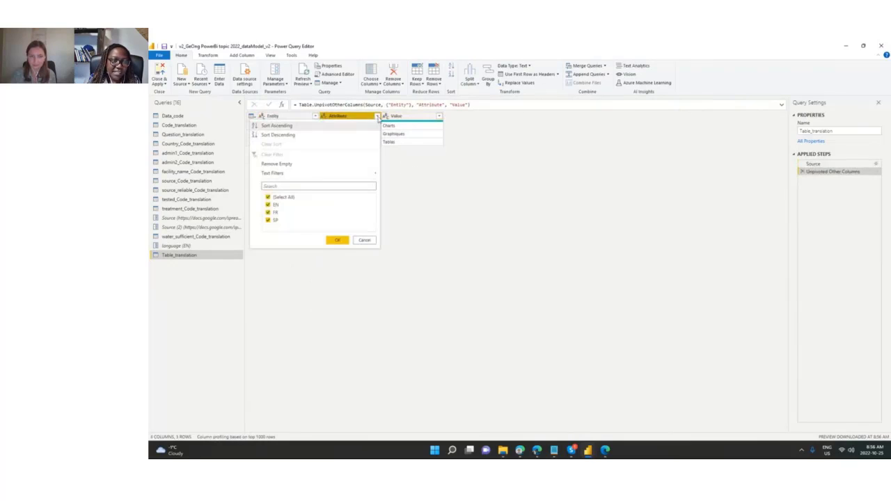
{"action": "left_click", "coordinate": [269, 197]}
{"action": "left_click", "coordinate": [269, 206]}
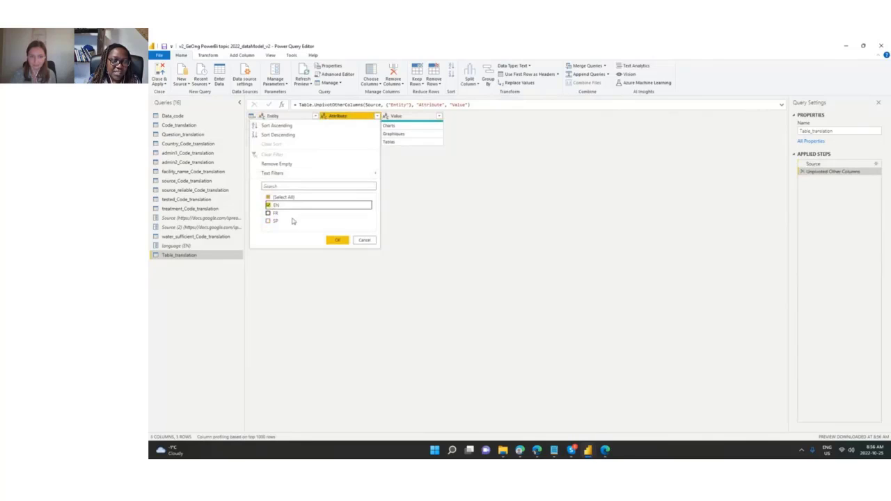
{"action": "left_click", "coordinate": [337, 240]}
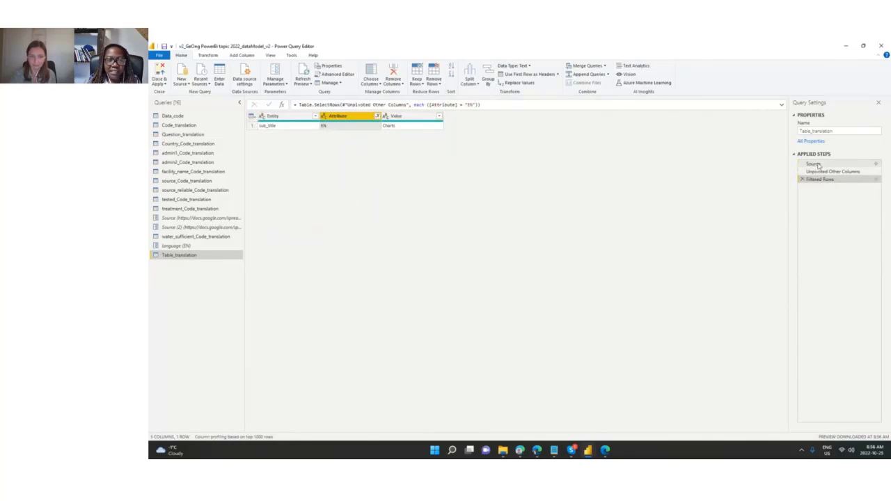
Filter the Attribute column of Table_translation to rows equal to the language parameter
{"action": "left_click", "coordinate": [474, 104]}
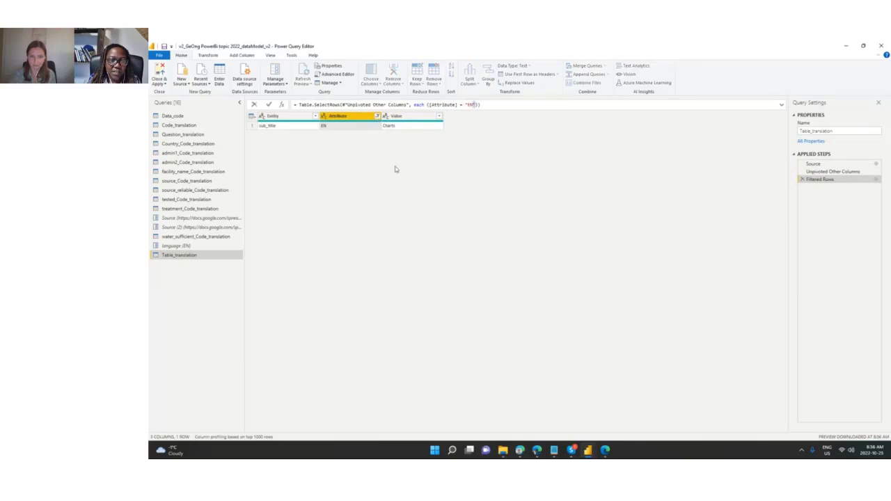
{"action": "left_click", "coordinate": [377, 117]}
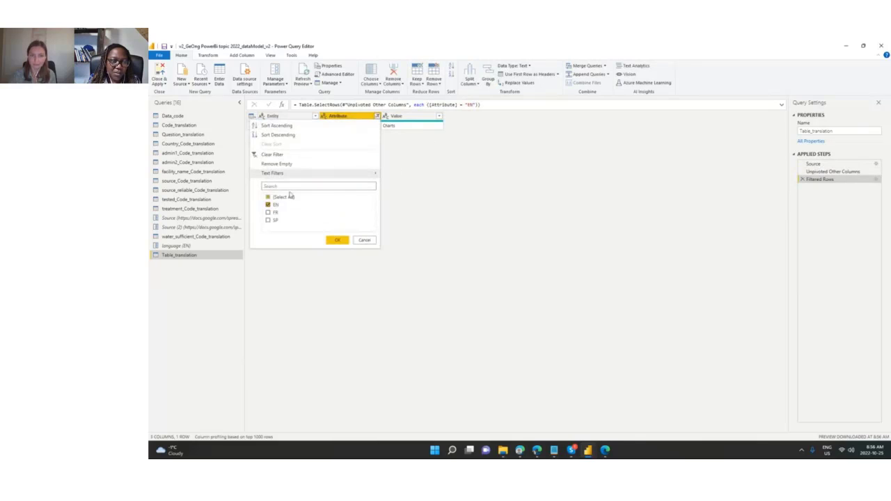
{"action": "mouse_move", "coordinate": [333, 174]}
{"action": "left_click", "coordinate": [413, 178]}
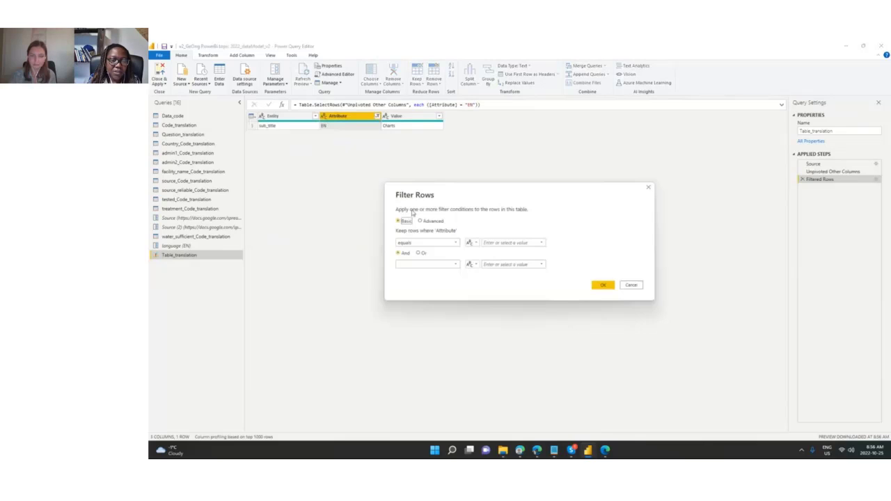
{"action": "left_click", "coordinate": [473, 242]}
{"action": "left_click", "coordinate": [473, 260]}
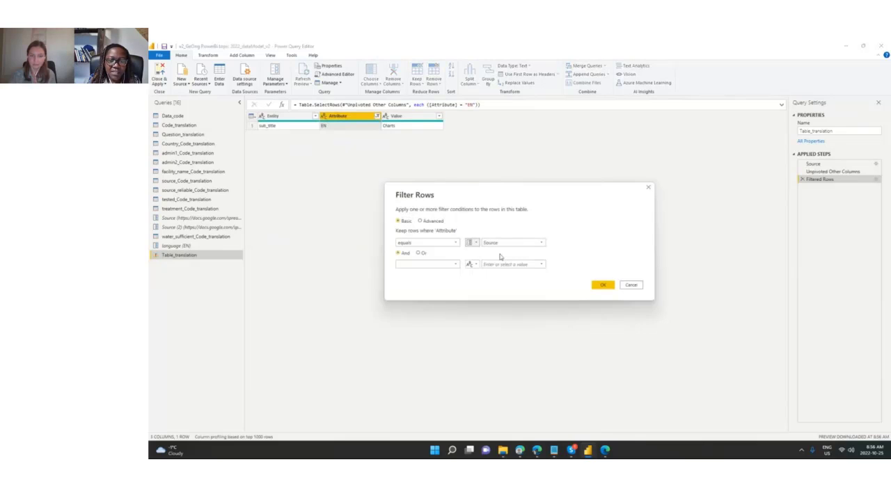
{"action": "left_click", "coordinate": [529, 243]}
{"action": "left_click", "coordinate": [510, 267]}
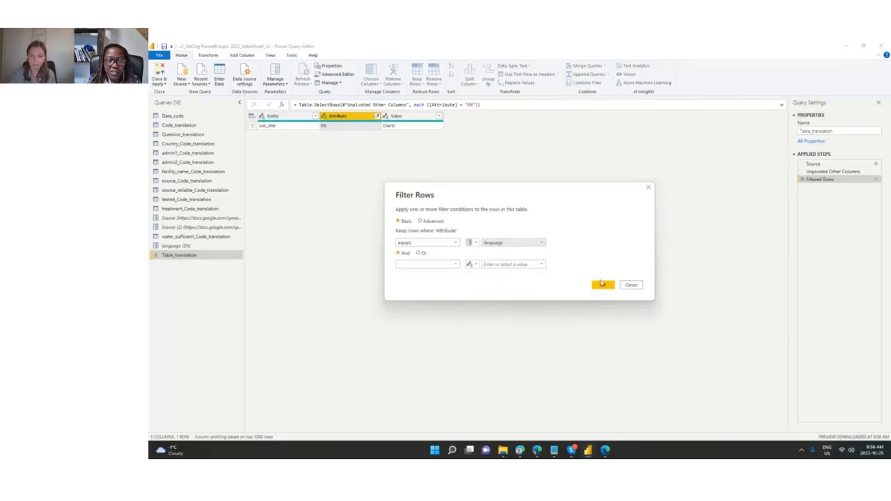
{"action": "left_click", "coordinate": [603, 285]}
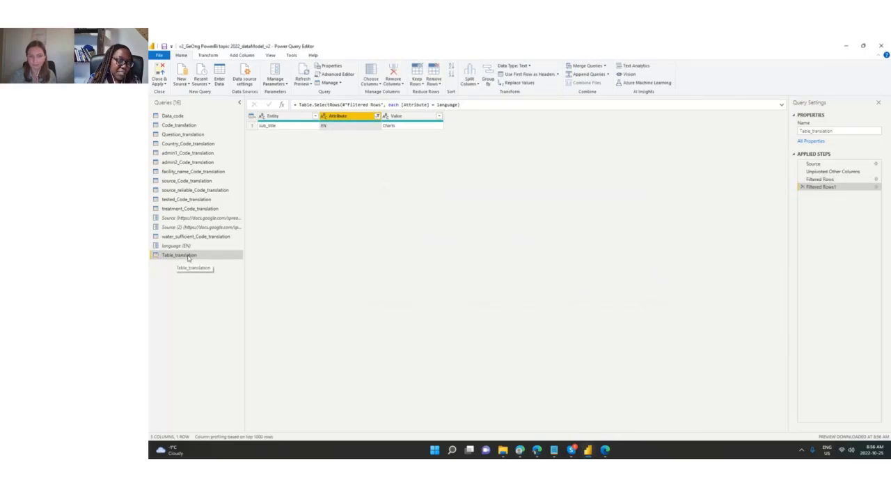
Apply the pending query changes without closing the editor, and switch to the Report view in Power BI Desktop
{"action": "left_click", "coordinate": [197, 134]}
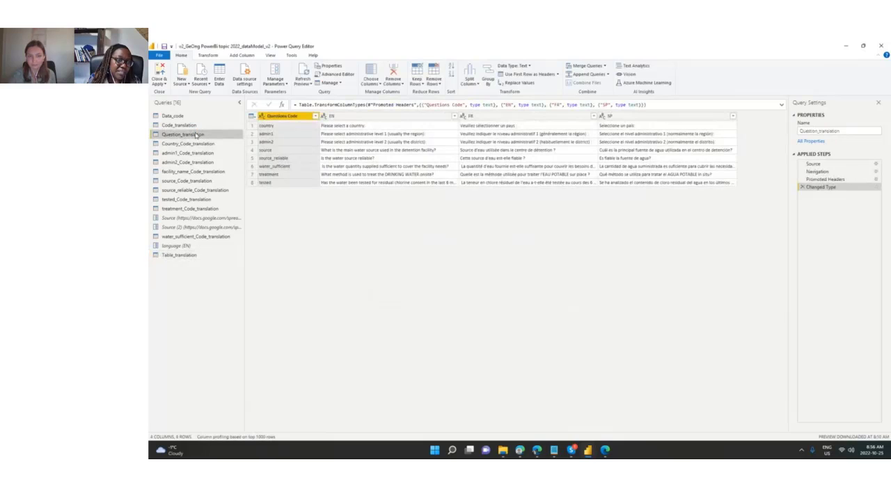
{"action": "left_click", "coordinate": [190, 257]}
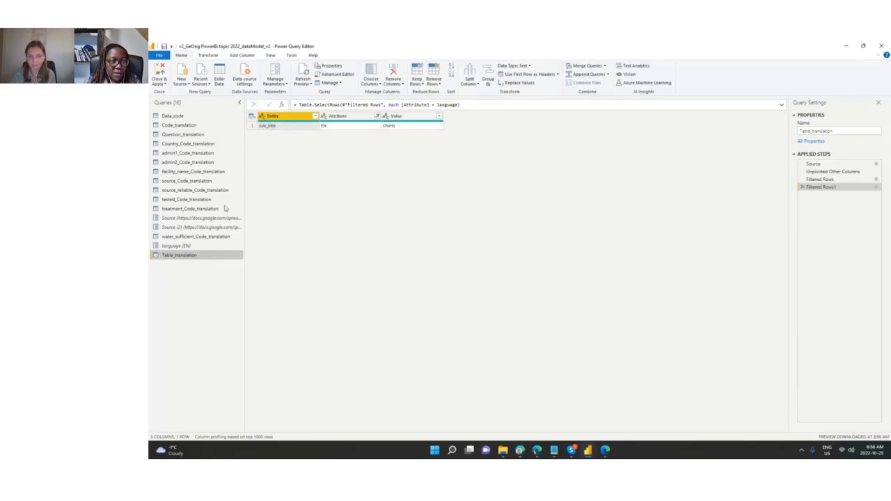
{"action": "left_click", "coordinate": [164, 83]}
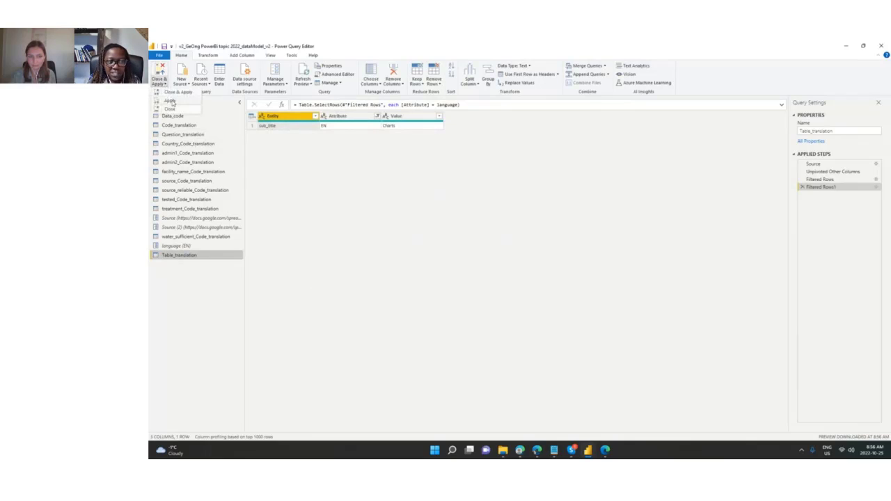
{"action": "left_click", "coordinate": [170, 100]}
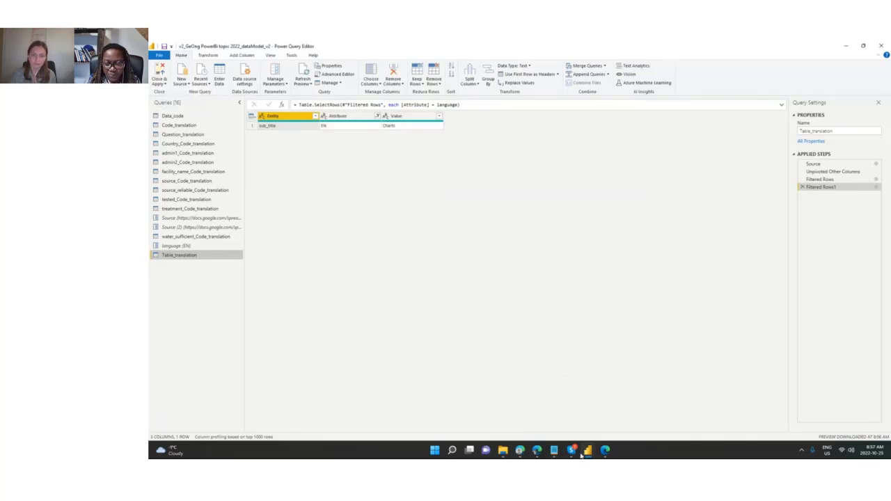
{"action": "mouse_move", "coordinate": [587, 451]}
{"action": "left_click", "coordinate": [633, 409]}
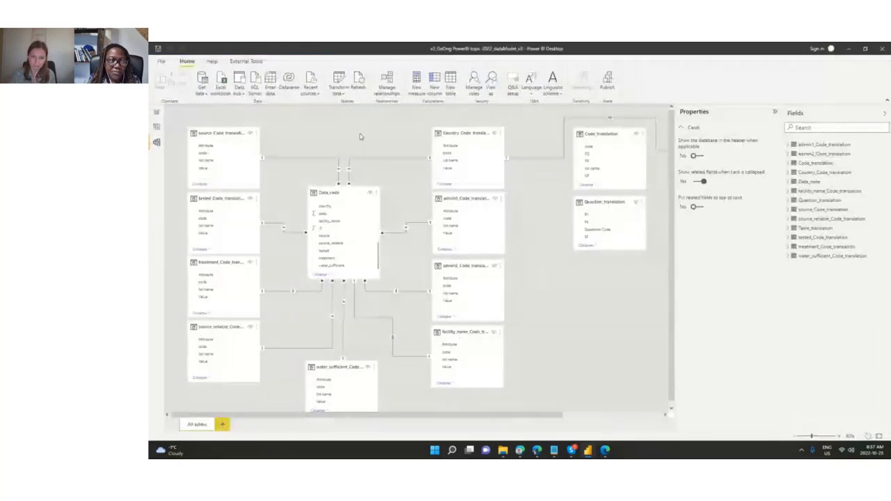
{"action": "left_click", "coordinate": [157, 112]}
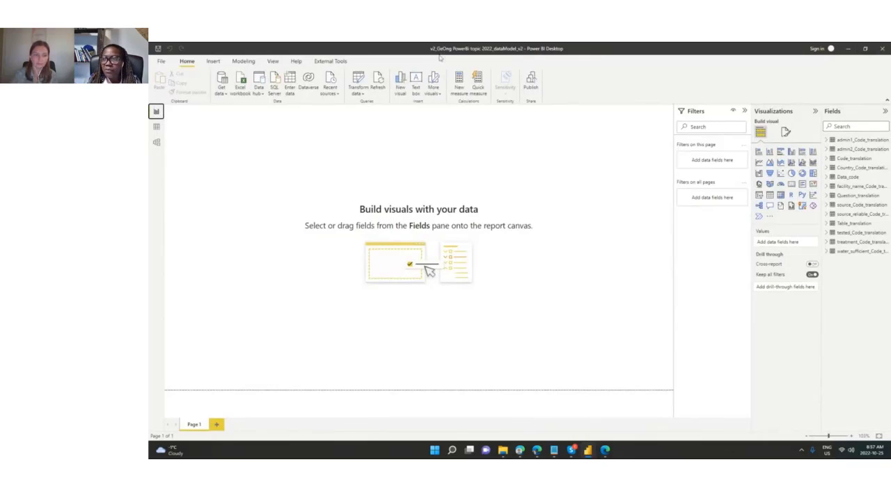
Close the dataModel report with its changes saved, and open v3_GeOng PowerBi topic 2022_visuals_V2 from the GeOng_2022_PowerBi folder
{"action": "left_click", "coordinate": [882, 48]}
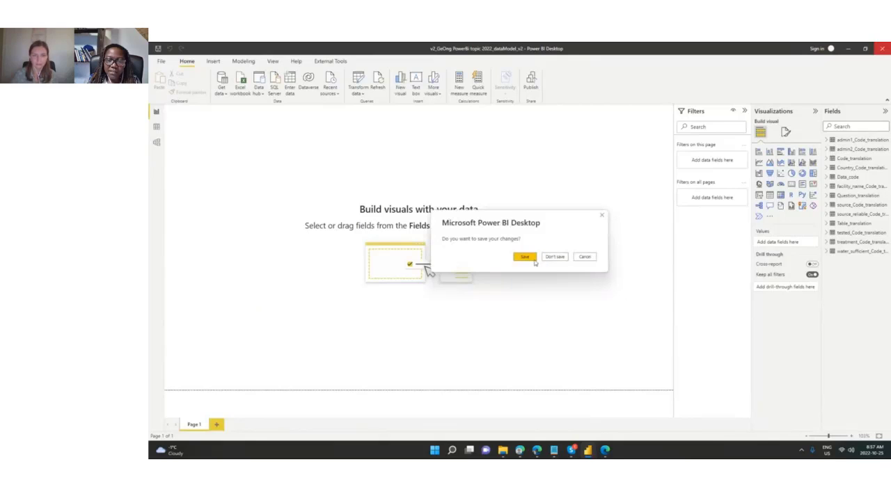
{"action": "left_click", "coordinate": [524, 257]}
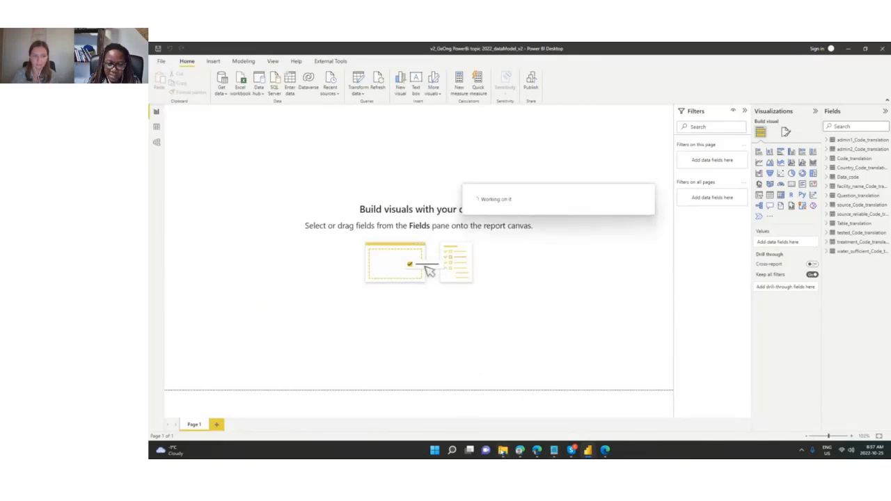
{"action": "left_click", "coordinate": [503, 451]}
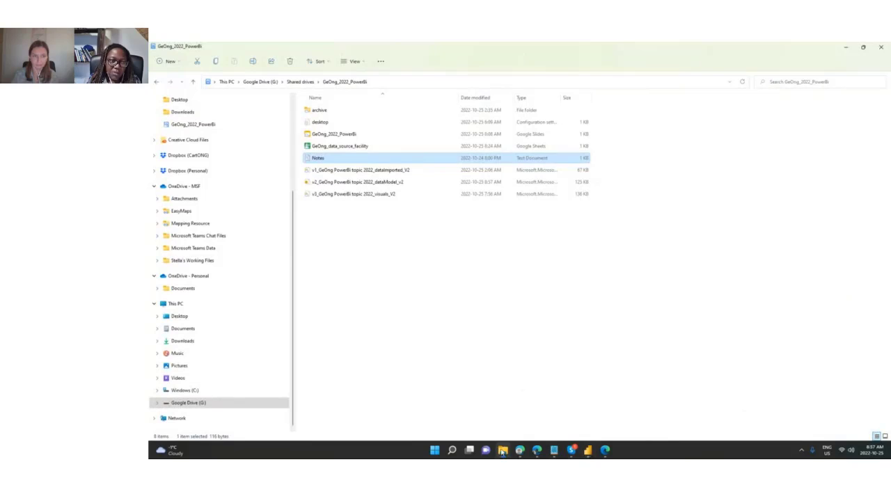
{"action": "left_click", "coordinate": [355, 195]}
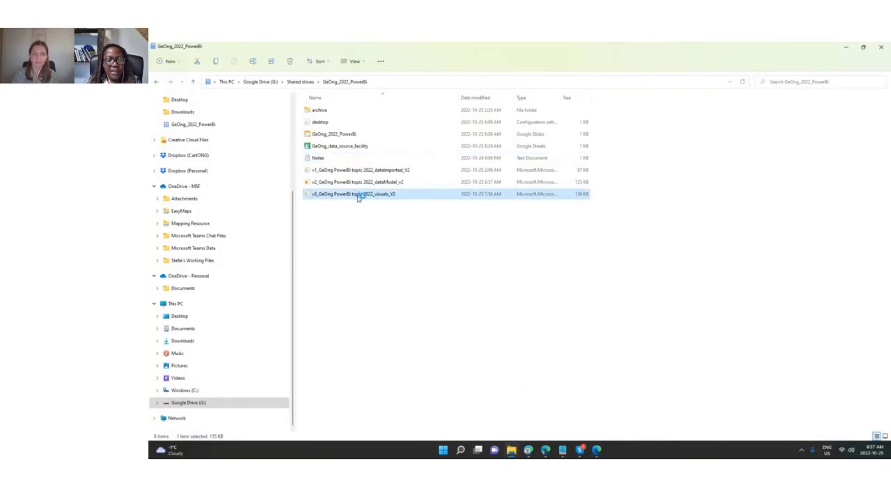
{"action": "double_click", "coordinate": [359, 195]}
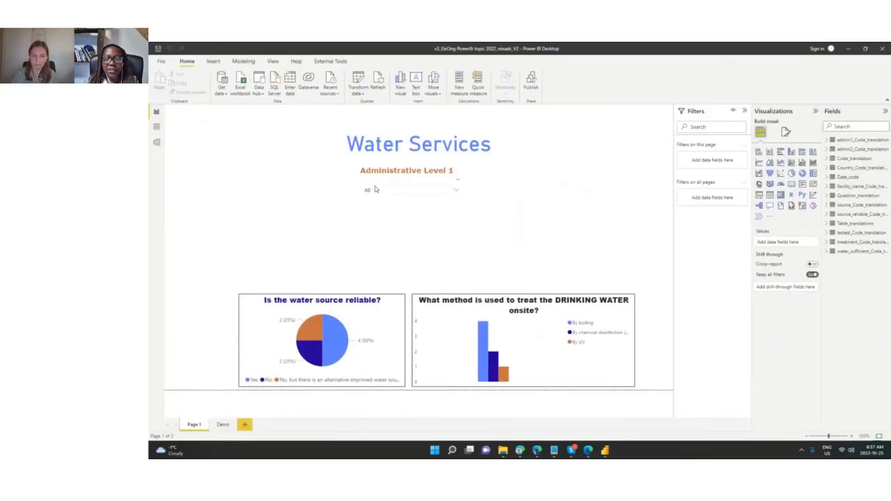
Open the report's queries in a maximized Power Query Editor and display the Table_translations query
{"action": "left_click", "coordinate": [359, 92]}
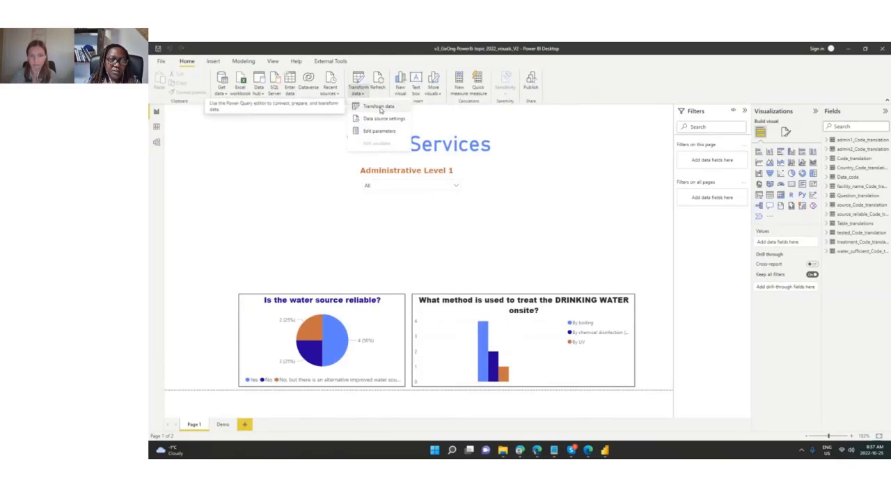
{"action": "left_click", "coordinate": [379, 108]}
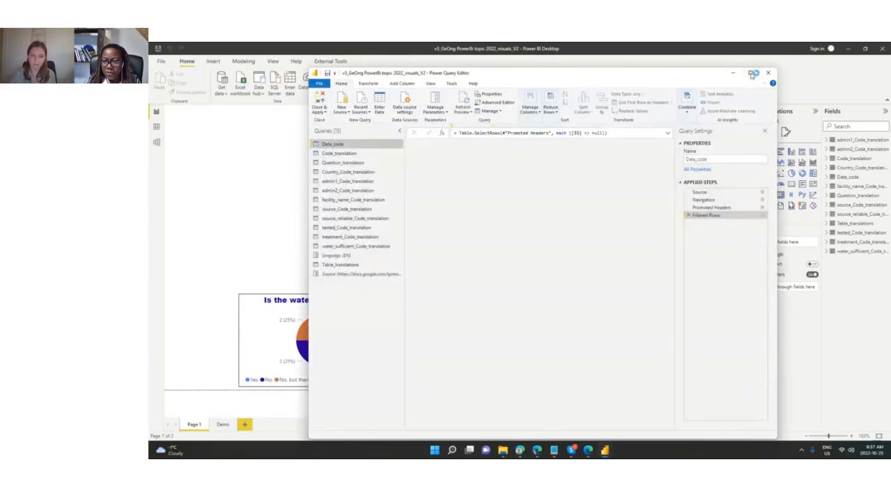
{"action": "left_click", "coordinate": [750, 73]}
{"action": "left_click", "coordinate": [181, 238]}
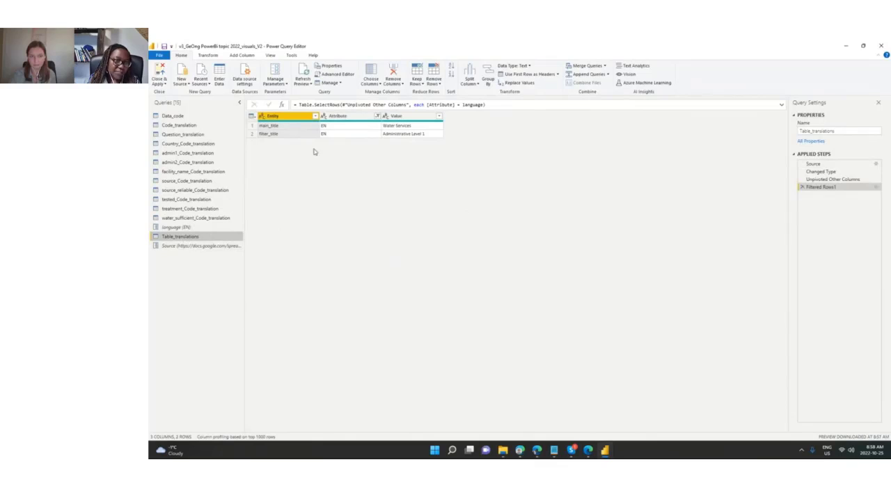
Edit the source of Table_translations, adding a third row with sub_title as the Entity and Charts as the EN value
{"action": "left_click", "coordinate": [877, 164]}
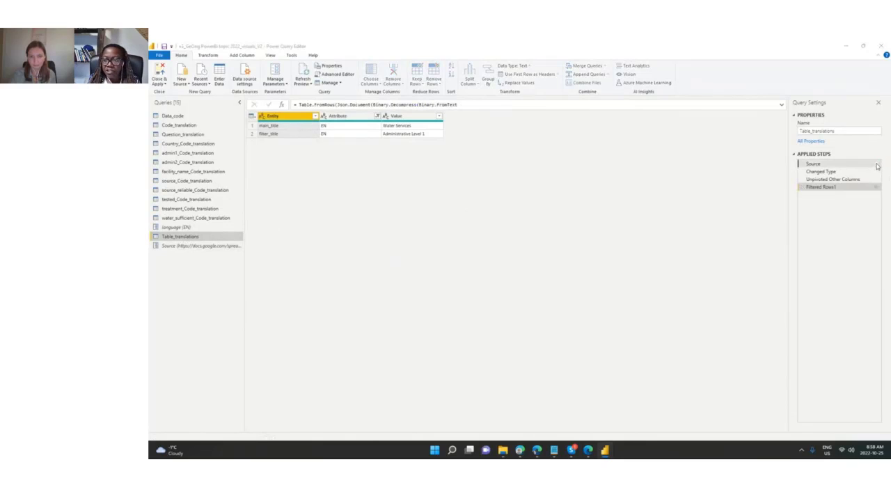
{"action": "left_click", "coordinate": [395, 163]}
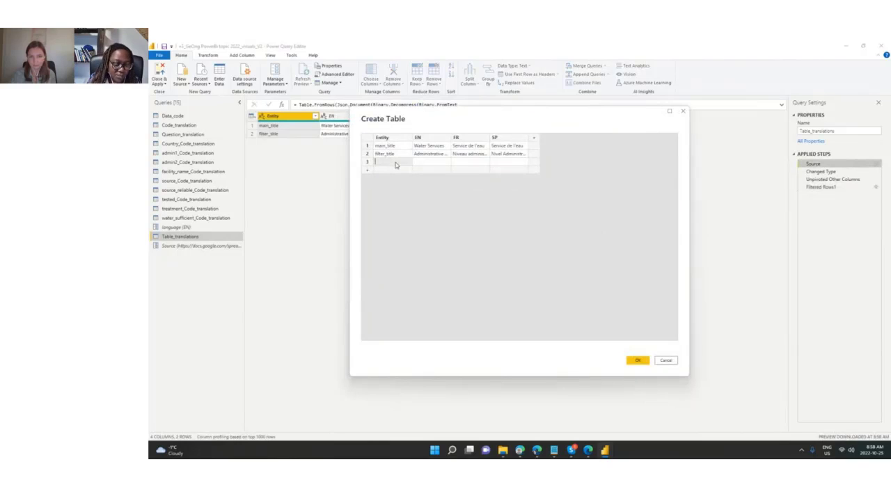
{"action": "type", "text": "su"}
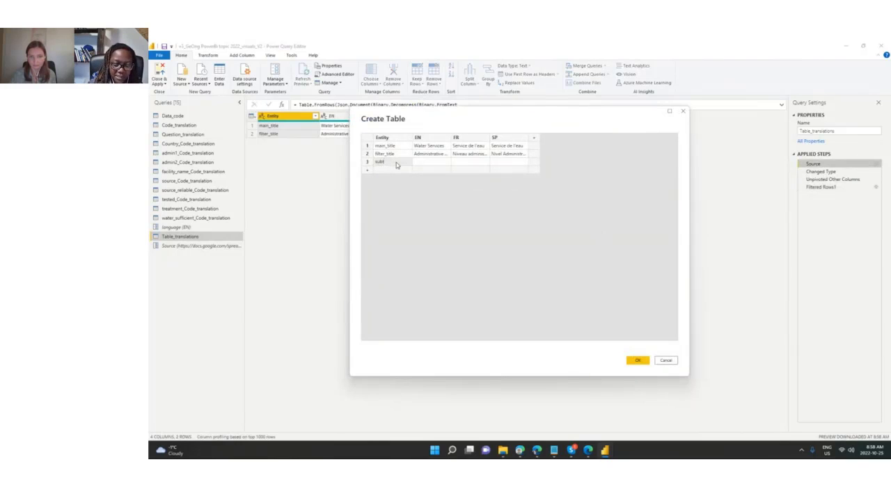
{"action": "type", "text": "b_tit"}
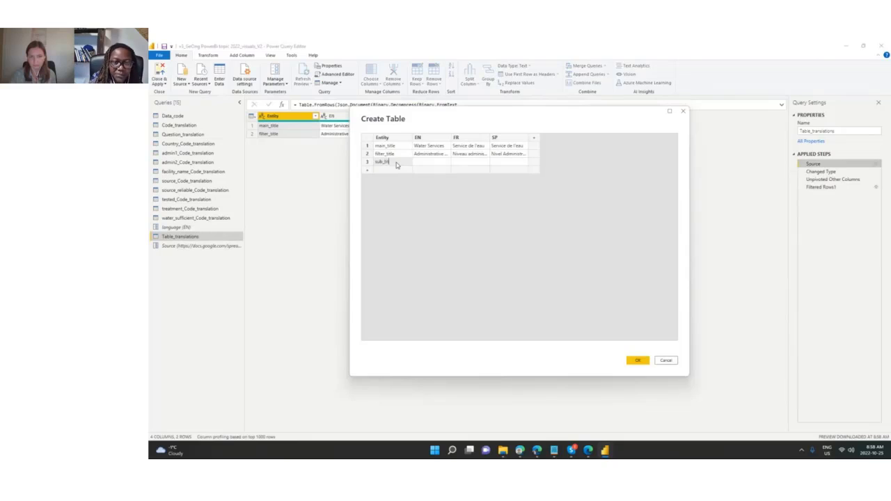
{"action": "type", "text": "le"}
{"action": "left_click", "coordinate": [431, 162]}
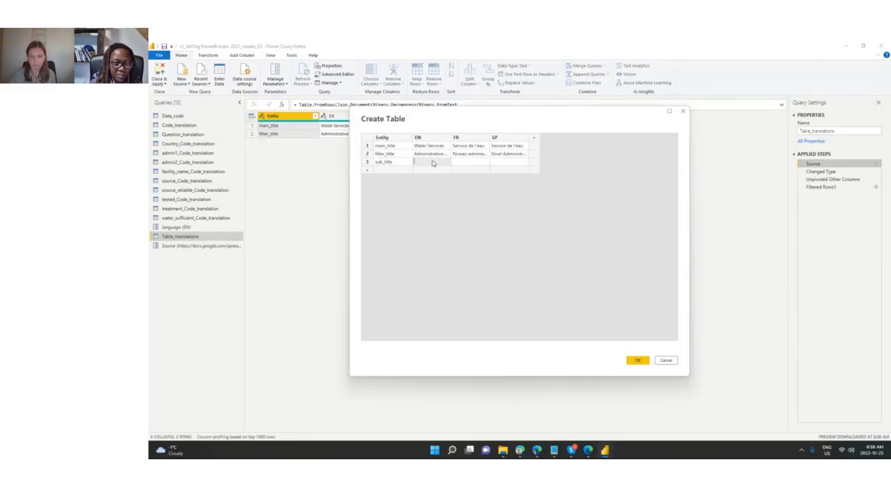
{"action": "type", "text": "Charts"}
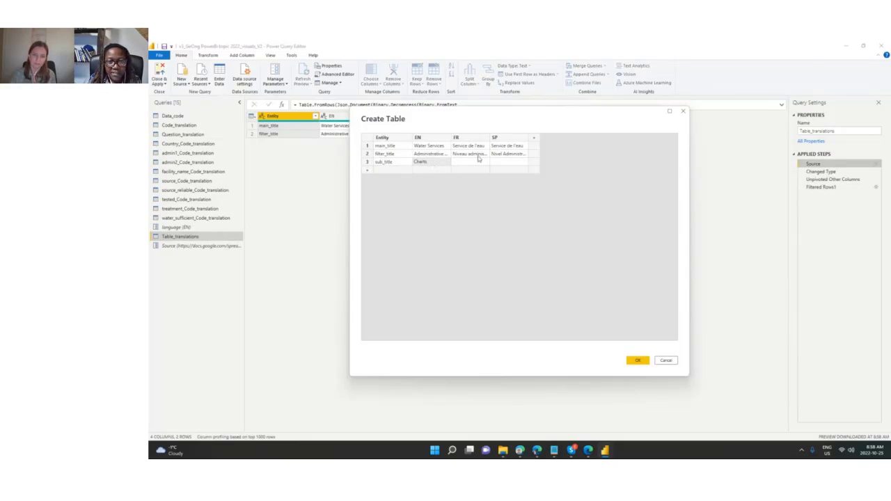
Paste "Tablas" into the SP cell of the sub_title row and copy "Graphiques" from the Notes file into its FR cell
{"action": "left_click", "coordinate": [508, 163]}
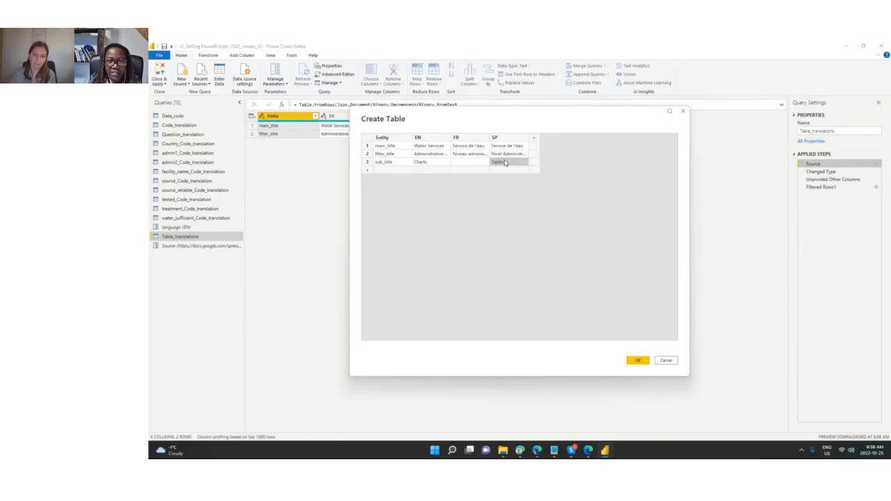
{"action": "left_click", "coordinate": [462, 164]}
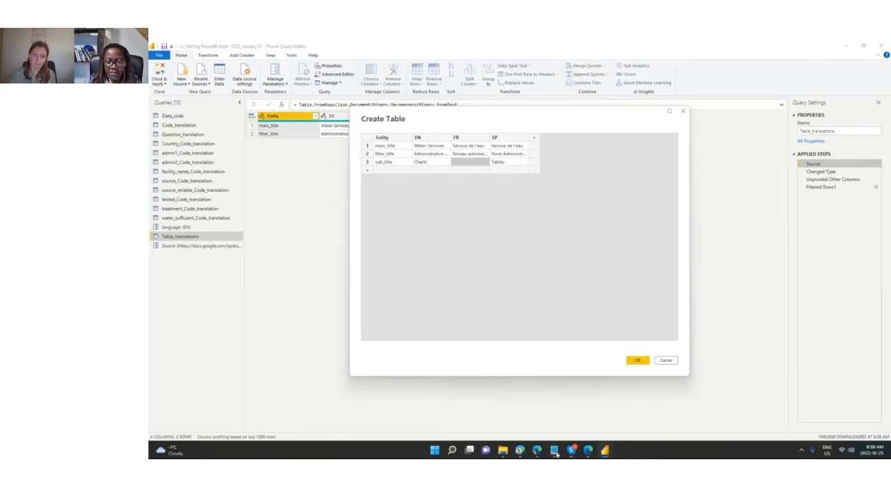
{"action": "mouse_move", "coordinate": [554, 453]}
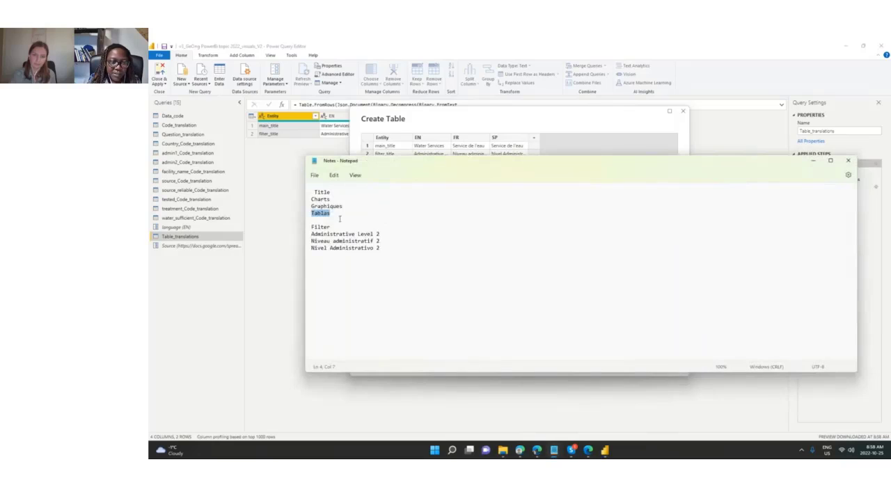
{"action": "left_click_drag", "start_coordinate": [346, 206], "coordinate": [306, 209]}
{"action": "key", "text": "ctrl+c"}
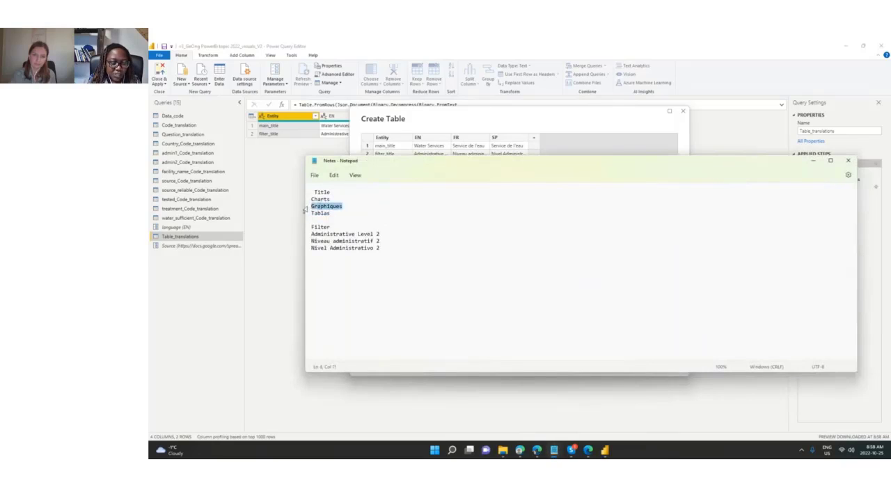
{"action": "left_click", "coordinate": [467, 166]}
{"action": "left_click", "coordinate": [467, 164]}
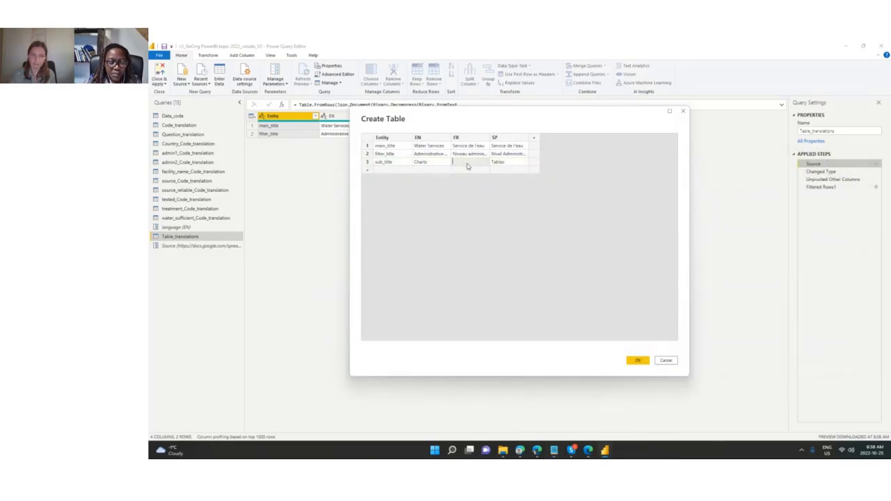
{"action": "key", "text": "ctrl+v"}
Confirm the edited table, minimize the Notes file and display the Filtered Rows1 step of Table_translations
{"action": "left_click", "coordinate": [637, 359]}
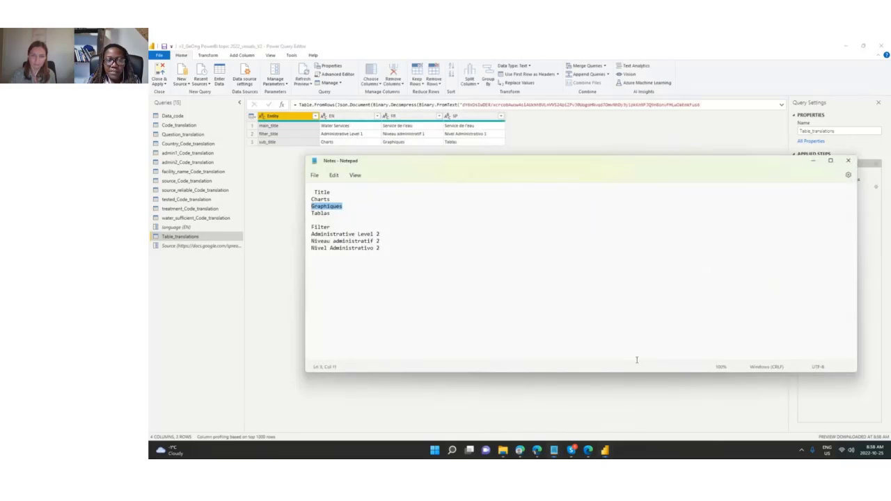
{"action": "left_click", "coordinate": [812, 161]}
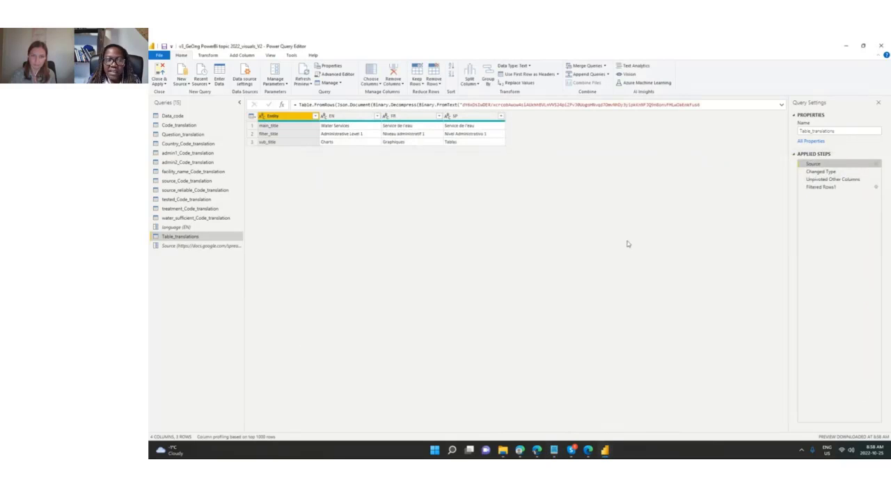
{"action": "left_click", "coordinate": [822, 188]}
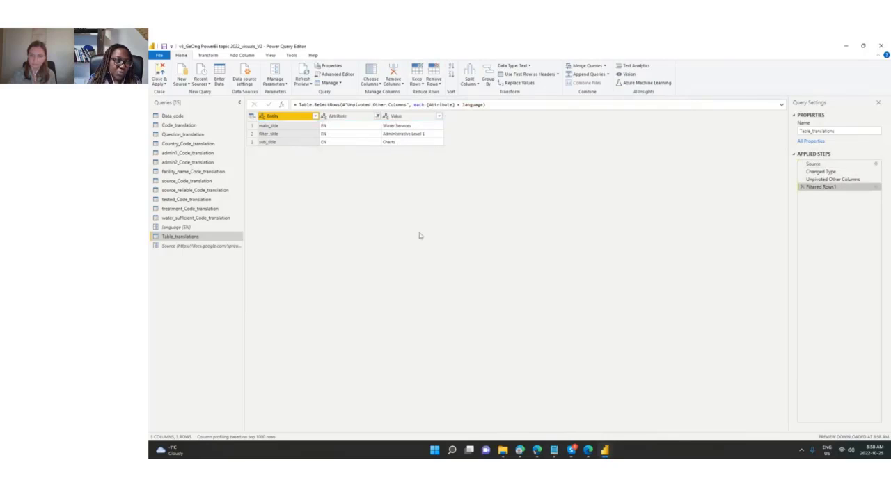
{"action": "mouse_move", "coordinate": [604, 451]}
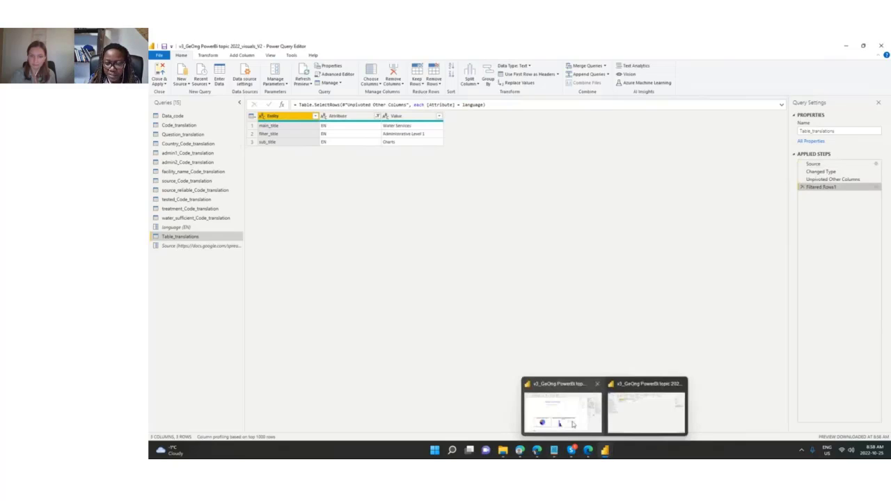
Apply the pending query changes in the report window and copy the full formula of the main_title measure in Table_translations
{"action": "left_click", "coordinate": [547, 406]}
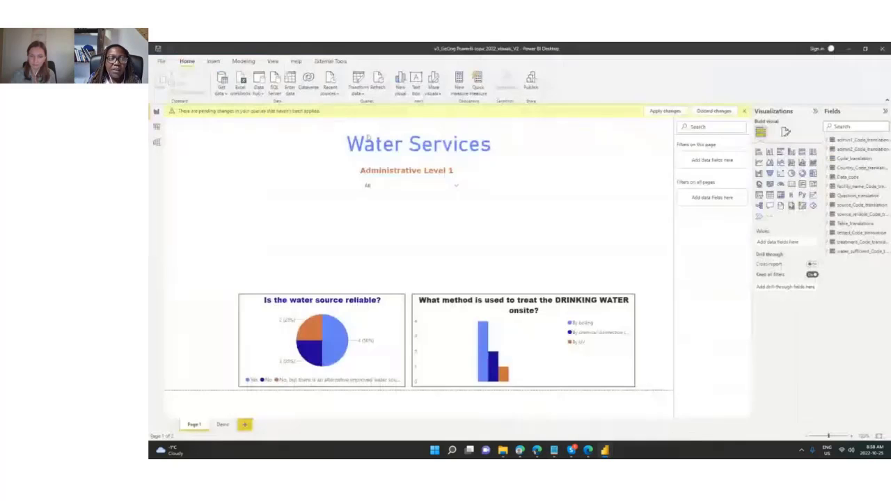
{"action": "left_click", "coordinate": [658, 112]}
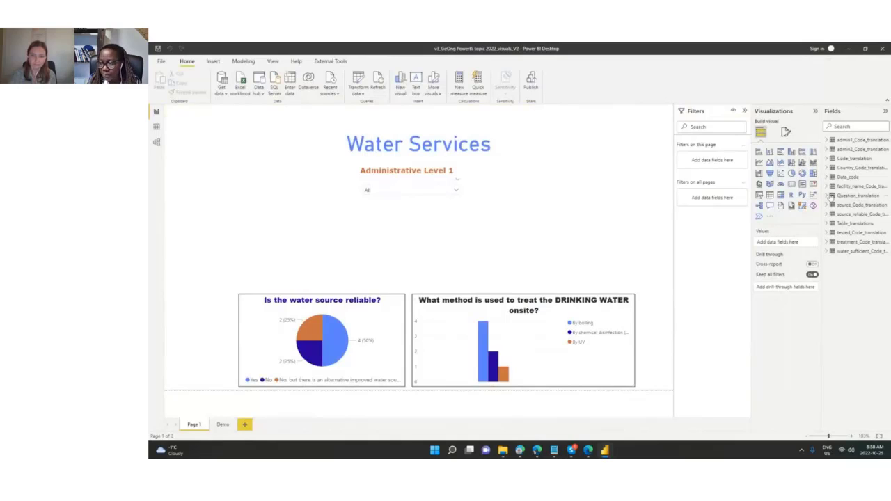
{"action": "left_click", "coordinate": [830, 224]}
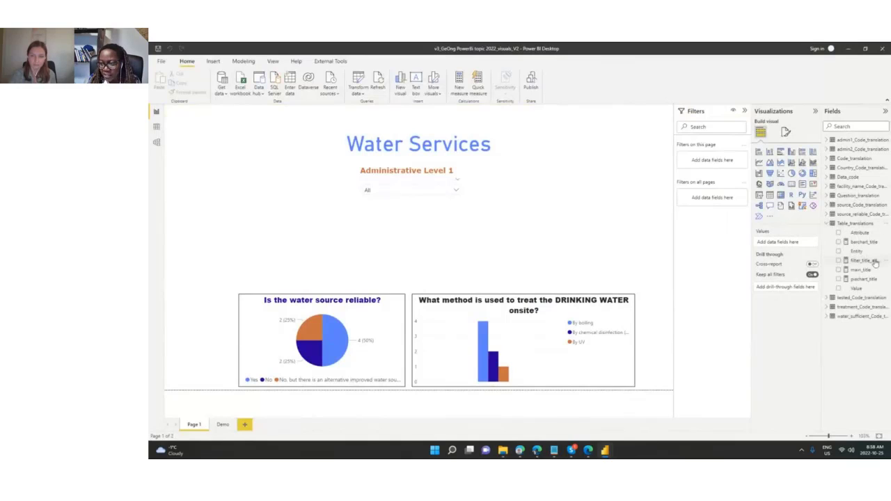
{"action": "left_click", "coordinate": [860, 269]}
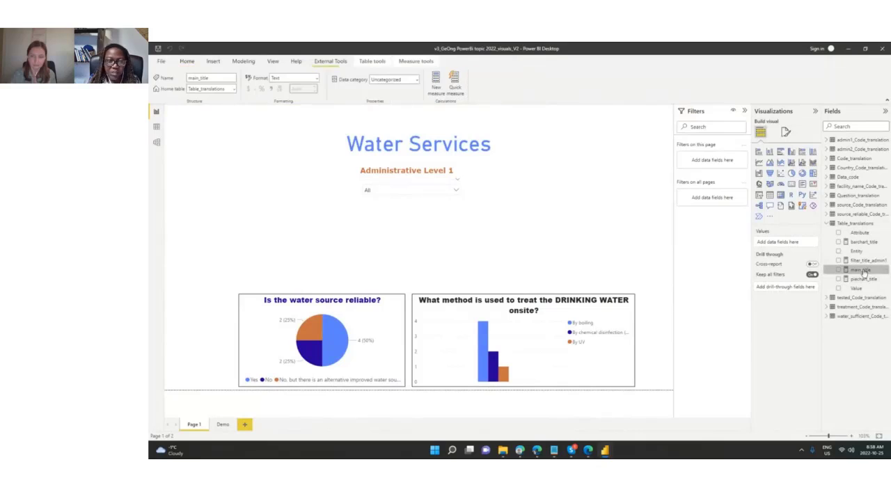
{"action": "left_click_drag", "start_coordinate": [206, 143], "coordinate": [195, 112]}
{"action": "key", "text": "ctrl+c"}
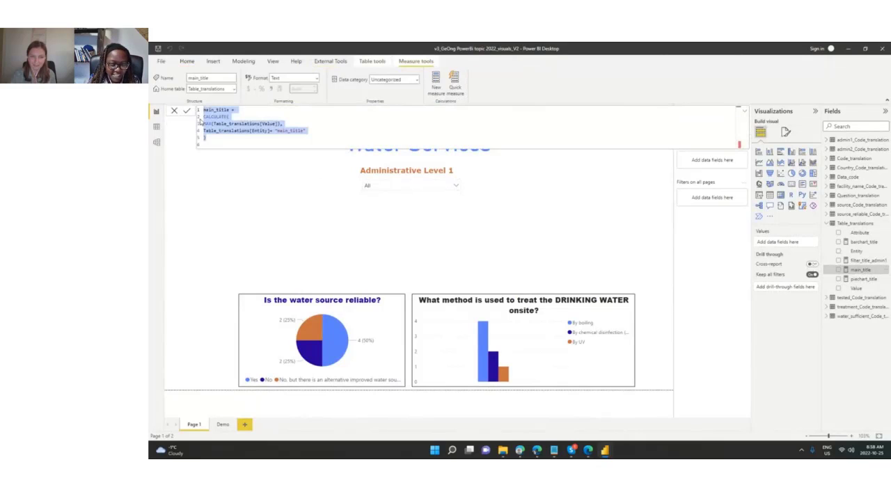
Create a new measure in Table_translations from the copied main_title formula and name it chart_title
{"action": "right_click", "coordinate": [855, 227]}
{"action": "left_click", "coordinate": [811, 232]}
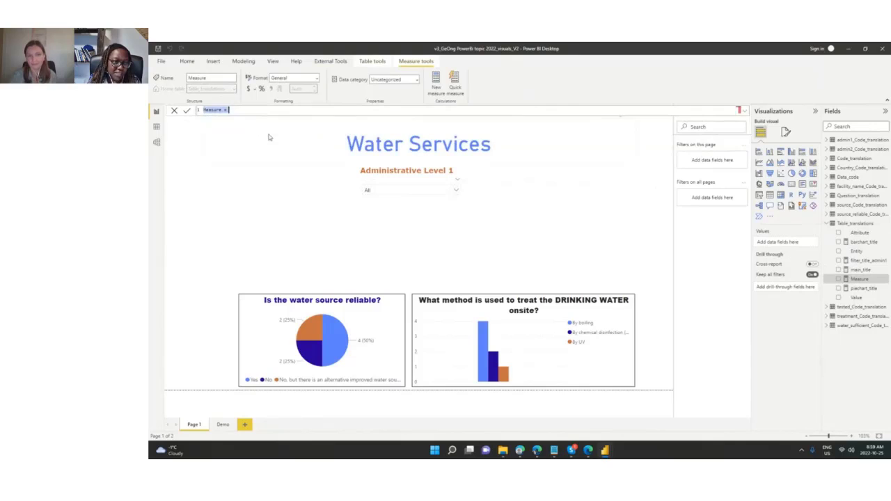
{"action": "key", "text": "ctrl+v"}
{"action": "left_click", "coordinate": [214, 110]}
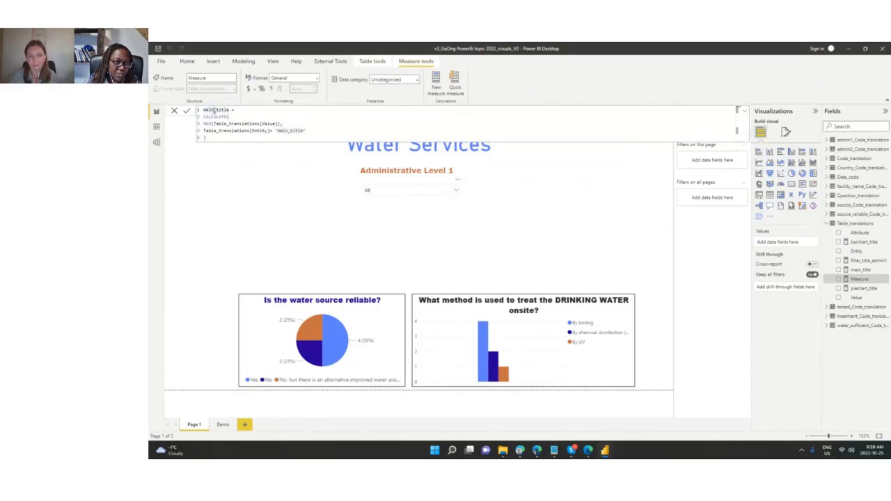
{"action": "left_click_drag", "start_coordinate": [215, 110], "coordinate": [203, 110]}
{"action": "type", "text": "sub"}
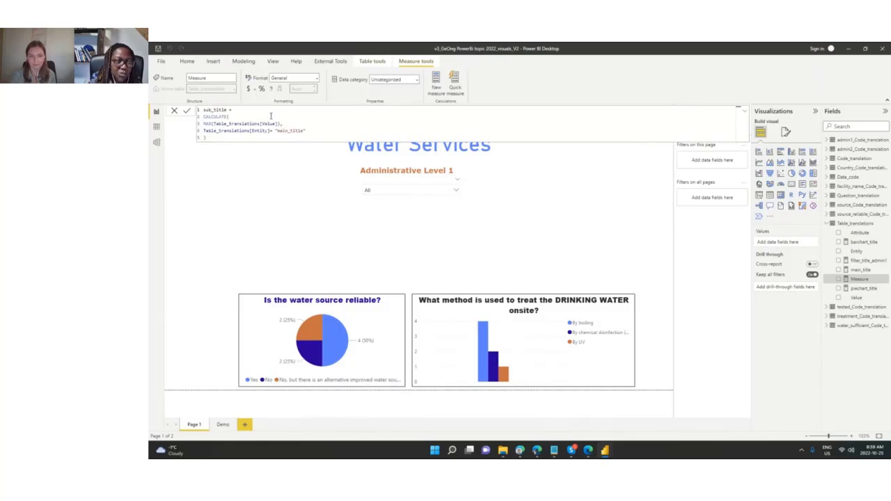
{"action": "key", "text": "BackSpace"}
{"action": "key", "text": "BackSpace"}
{"action": "key", "text": "BackSpace"}
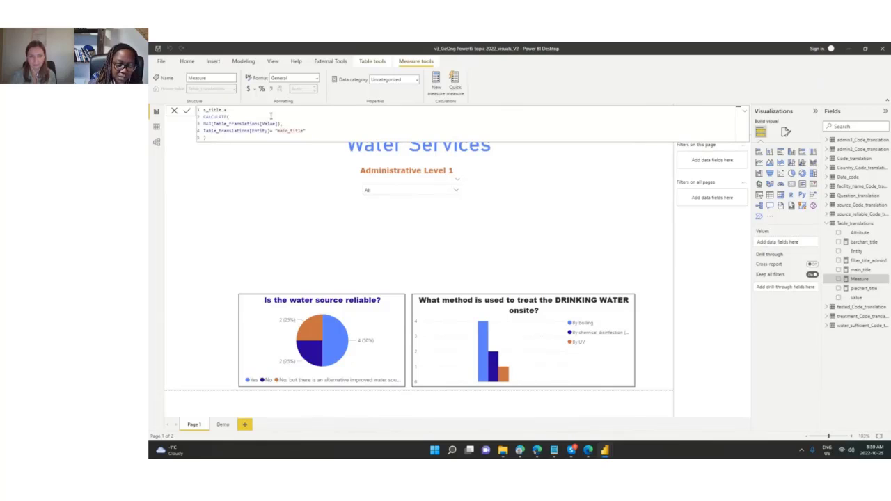
{"action": "type", "text": "chart"}
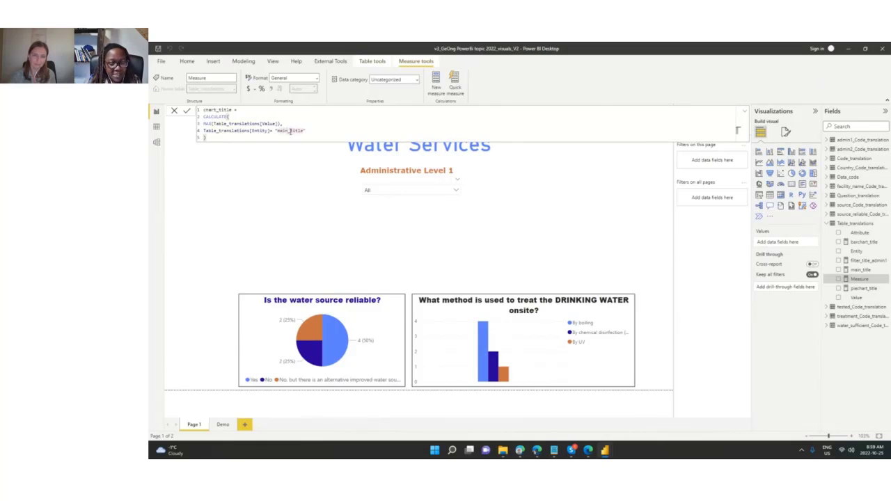
Change the Entity filter value in the chart_title formula to "sub_title" and commit the measure
{"action": "left_click", "coordinate": [290, 131]}
{"action": "key", "text": "BackSpace"}
{"action": "key", "text": "BackSpace"}
{"action": "key", "text": "BackSpace"}
{"action": "key", "text": "BackSpace"}
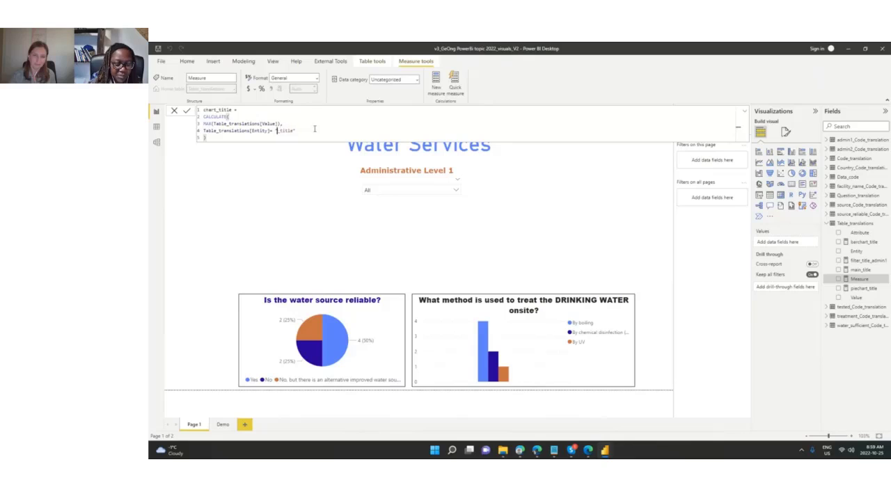
{"action": "type", "text": "sub"}
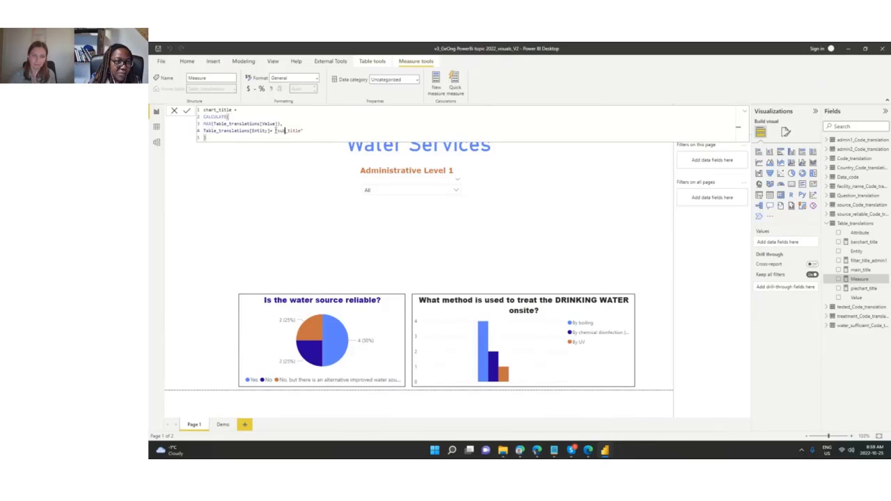
{"action": "left_click_drag", "start_coordinate": [276, 130], "coordinate": [300, 130]}
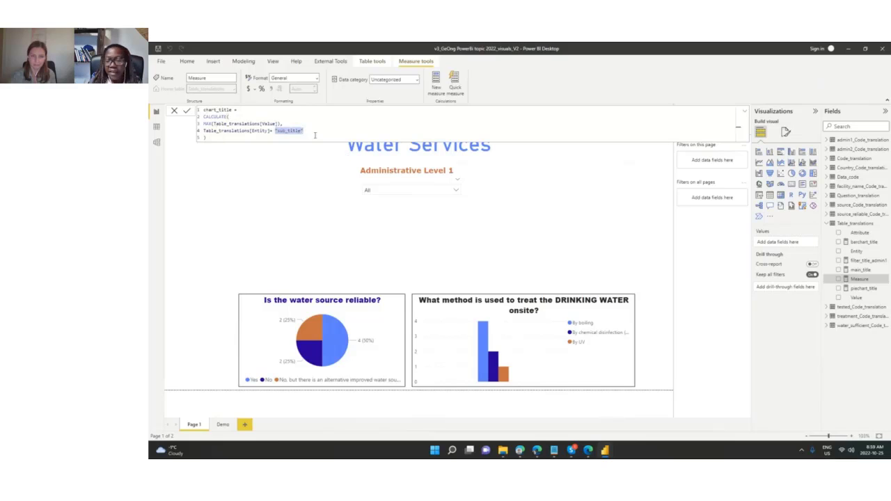
{"action": "left_click", "coordinate": [187, 113]}
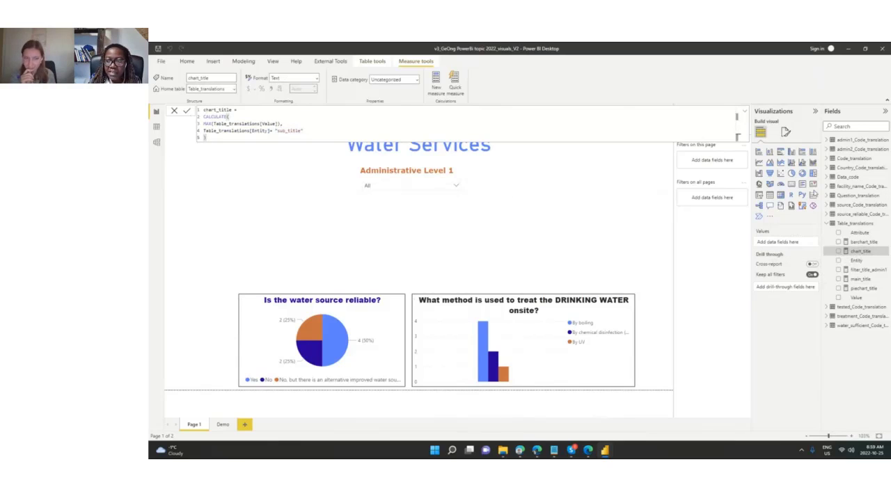
Add a card visual above the two charts on Page 1 that shows the chart_title measure
{"action": "left_click", "coordinate": [792, 183]}
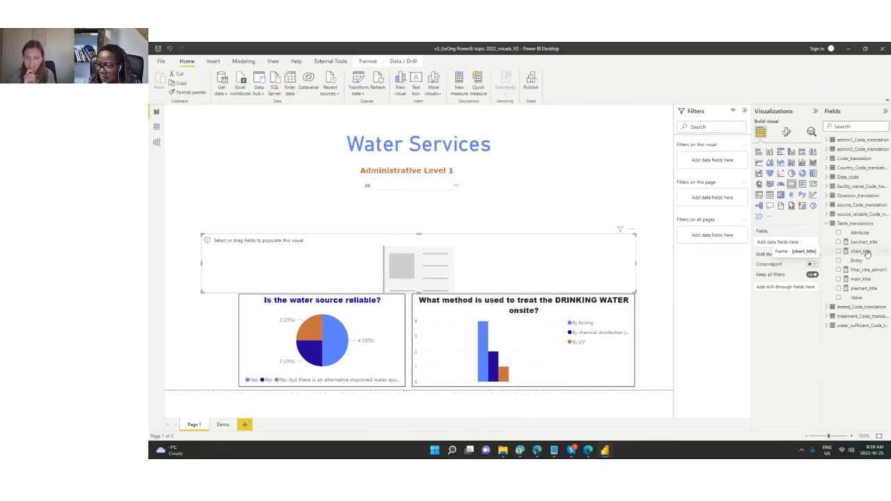
{"action": "left_click_drag", "start_coordinate": [867, 252], "coordinate": [776, 242]}
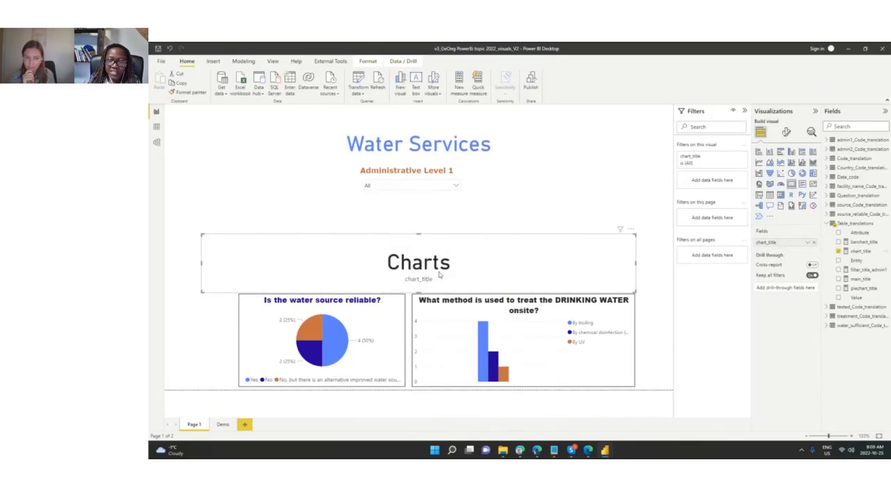
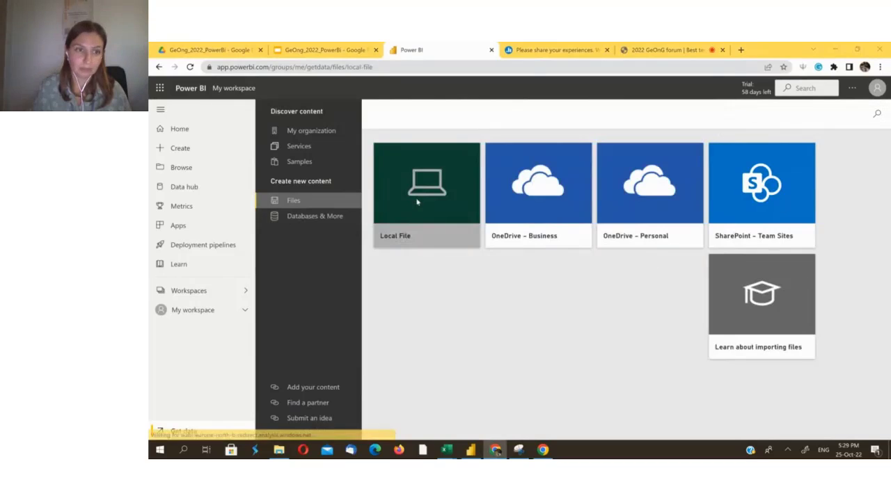
Import the local v3_GeOng PowerBi topic 2022_visuals_V2 file from the Desktop's PowerBi Geong folder into My workspace and open its report
{"action": "left_click", "coordinate": [417, 203]}
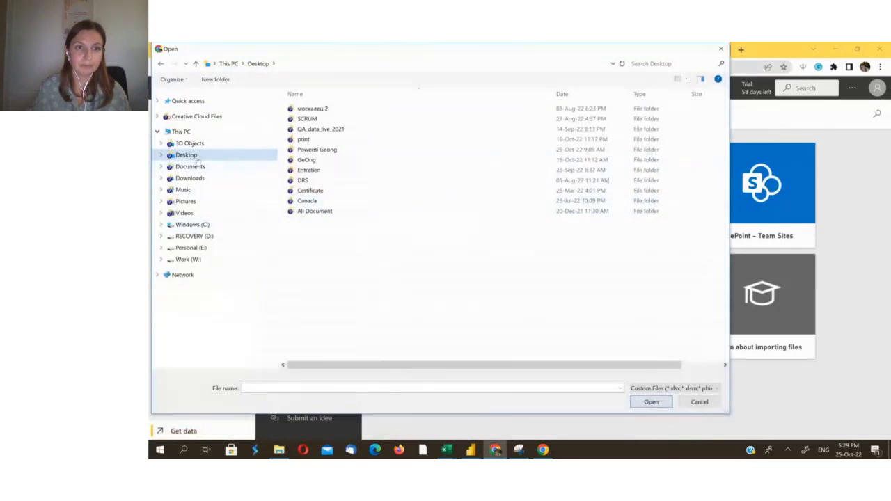
{"action": "double_click", "coordinate": [336, 151]}
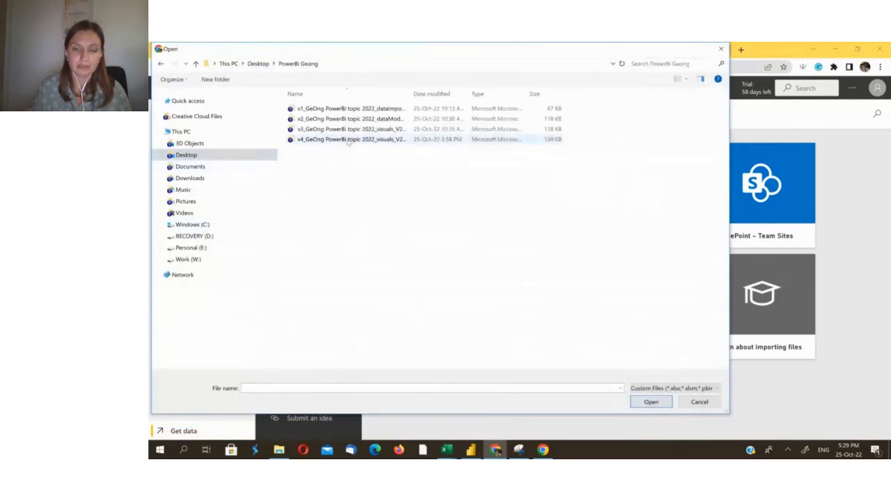
{"action": "left_click", "coordinate": [348, 129]}
{"action": "left_click", "coordinate": [643, 400]}
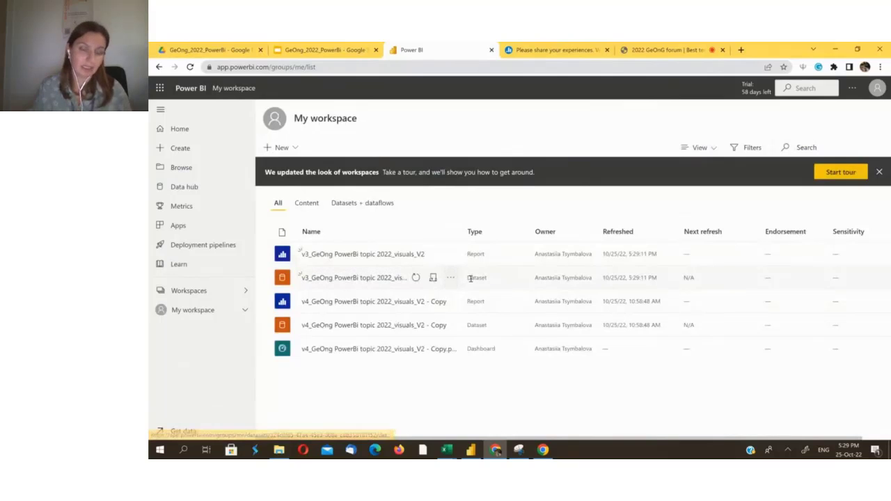
{"action": "left_click", "coordinate": [363, 256]}
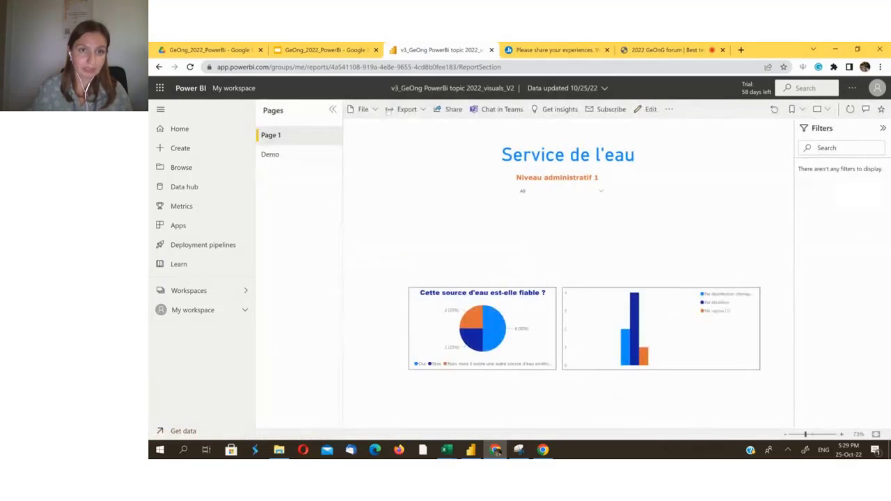
Try to embed the report with the Publish to web (public) option and dismiss the dialog
{"action": "left_click", "coordinate": [374, 111]}
{"action": "mouse_move", "coordinate": [401, 202]}
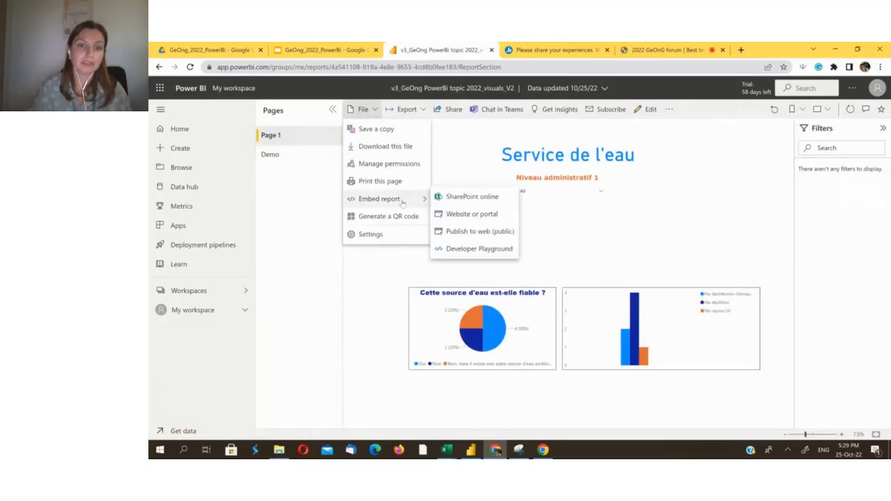
{"action": "left_click", "coordinate": [471, 236]}
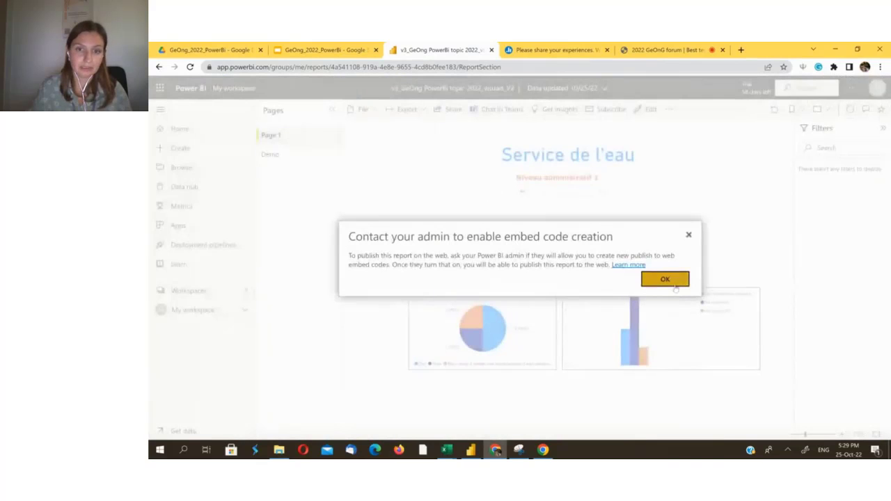
{"action": "left_click", "coordinate": [665, 279]}
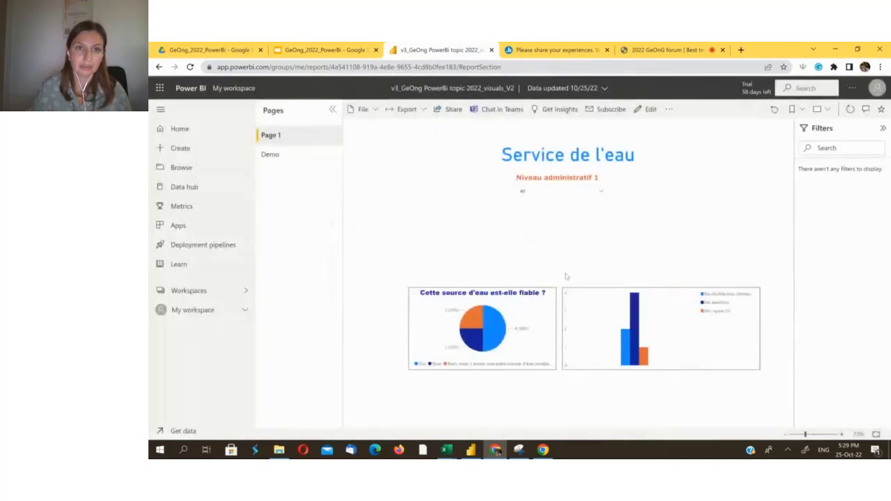
Create a Publish to web (public) embed code for the report and publish it
{"action": "left_click", "coordinate": [372, 109]}
{"action": "mouse_move", "coordinate": [409, 199]}
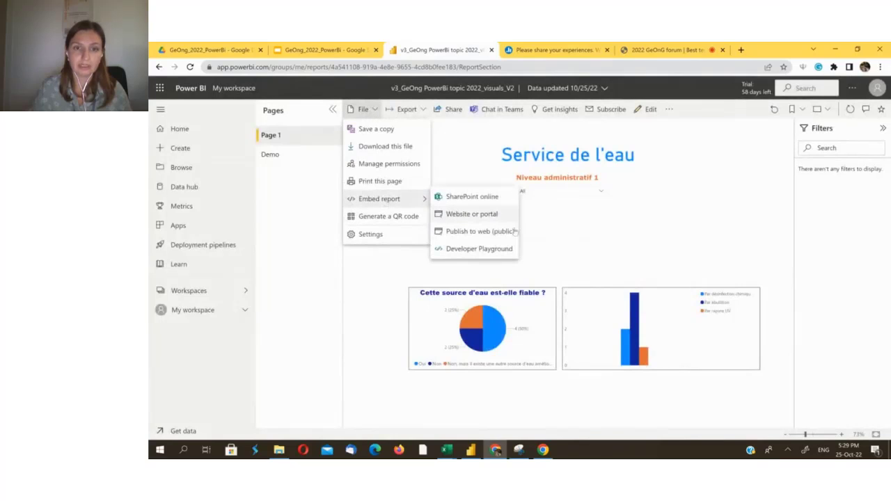
{"action": "left_click", "coordinate": [508, 236]}
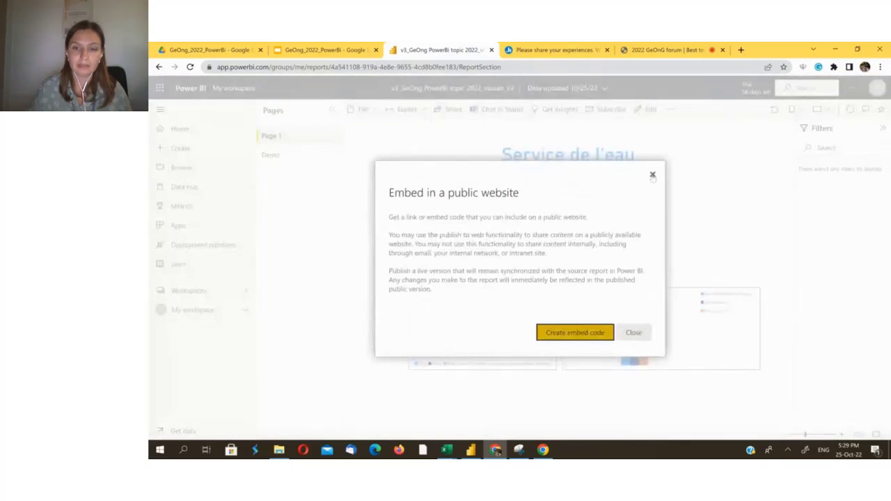
{"action": "left_click", "coordinate": [581, 334]}
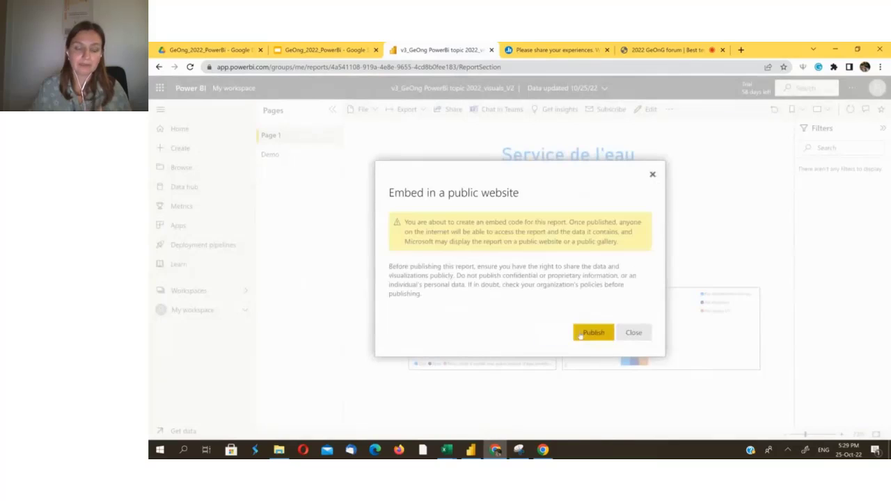
{"action": "left_click", "coordinate": [590, 332]}
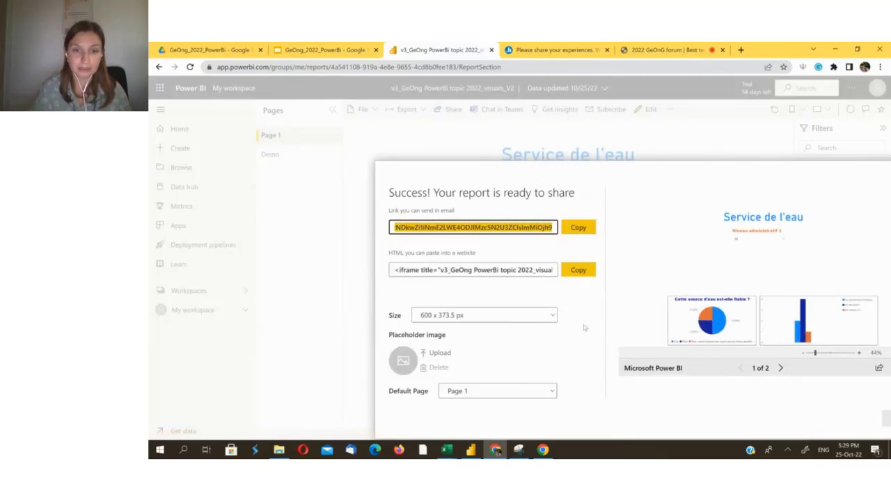
Copy the published report's email link and open it in a new browser tab
{"action": "left_click", "coordinate": [508, 228]}
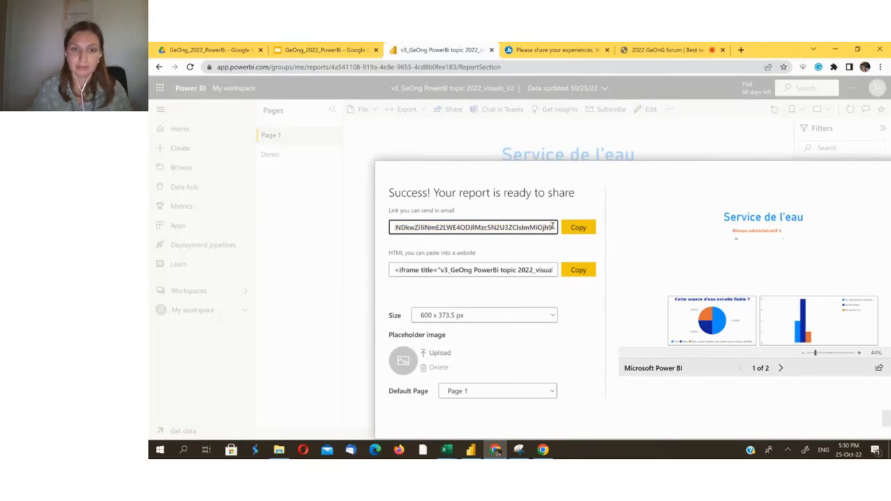
{"action": "left_click_drag", "start_coordinate": [552, 224], "coordinate": [316, 210]}
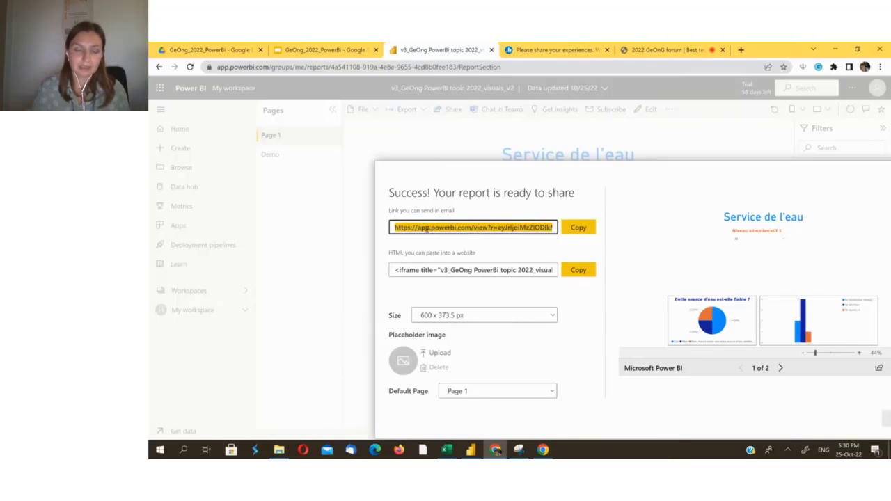
{"action": "left_click", "coordinate": [577, 230]}
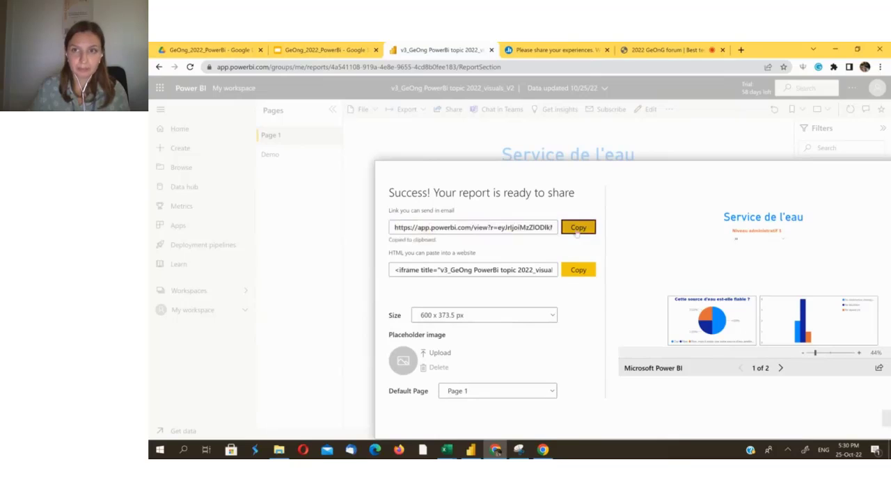
{"action": "left_click", "coordinate": [741, 49]}
{"action": "left_click", "coordinate": [686, 67]}
{"action": "key", "text": "ctrl+v"}
{"action": "key", "text": "Return"}
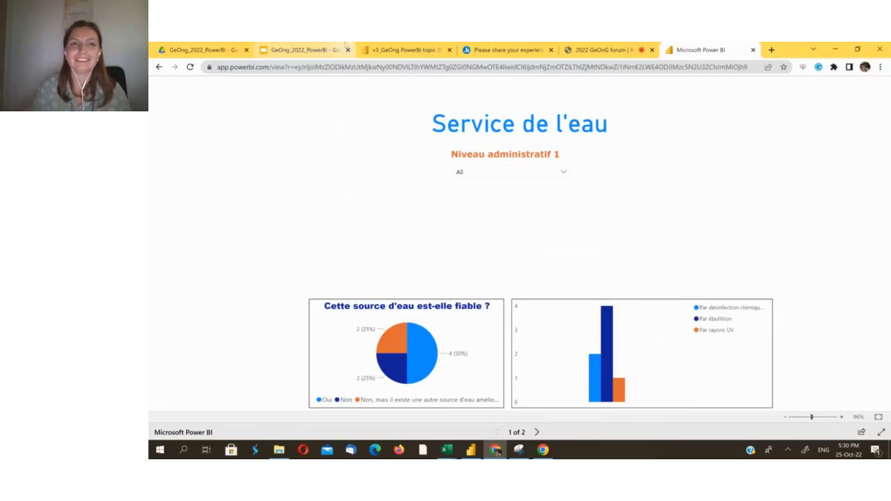
Return to the report in the Power BI service and open the v3_GeOng PowerBi topic 2022_visuals_V2 dataset's settings from My workspace
{"action": "left_click", "coordinate": [385, 45]}
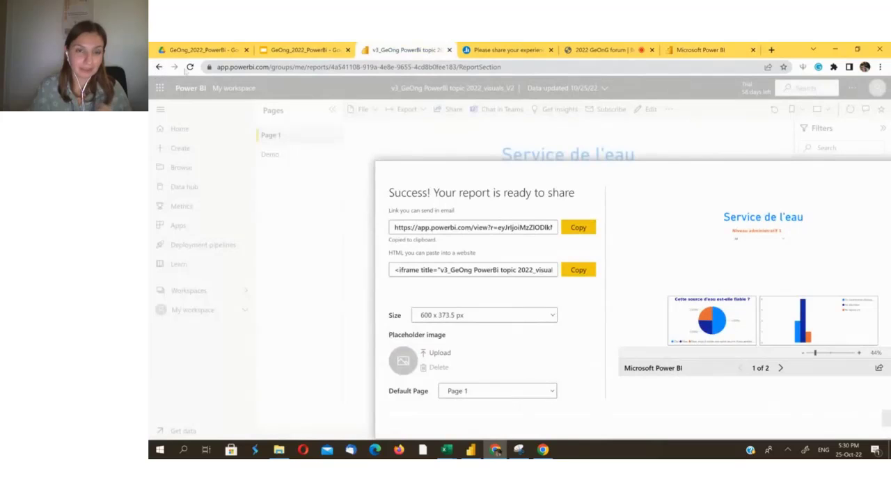
{"action": "left_click", "coordinate": [189, 67]}
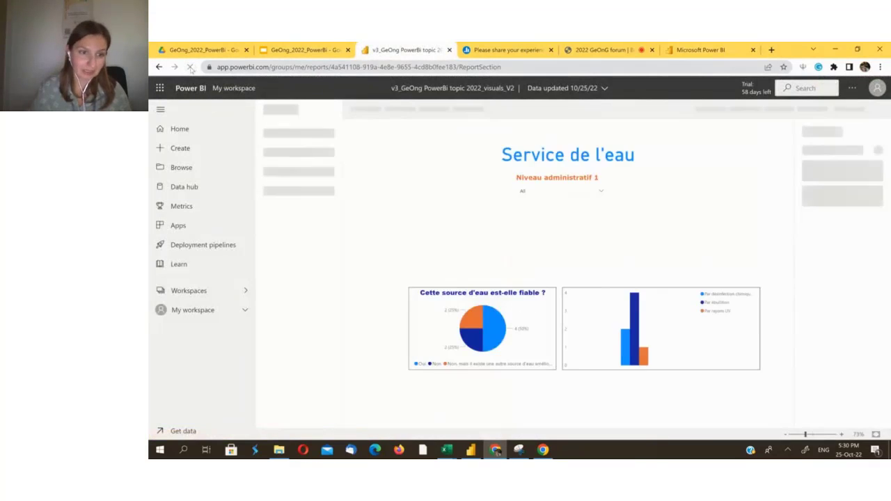
{"action": "left_click", "coordinate": [199, 289]}
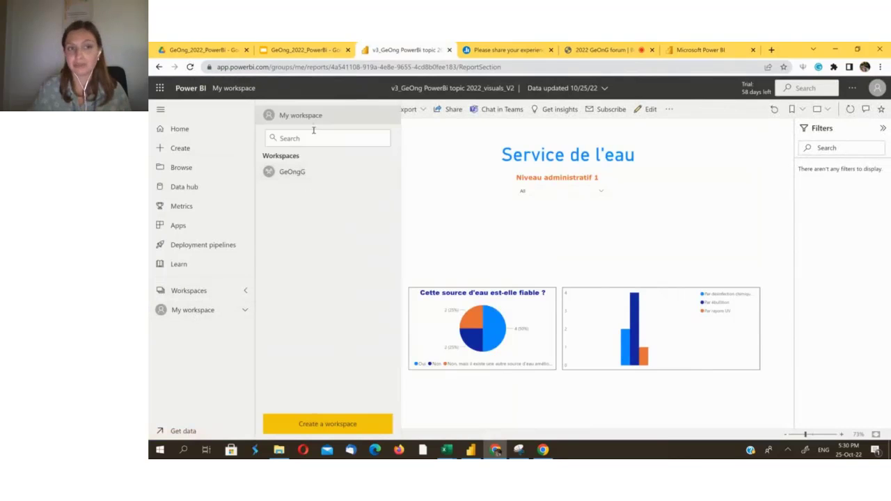
{"action": "left_click", "coordinate": [313, 117]}
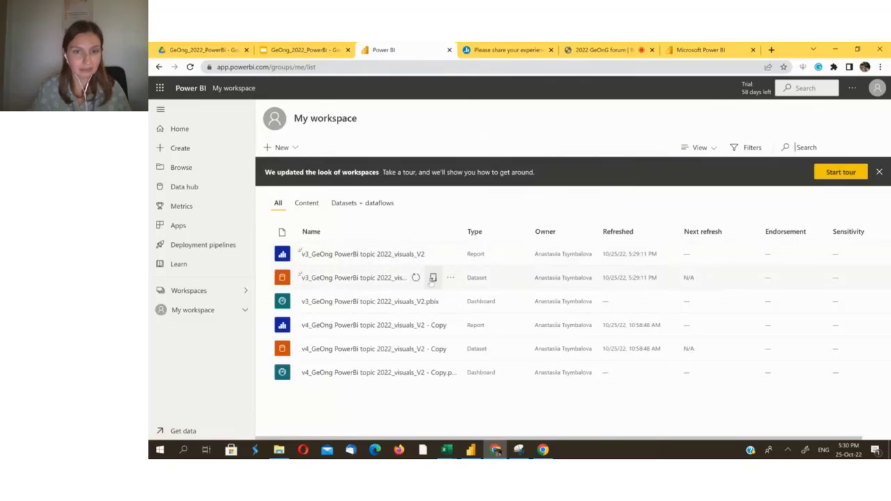
{"action": "left_click", "coordinate": [433, 278]}
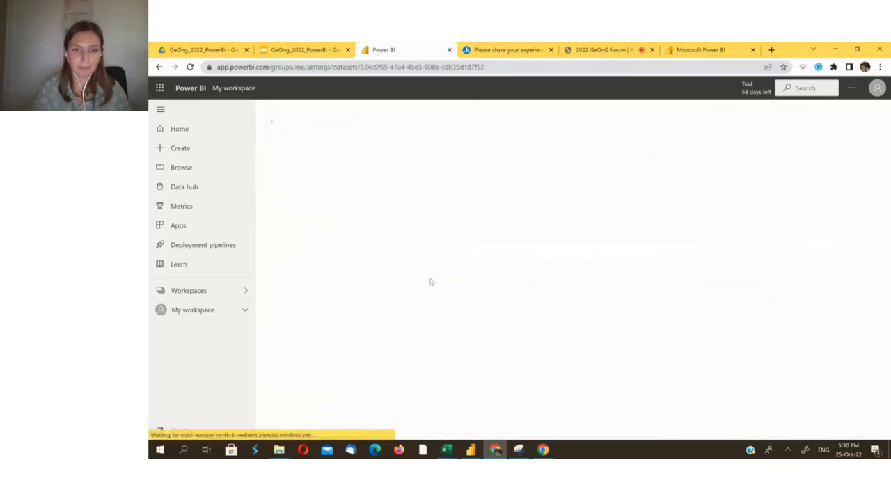
Edit the credentials of the dataset's Web data source and sign in with Anonymous authentication
{"action": "scroll", "coordinate": [513, 293], "scroll_direction": "down", "scroll_amount": 3}
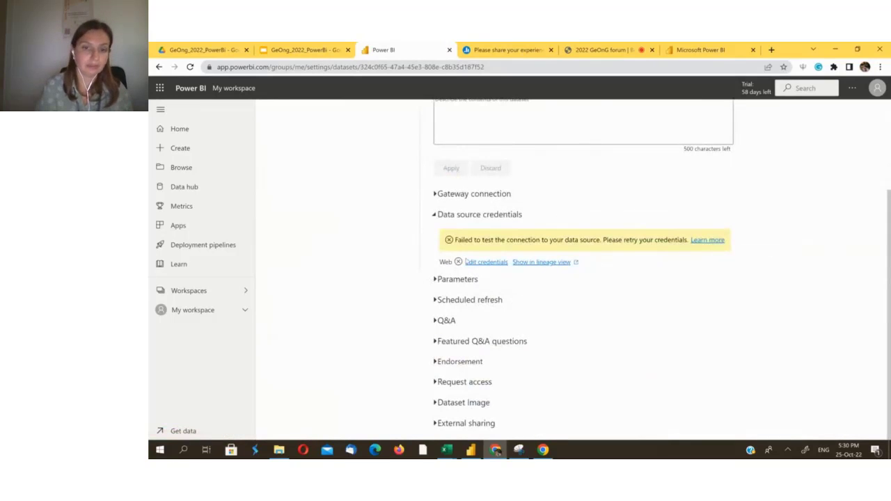
{"action": "left_click", "coordinate": [480, 262]}
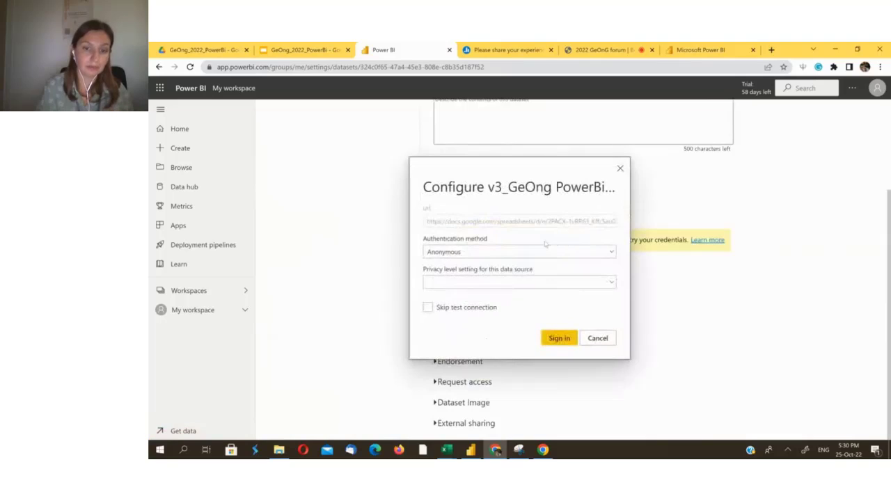
{"action": "left_click", "coordinate": [561, 339]}
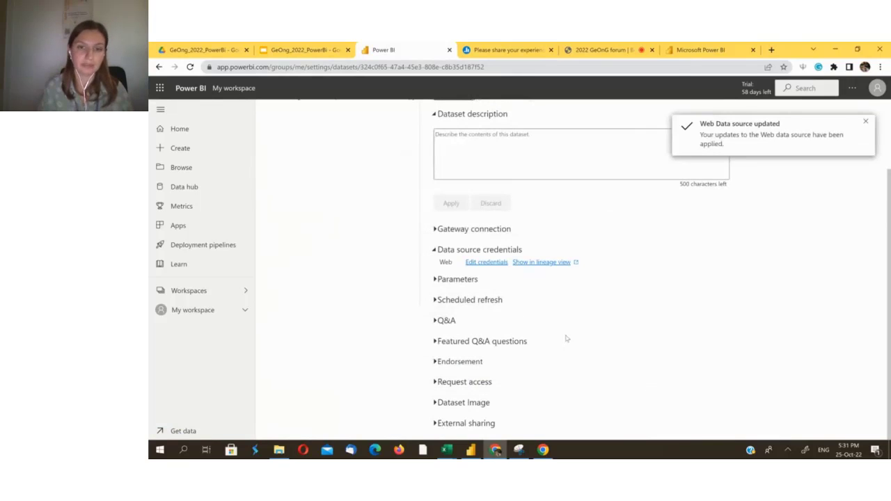
Set the dataset's language parameter to EN and apply the change
{"action": "left_click", "coordinate": [465, 281]}
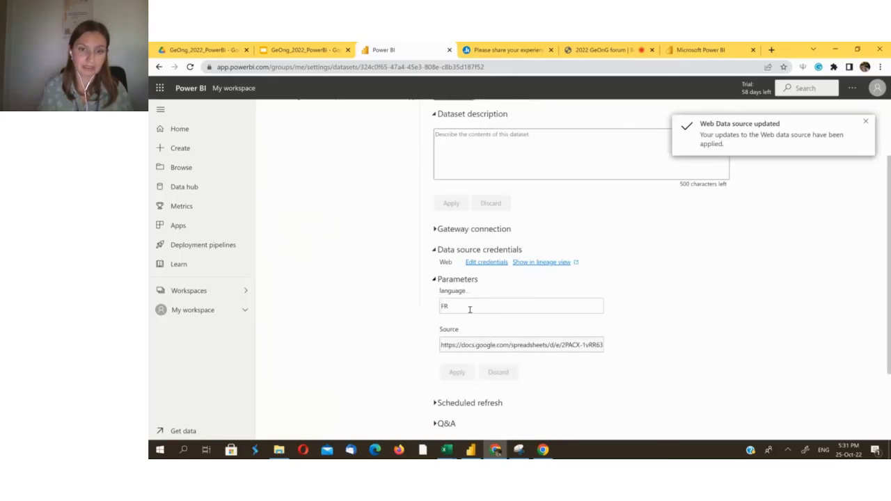
{"action": "left_click", "coordinate": [470, 311]}
{"action": "key", "text": "BackSpace"}
{"action": "key", "text": "BackSpace"}
{"action": "type", "text": "EN"}
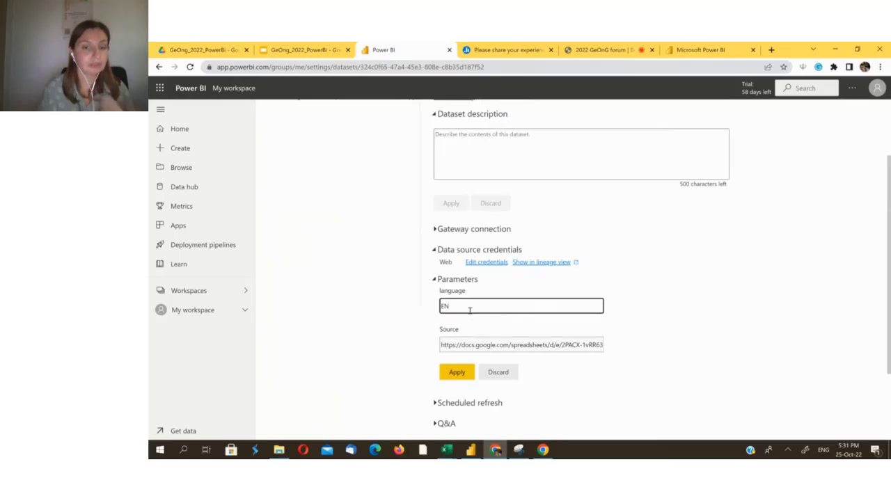
{"action": "left_click", "coordinate": [457, 373]}
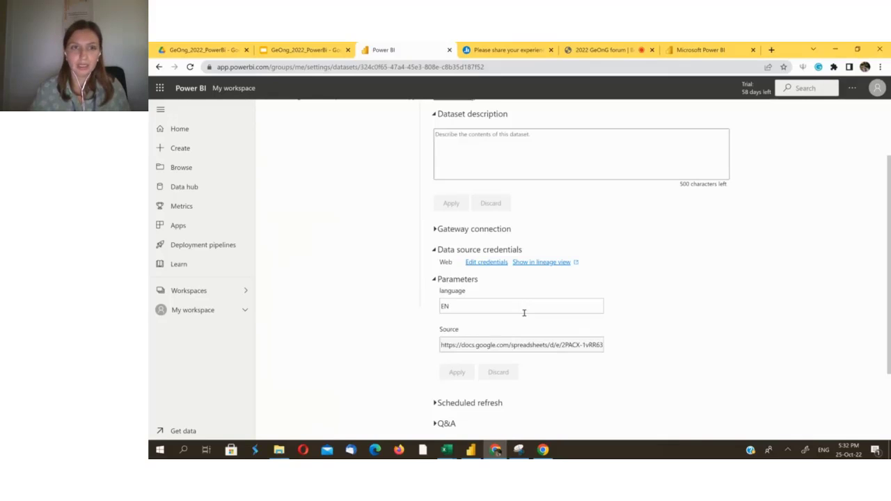
Switch to the GeOng_2022_PowerBi presentation in Google Slides and go through the remaining web publishing slides to the closing slide
{"action": "left_click", "coordinate": [309, 47]}
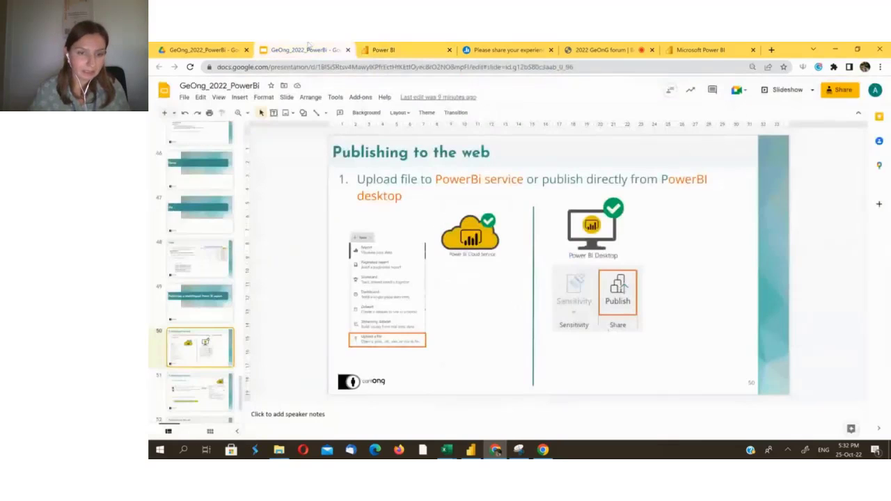
{"action": "key", "text": "Down"}
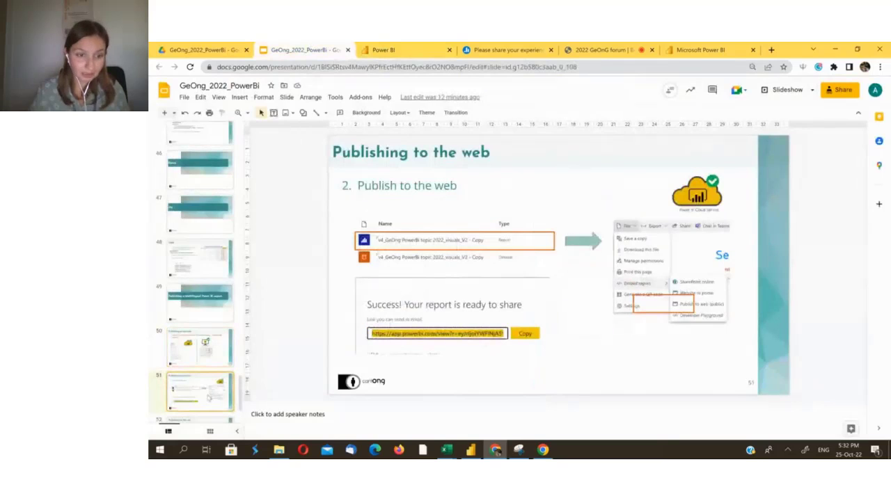
{"action": "key", "text": "Down"}
{"action": "key", "text": "Down"}
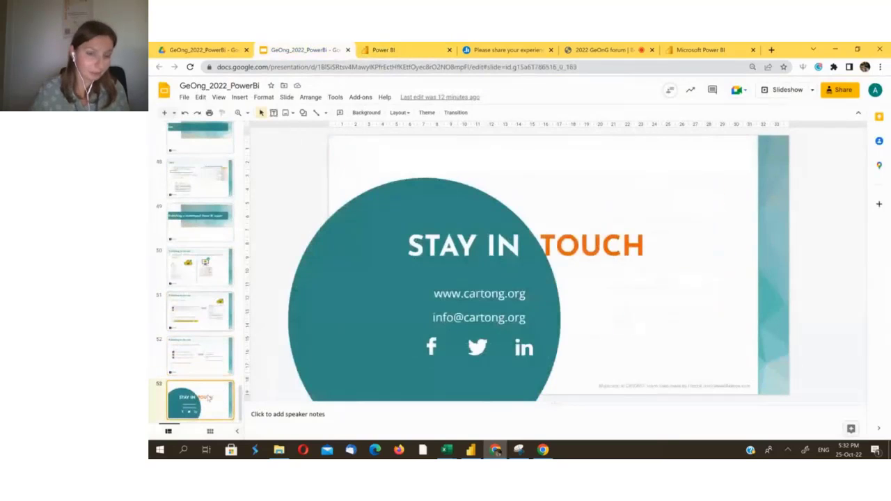